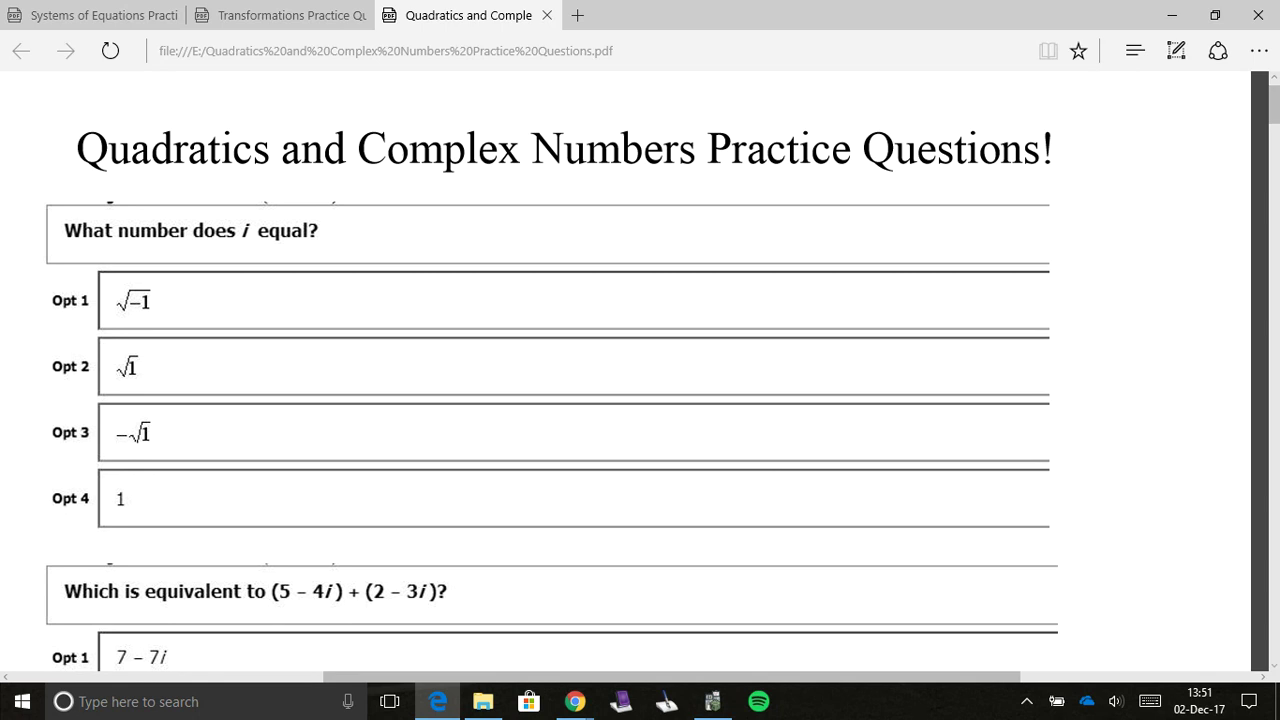
Step: Scroll the PDF to the question 'Which is equivalent to (5 − 4i) + (2 − 3i)?' and its options
scroll(640, 370, "down", 5)
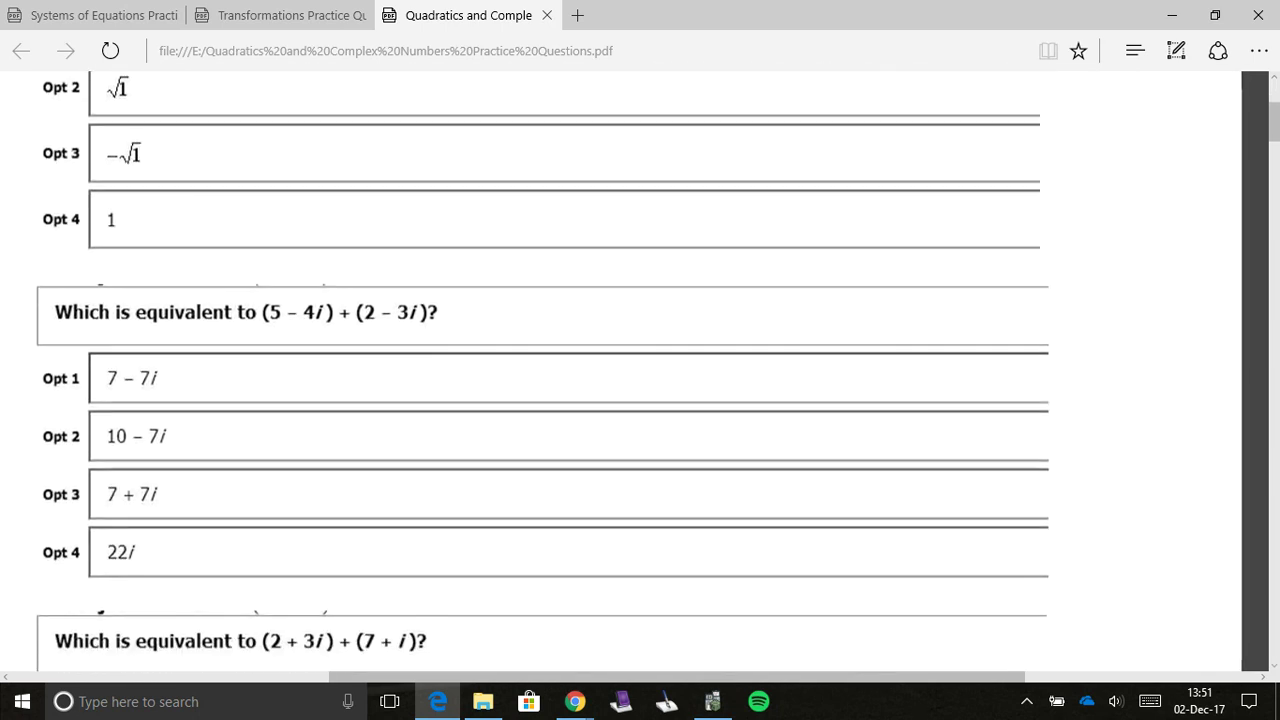
scroll(640, 370, "down", 1)
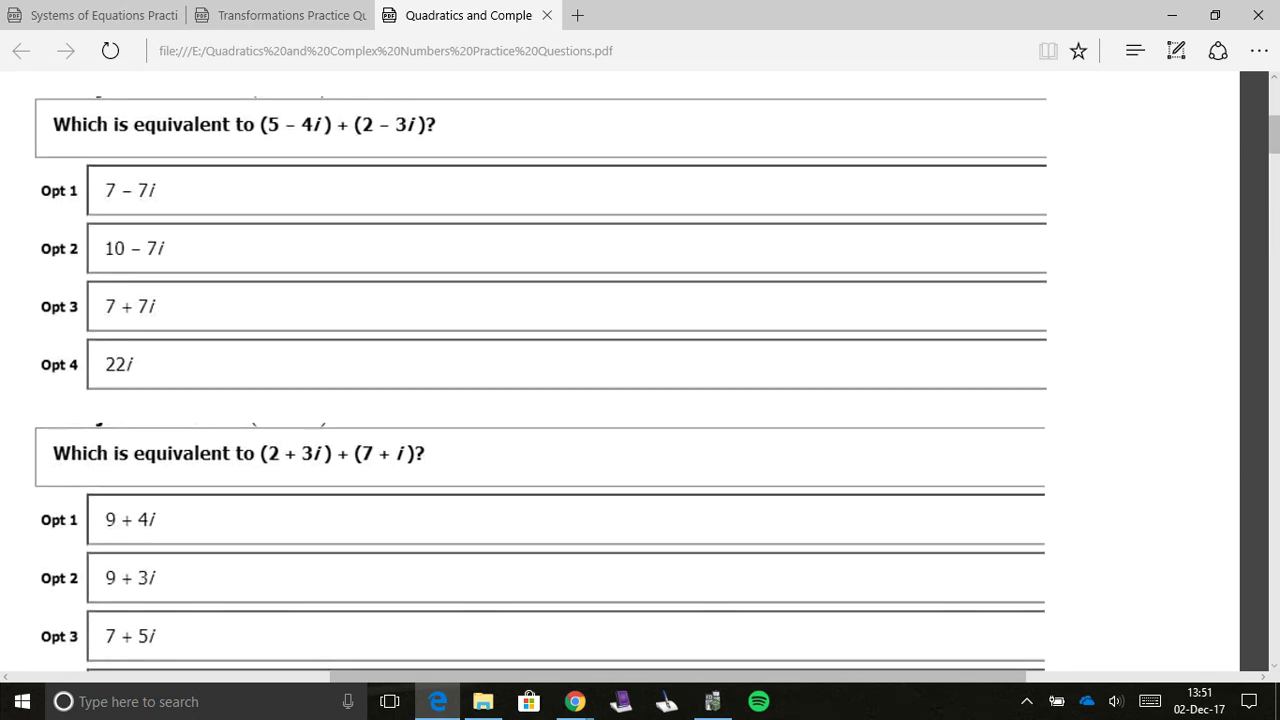
Step: Clear the calculator's home screen and begin the entry with an opening parenthesis
left_click(712, 701)
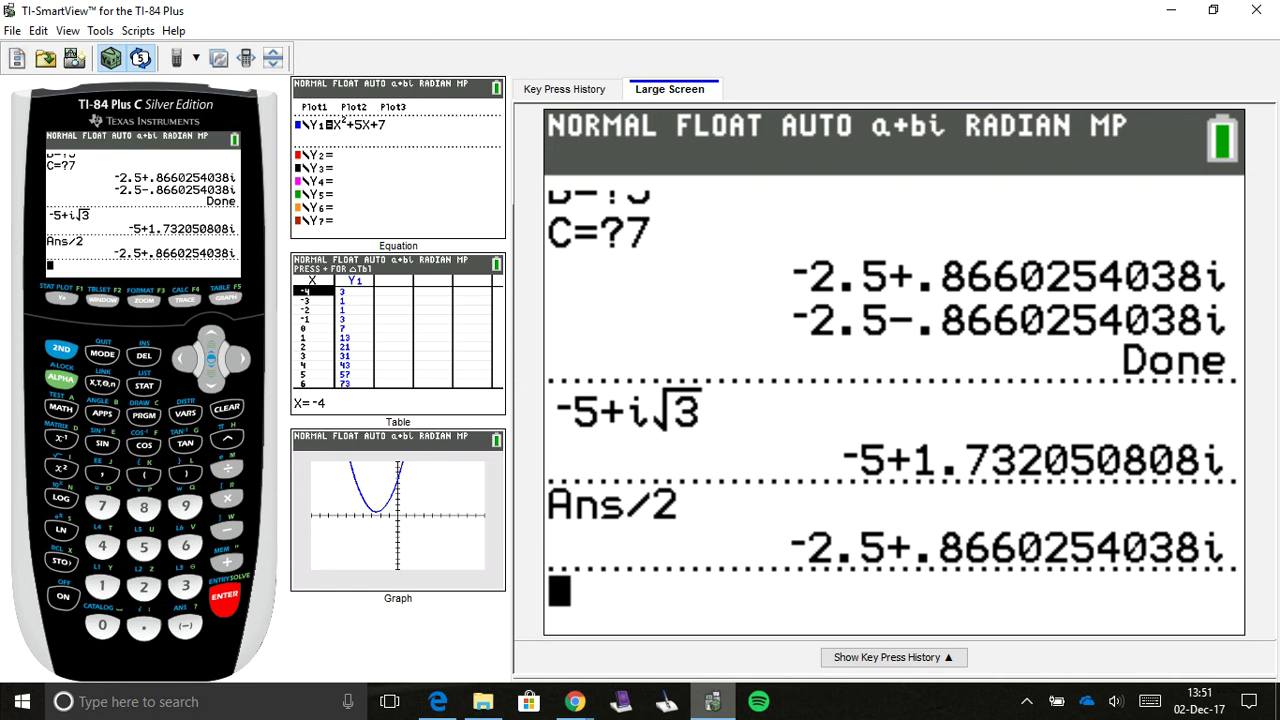
left_click(227, 407)
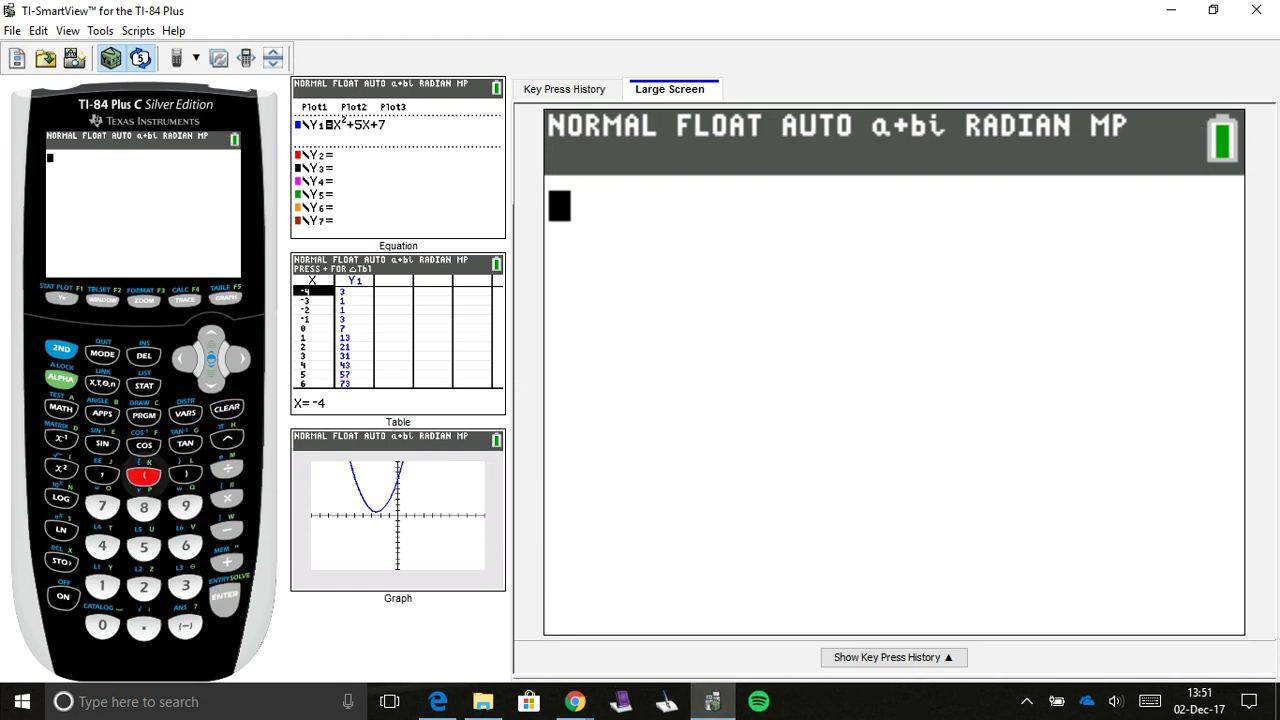
type("(")
left_click_drag(488, 15, 486, 163)
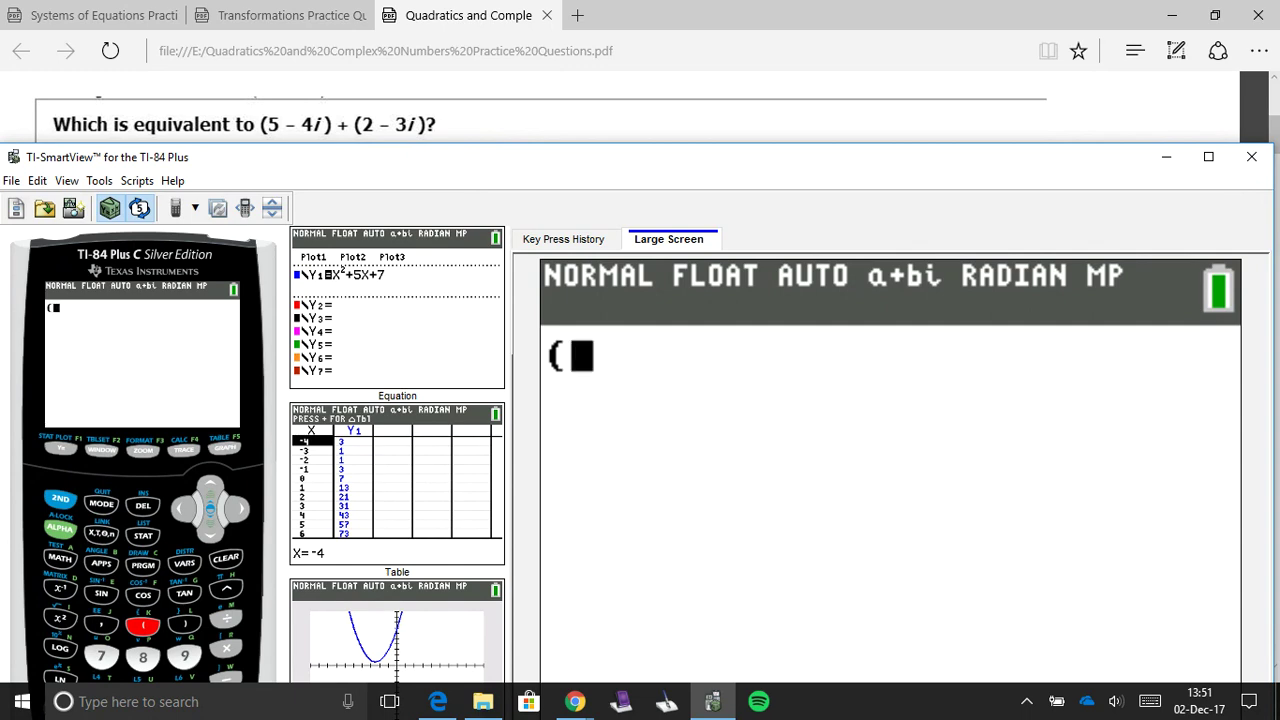
key("super+Up")
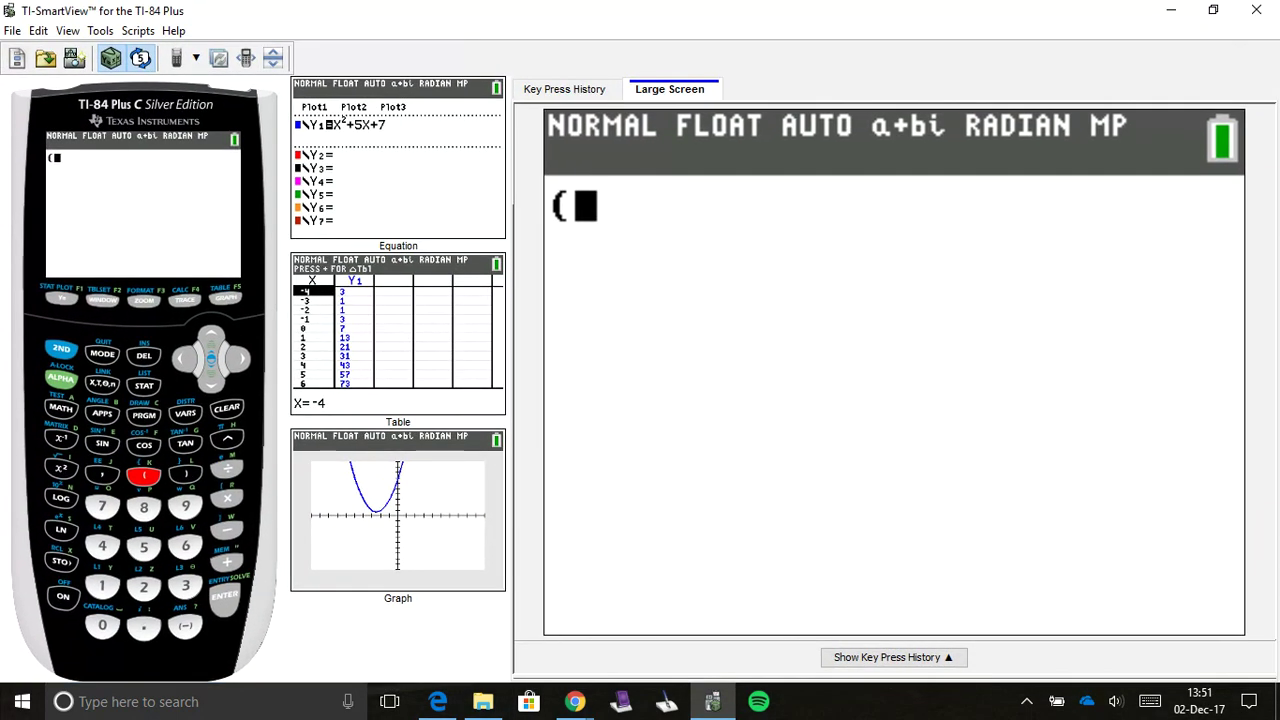
Step: Key in (5−4i)+(2−3i), evaluate it to 7−7i, and bring up the a+bi mode settings
type("5")
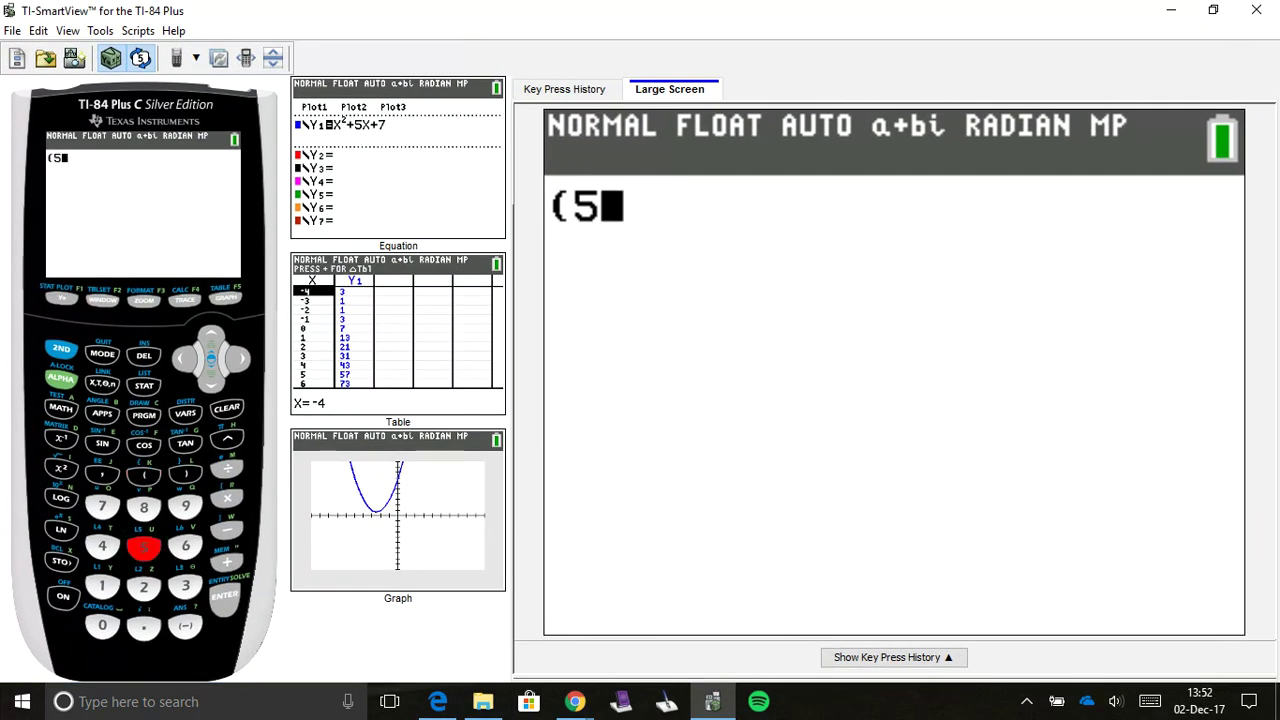
type("-4")
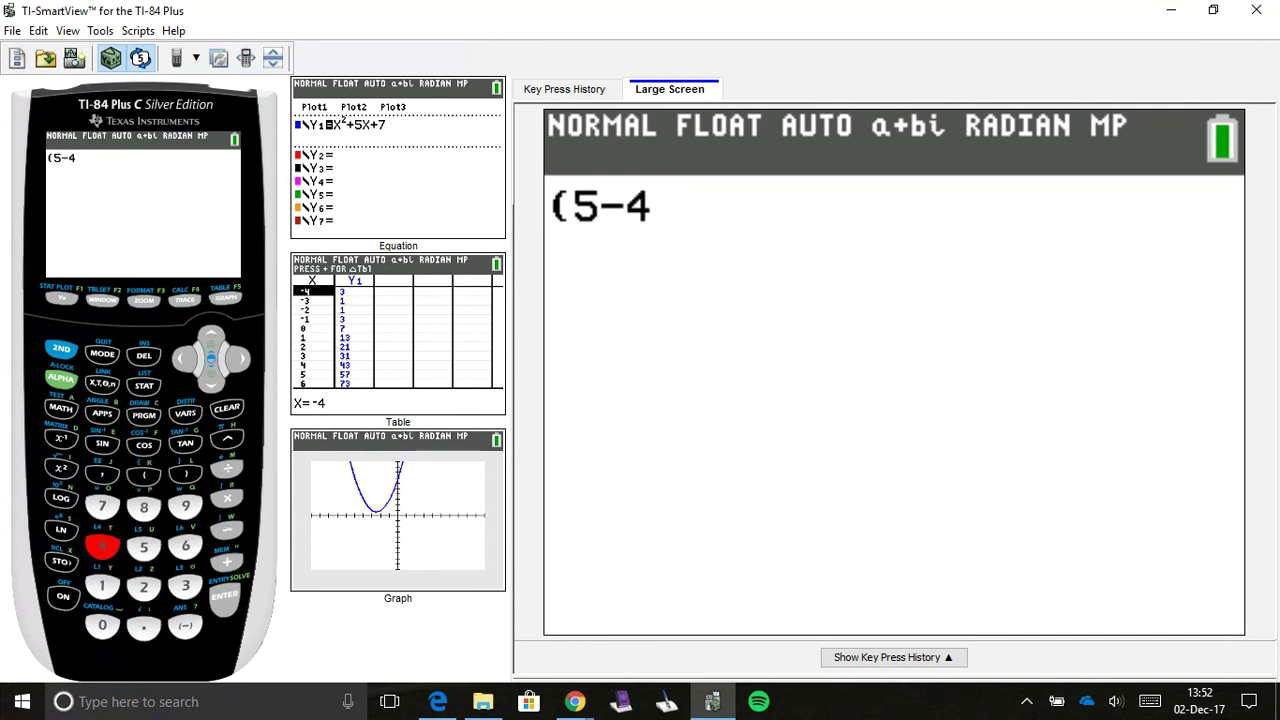
key("shift")
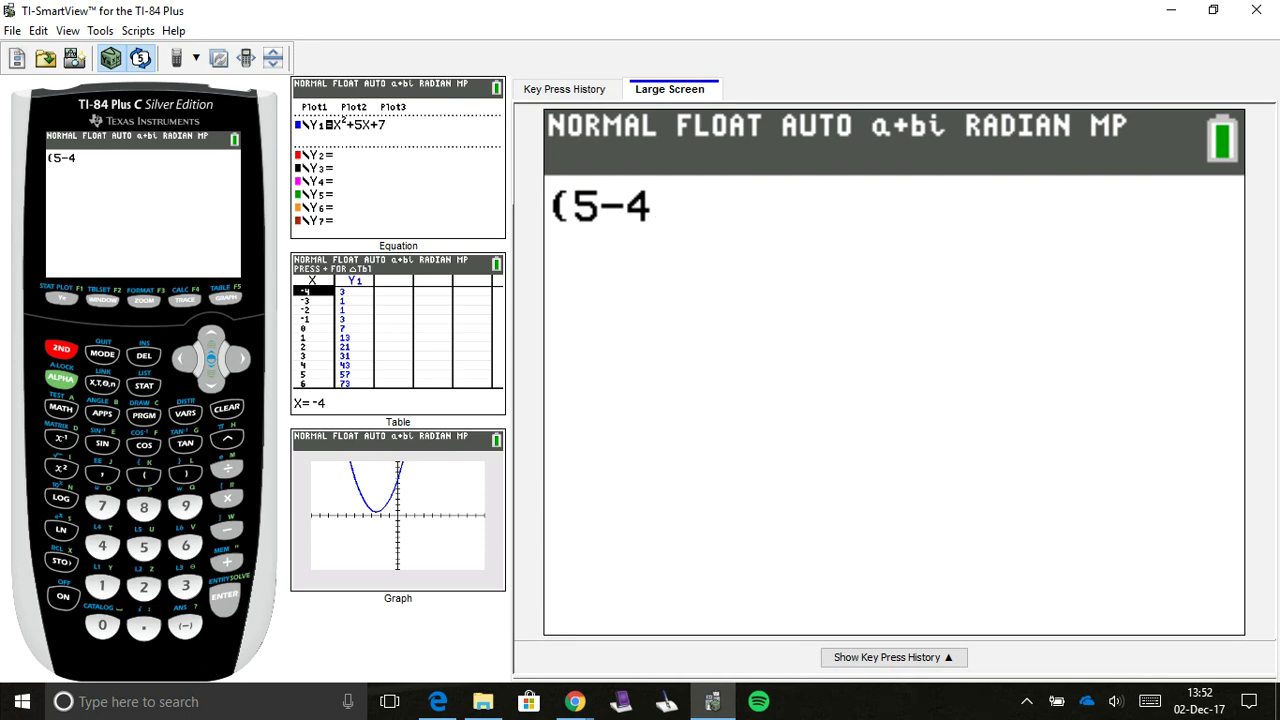
key("period")
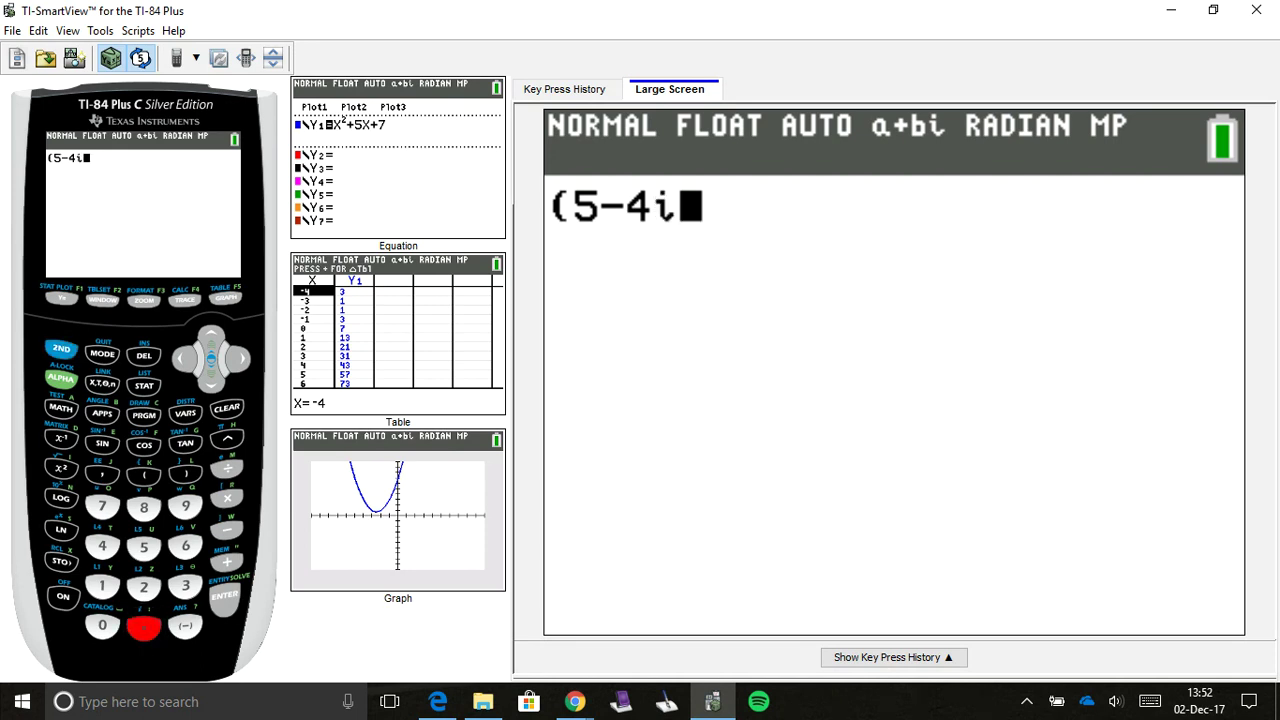
key("parenright")
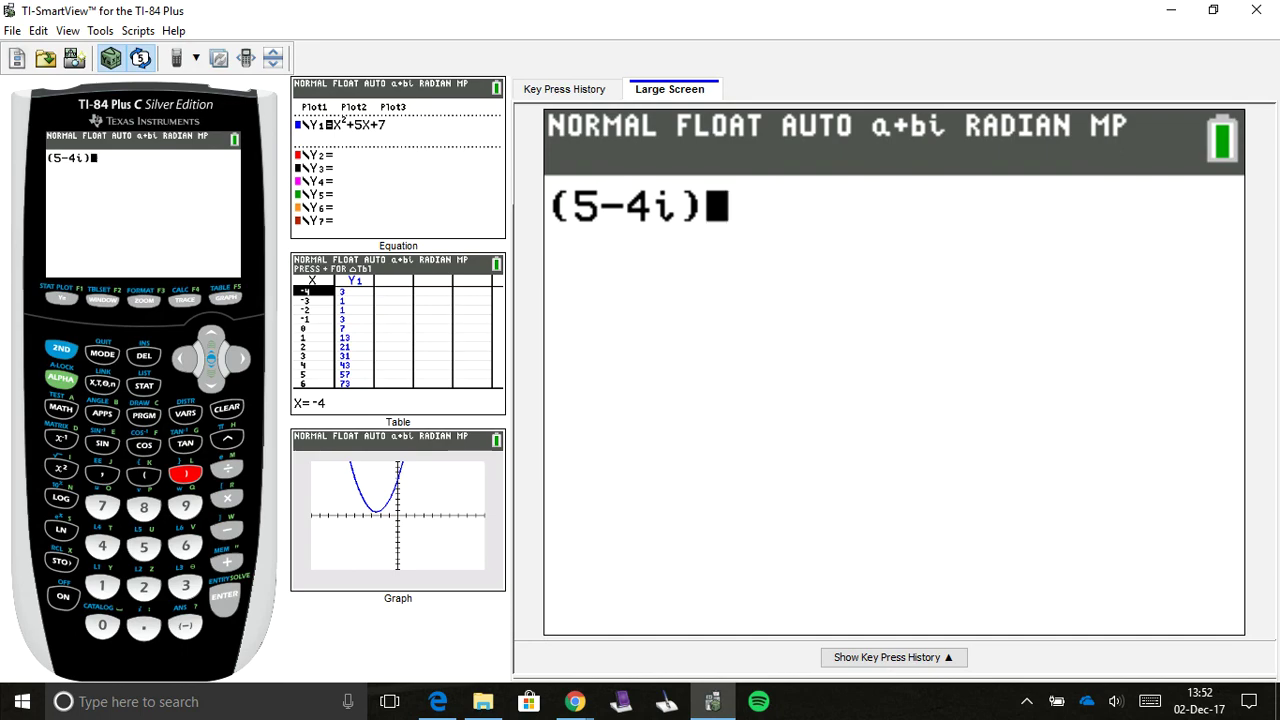
mouse_move(412, 10)
left_mouse_down()
mouse_move(412, 340)
mouse_move(413, 3)
left_mouse_up()
type("+(")
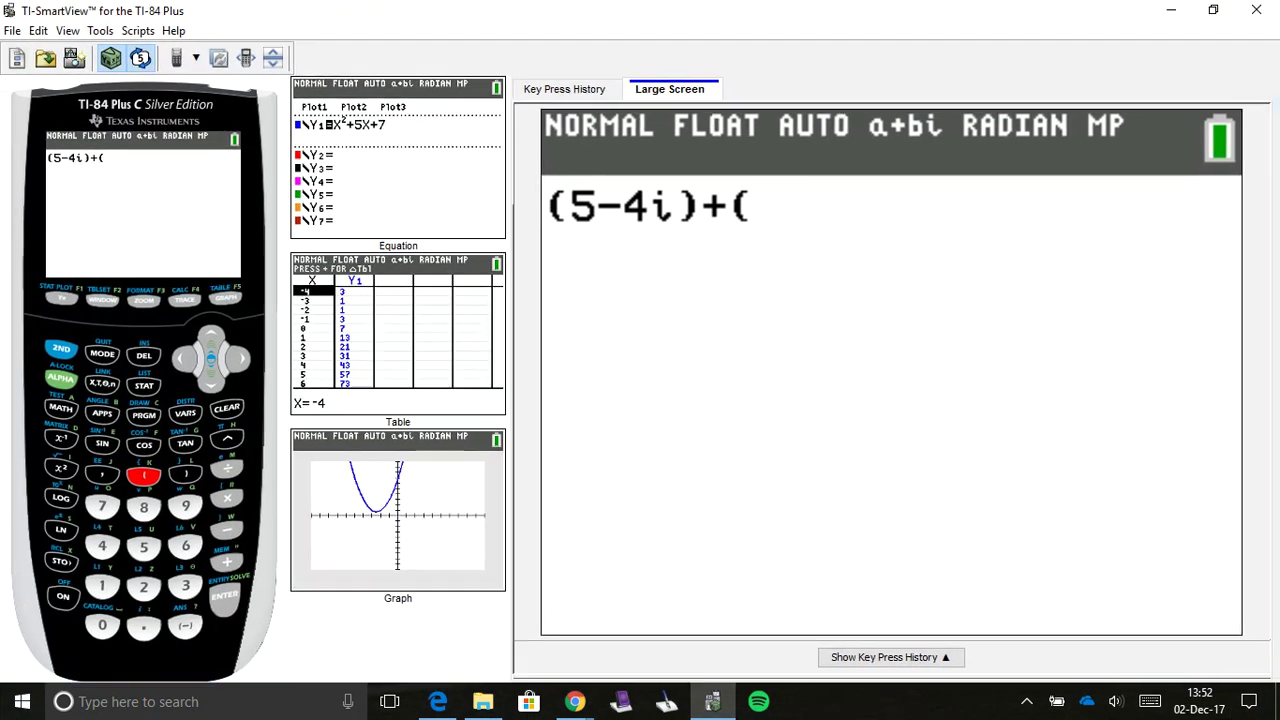
type("2-")
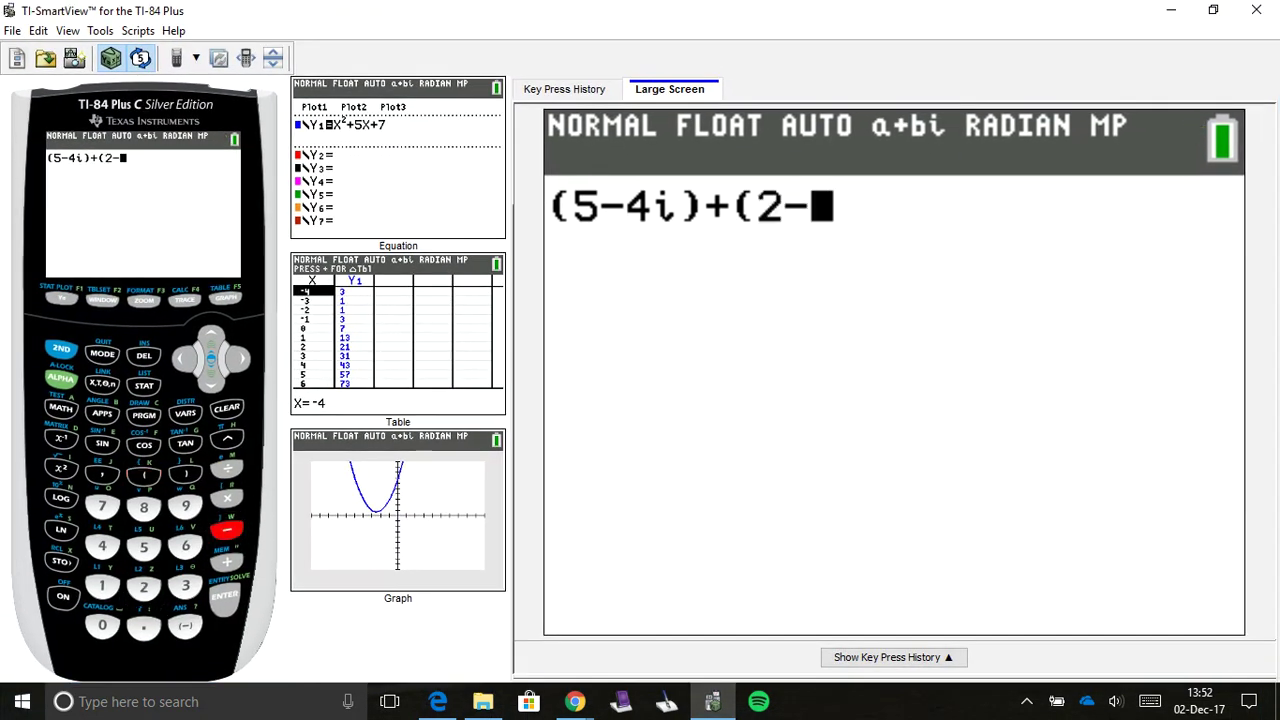
type("3i")
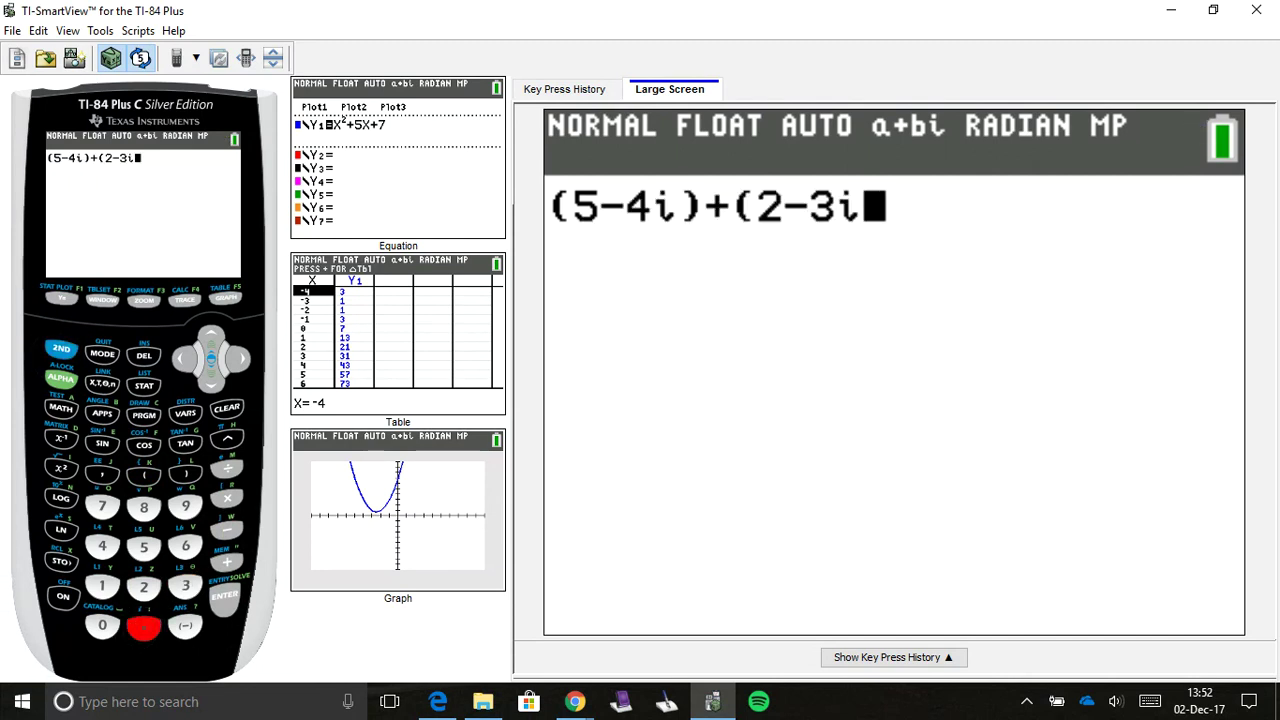
type(")")
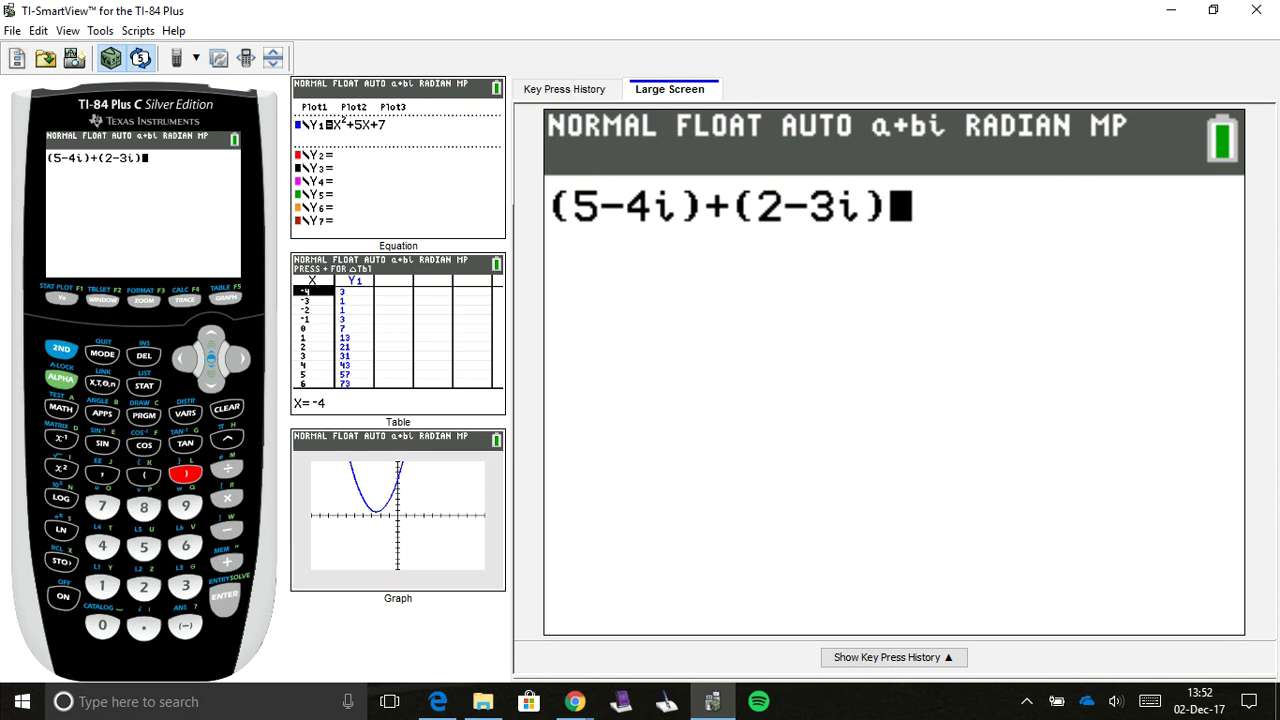
key("Return")
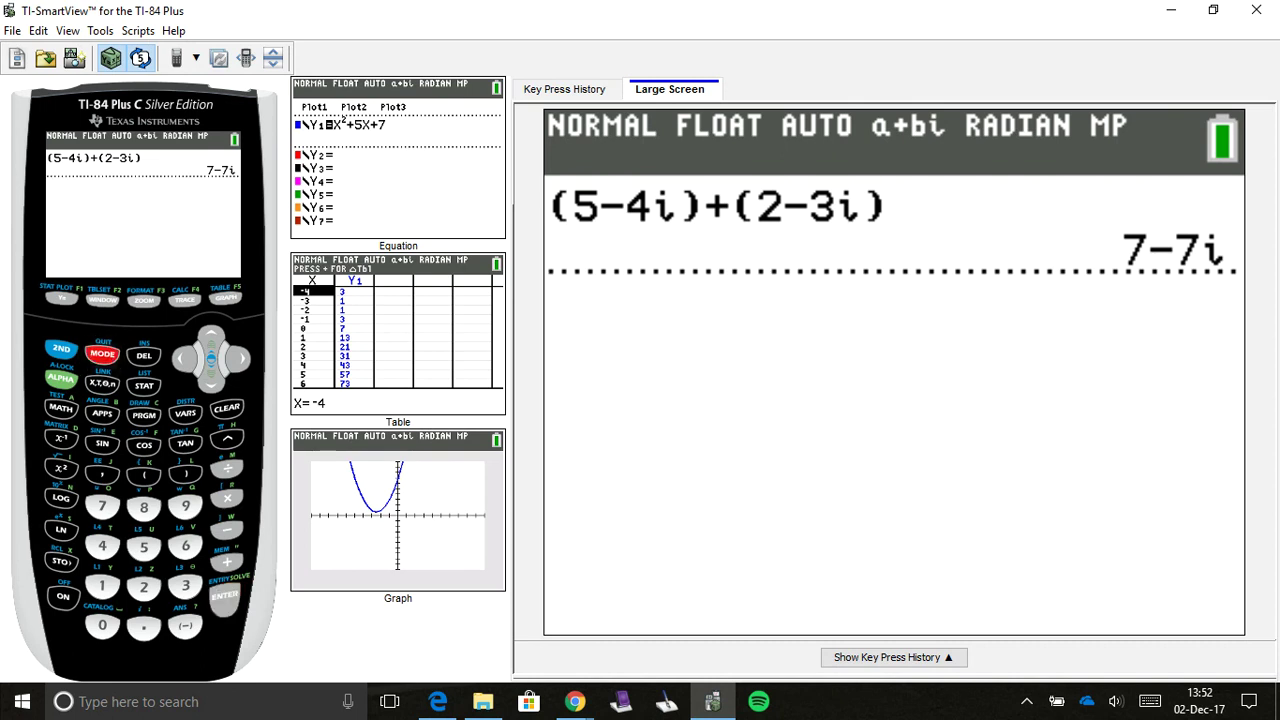
key("ctrl+m")
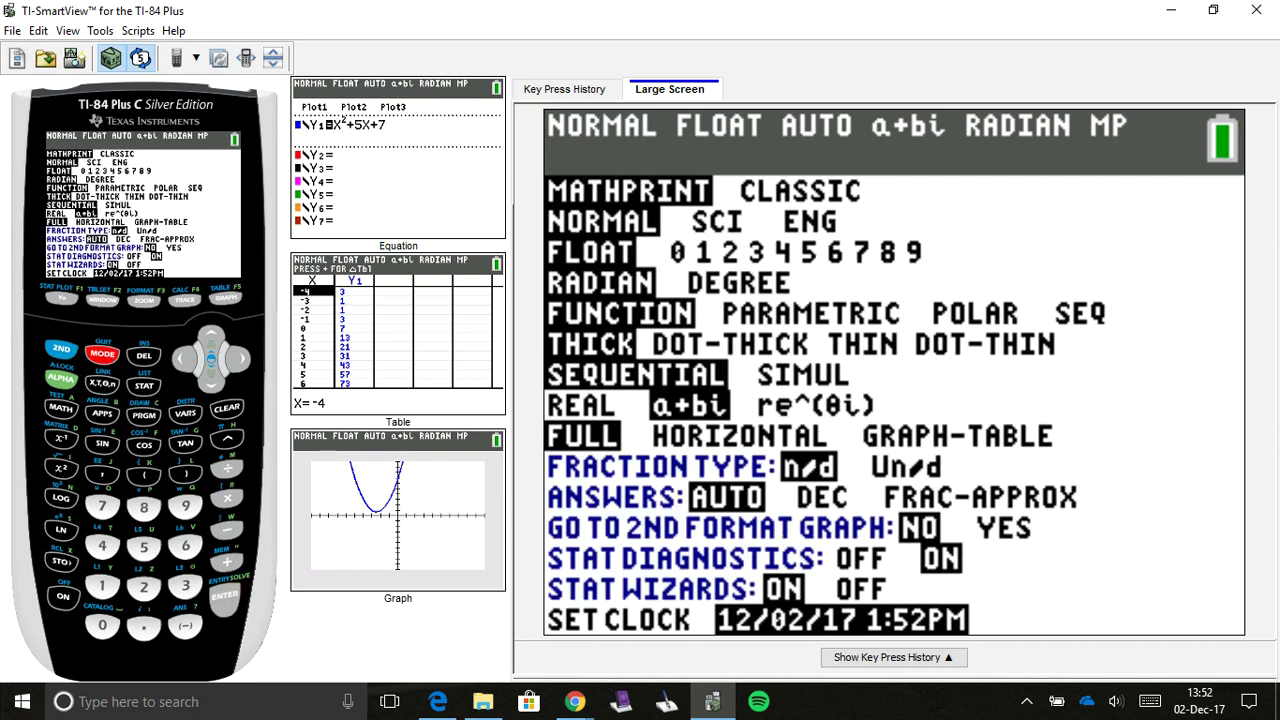
key("Down")
key("Down")
key("Down")
key("Down")
key("Down")
key("Down")
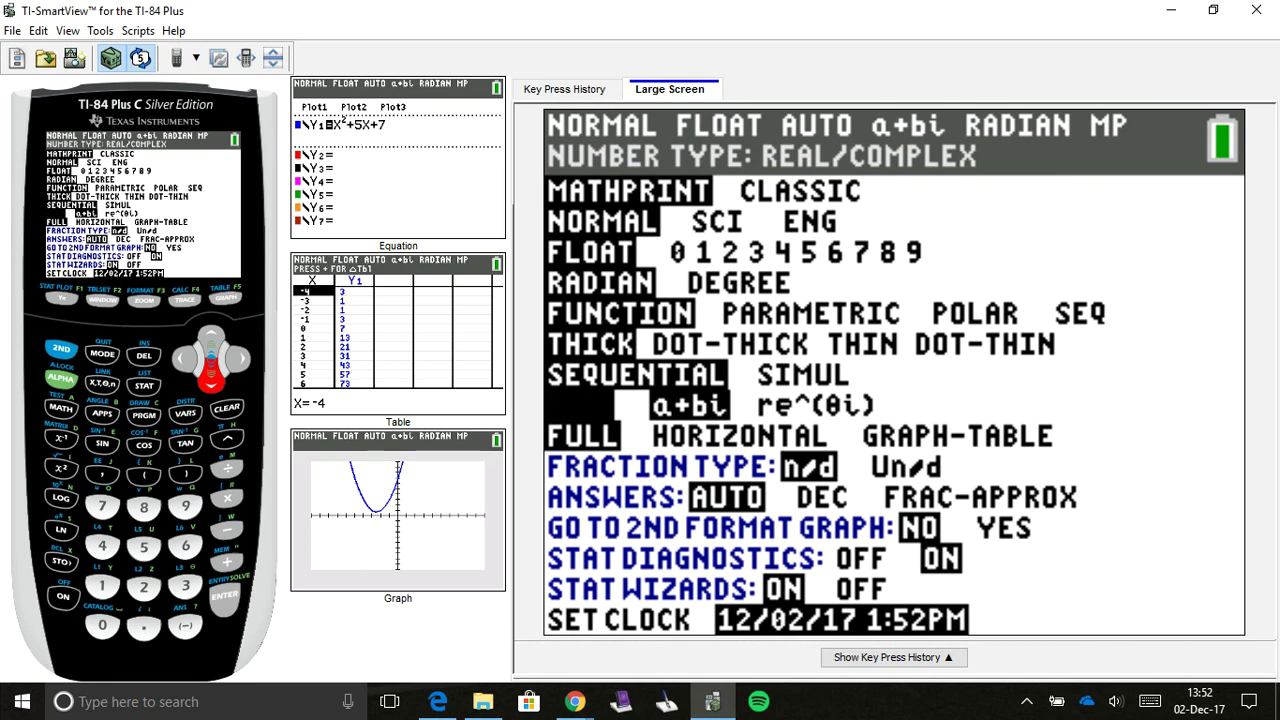
key("Right")
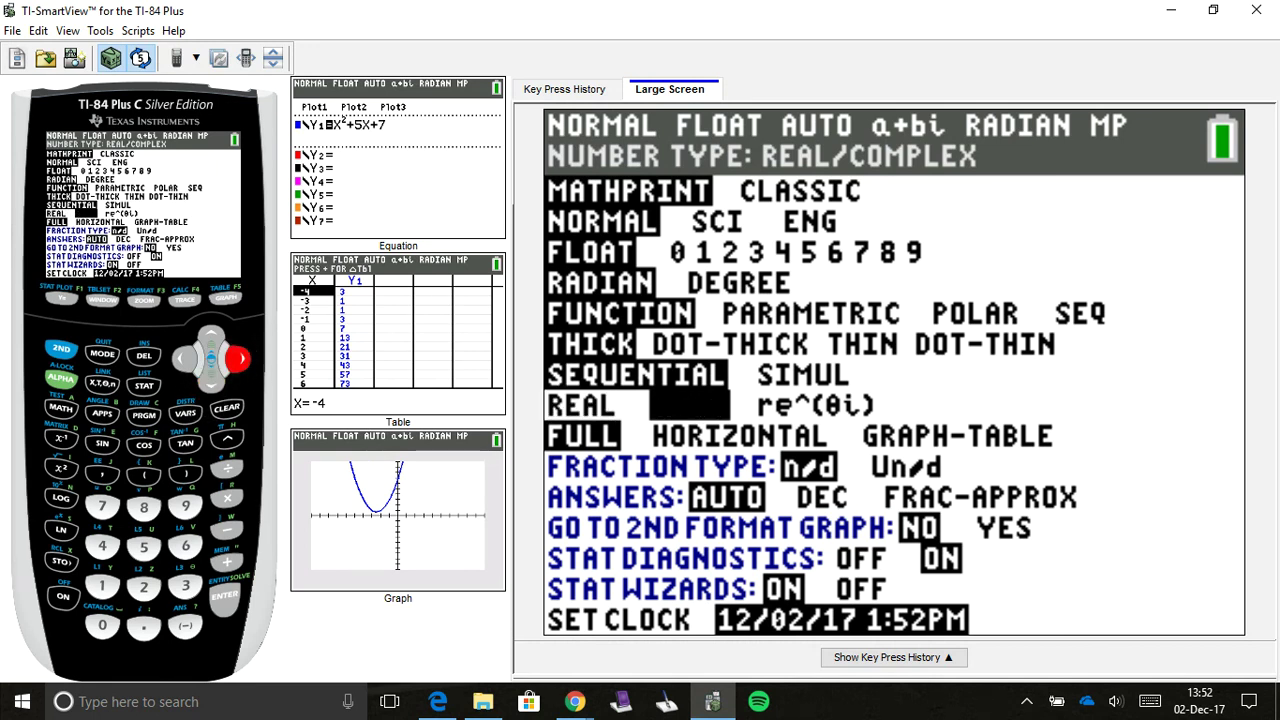
key("Left")
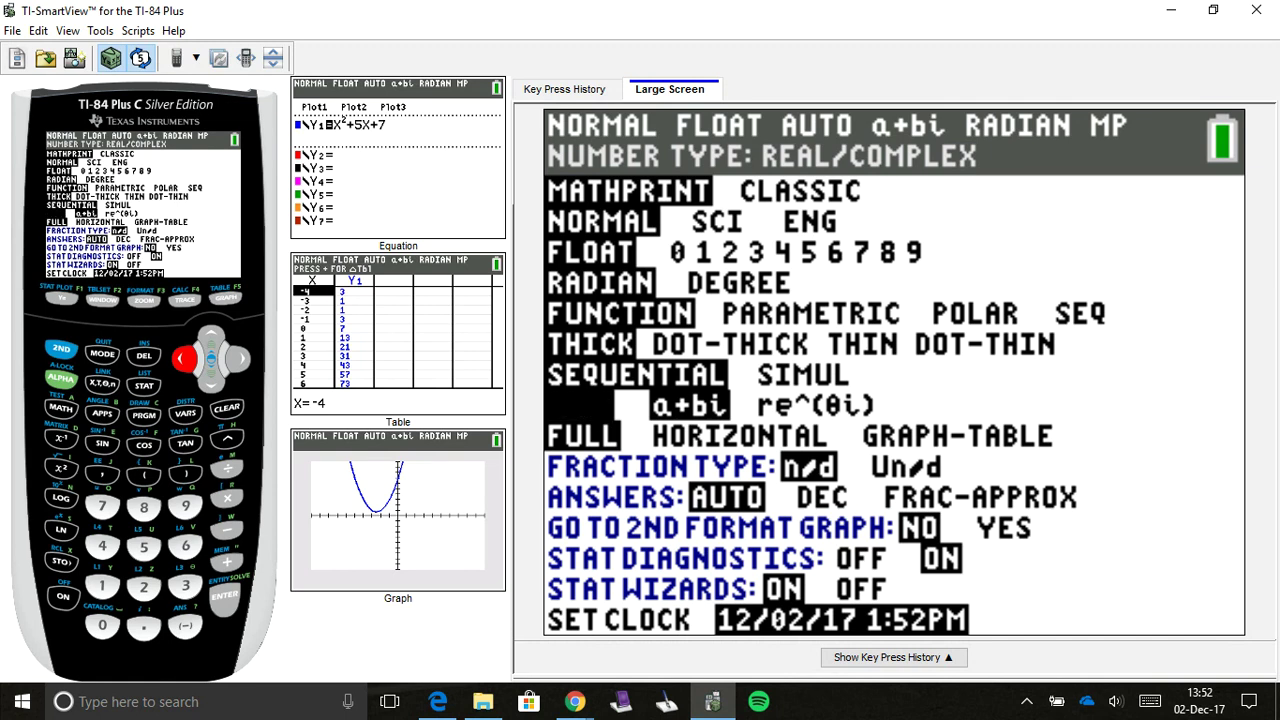
key("Right")
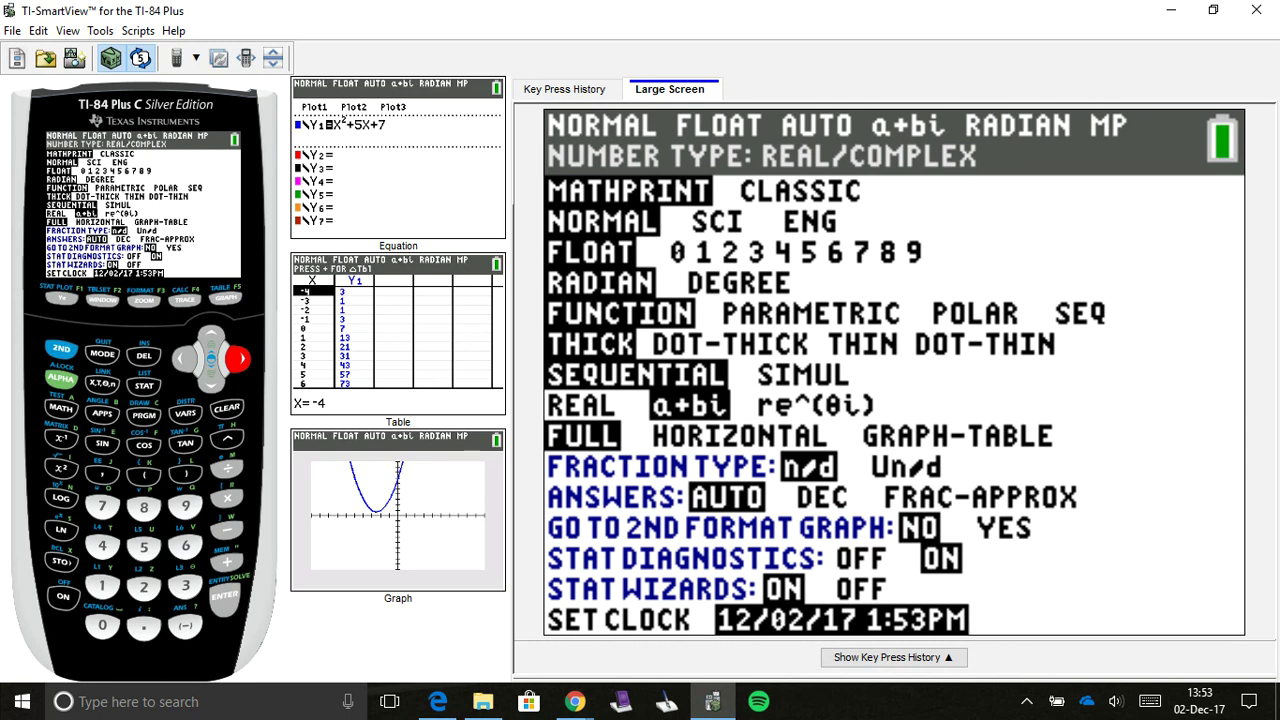
key("Left")
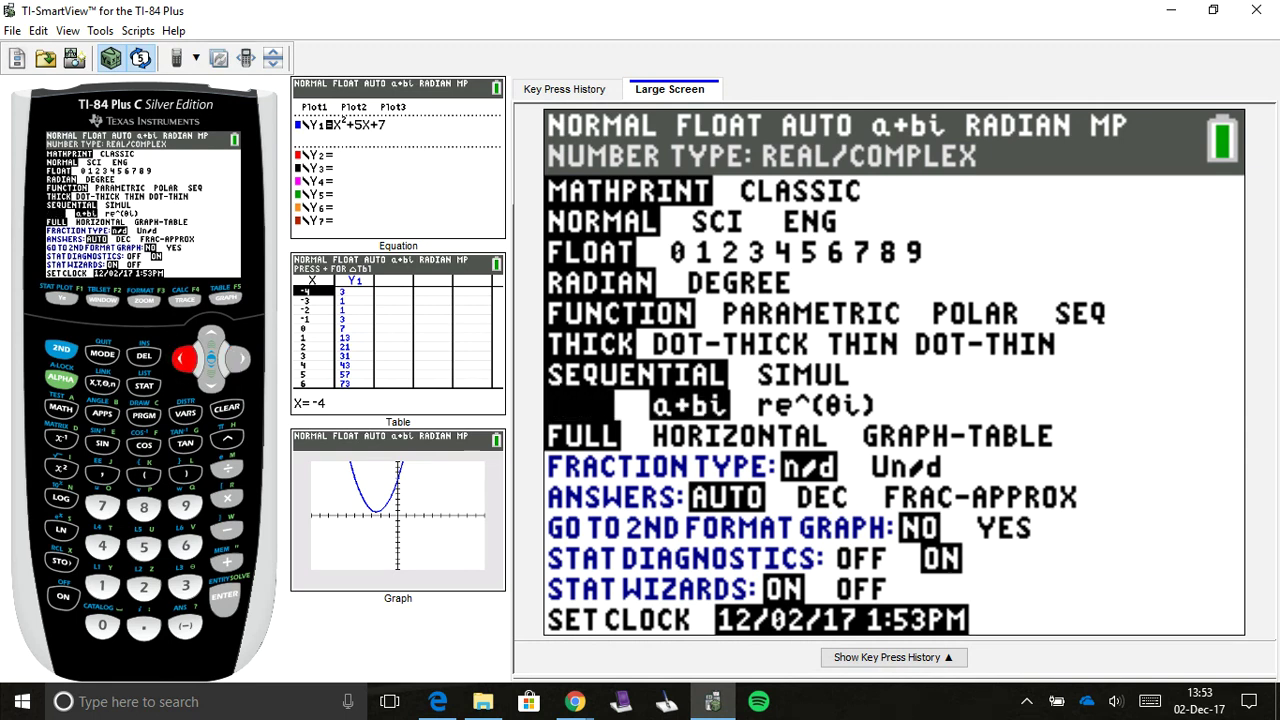
key("Return")
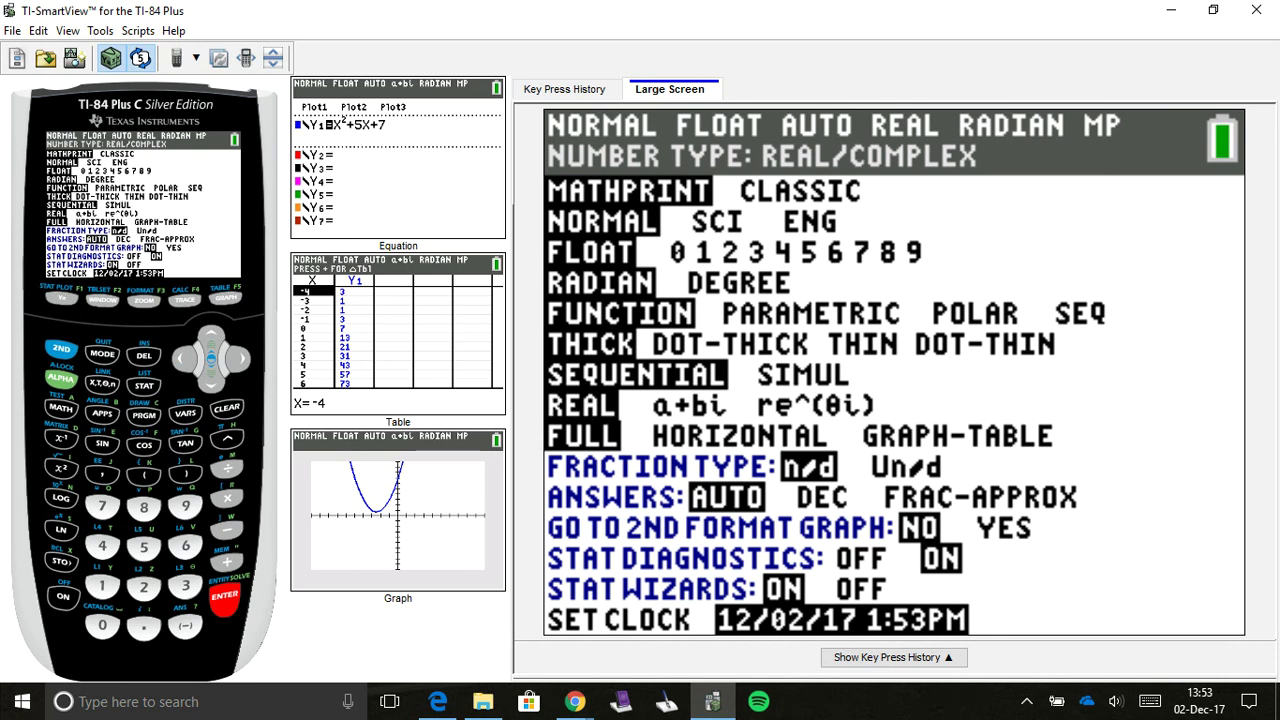
key("Escape")
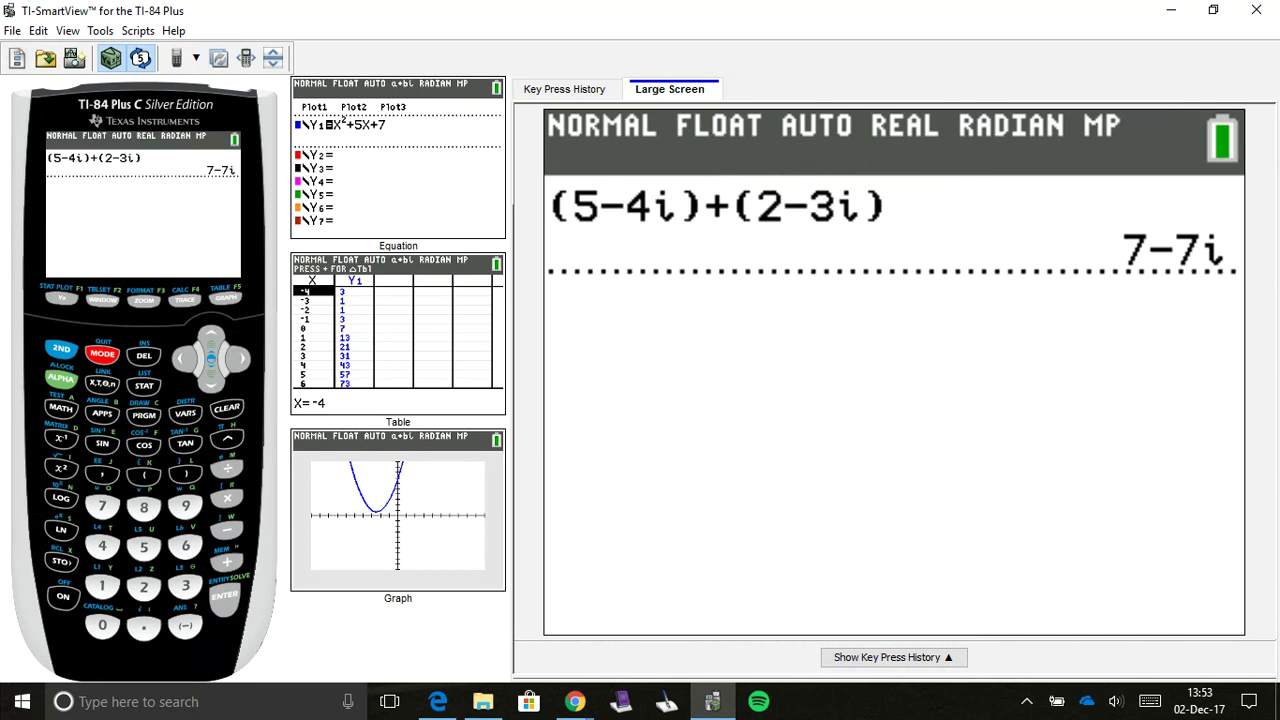
key("Home")
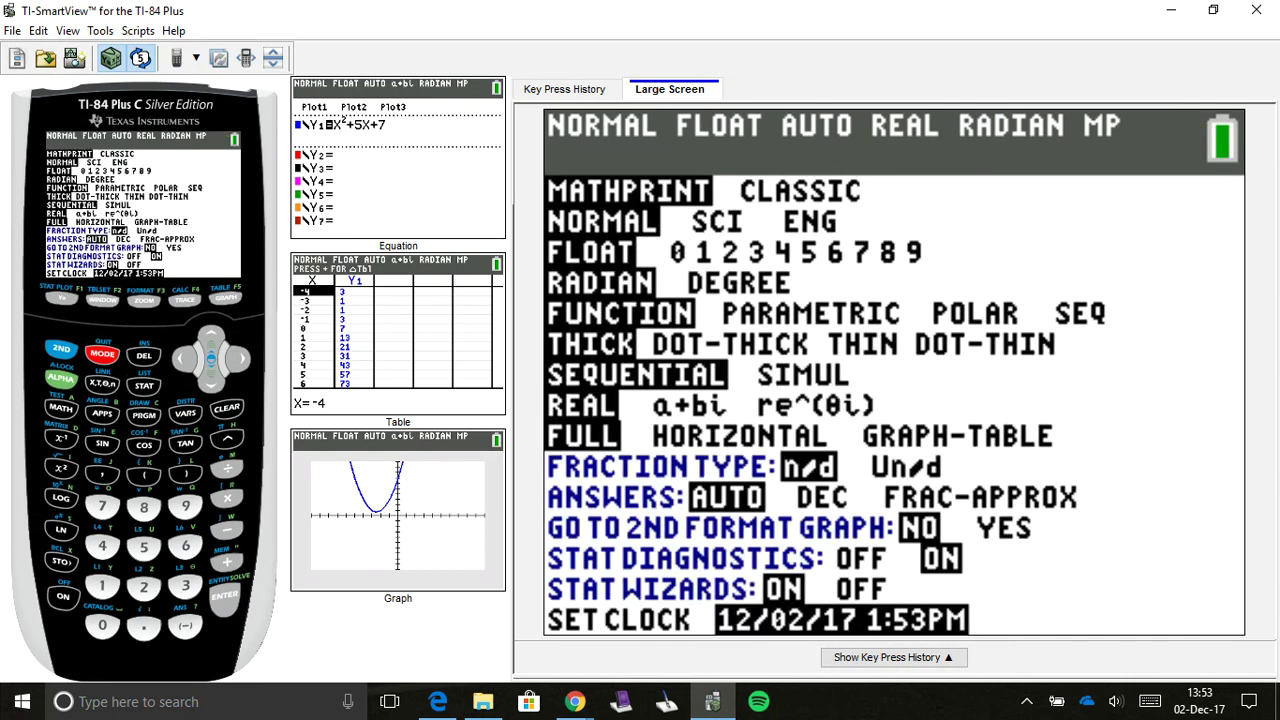
key("Down")
key("Down")
key("Down")
key("Down")
key("Down")
key("Down")
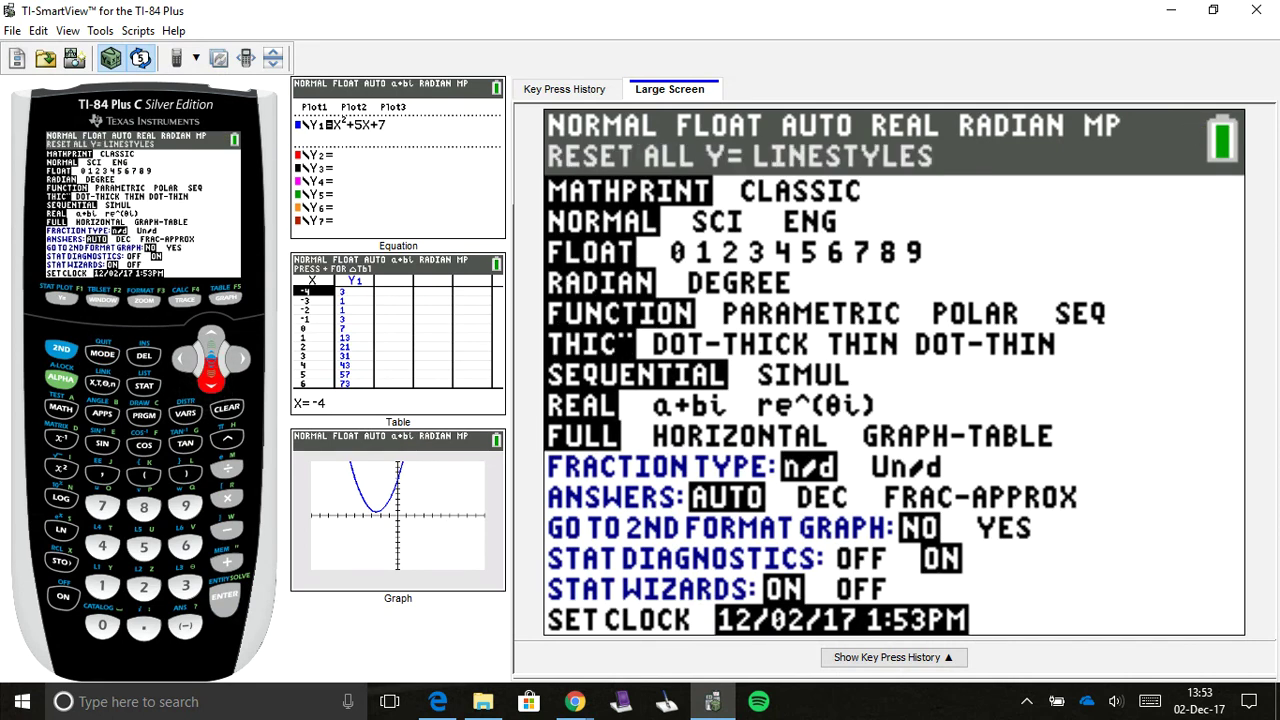
key("Right")
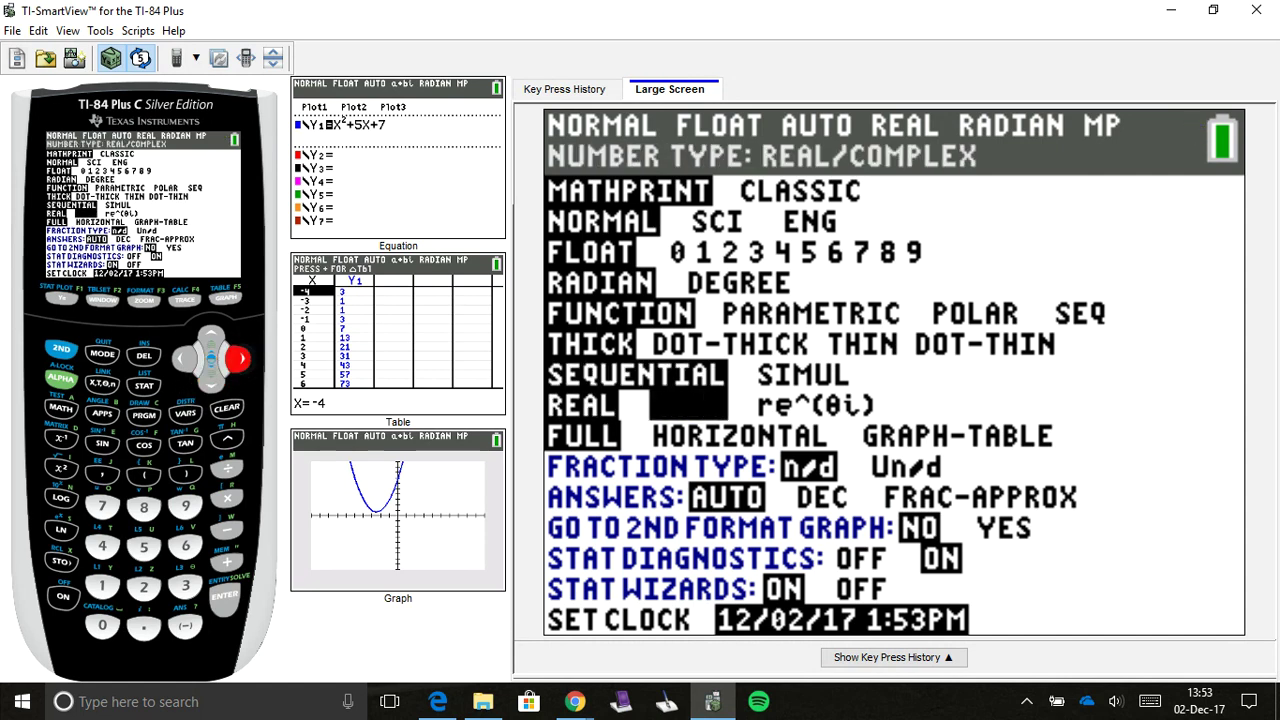
key("Return")
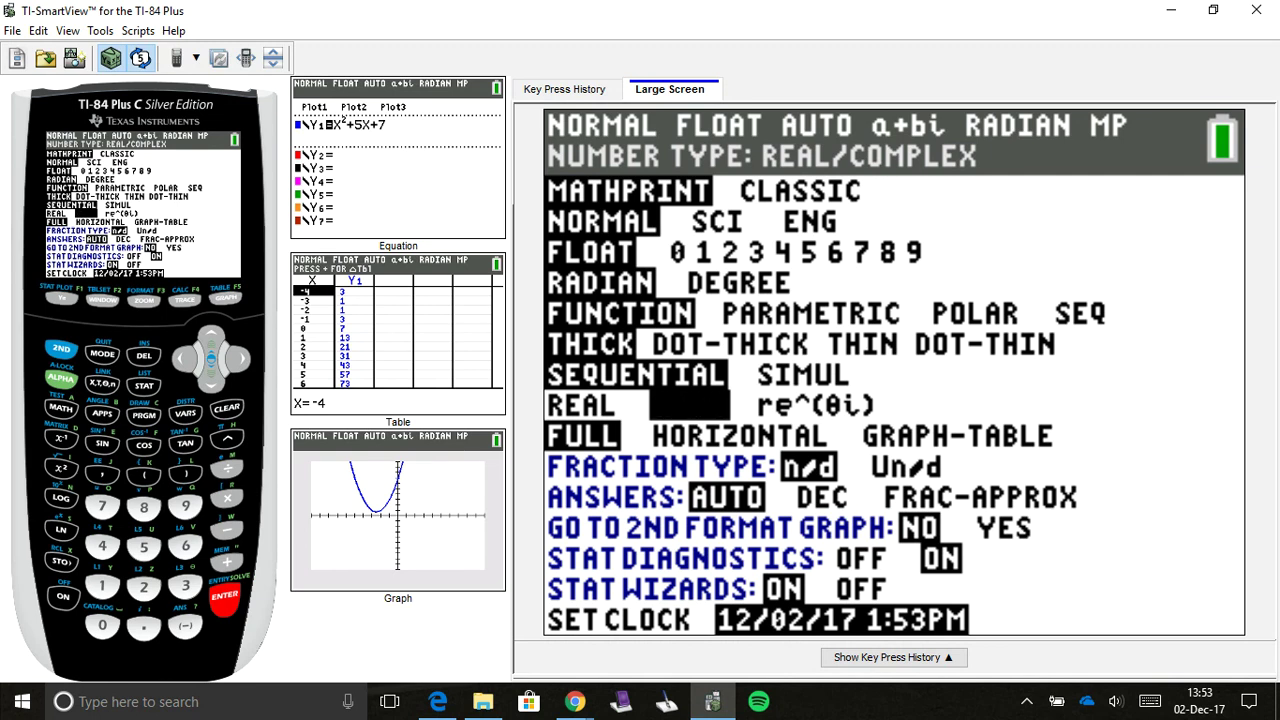
key("Escape")
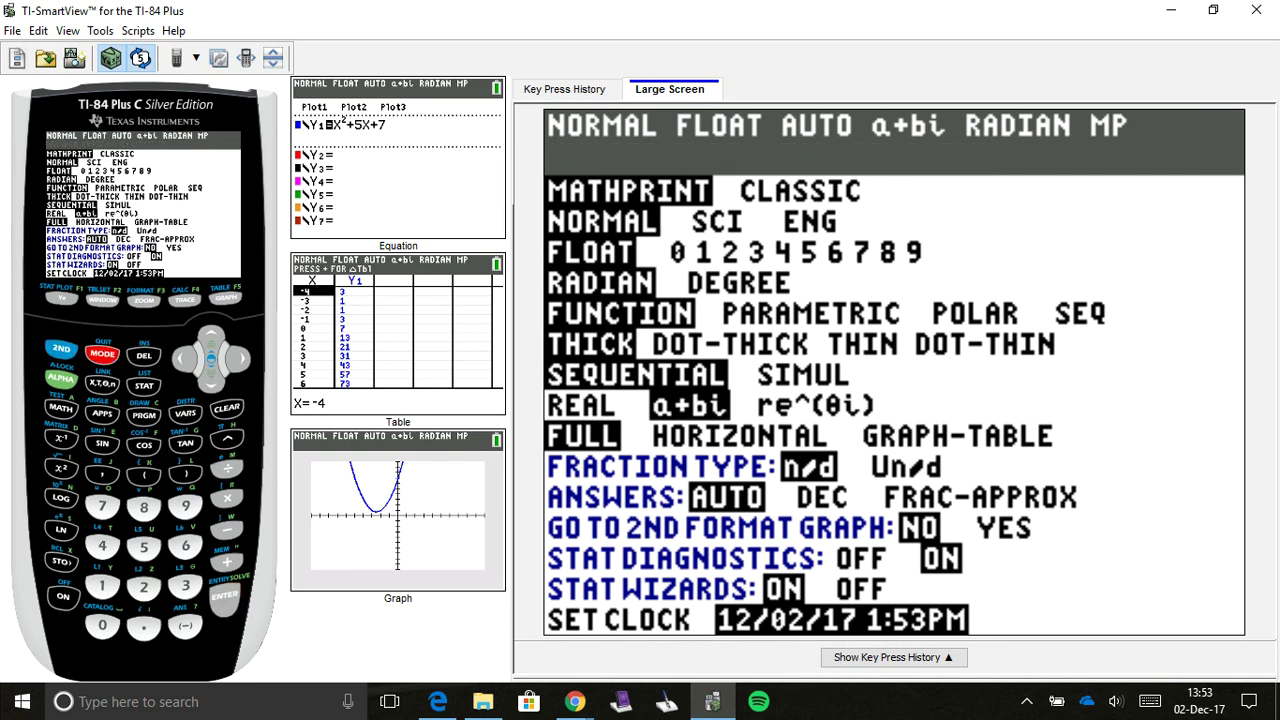
Step: Return to the PDF and scroll down to the (3 + 4i)(2 − i) question with its four options
key("super+Down")
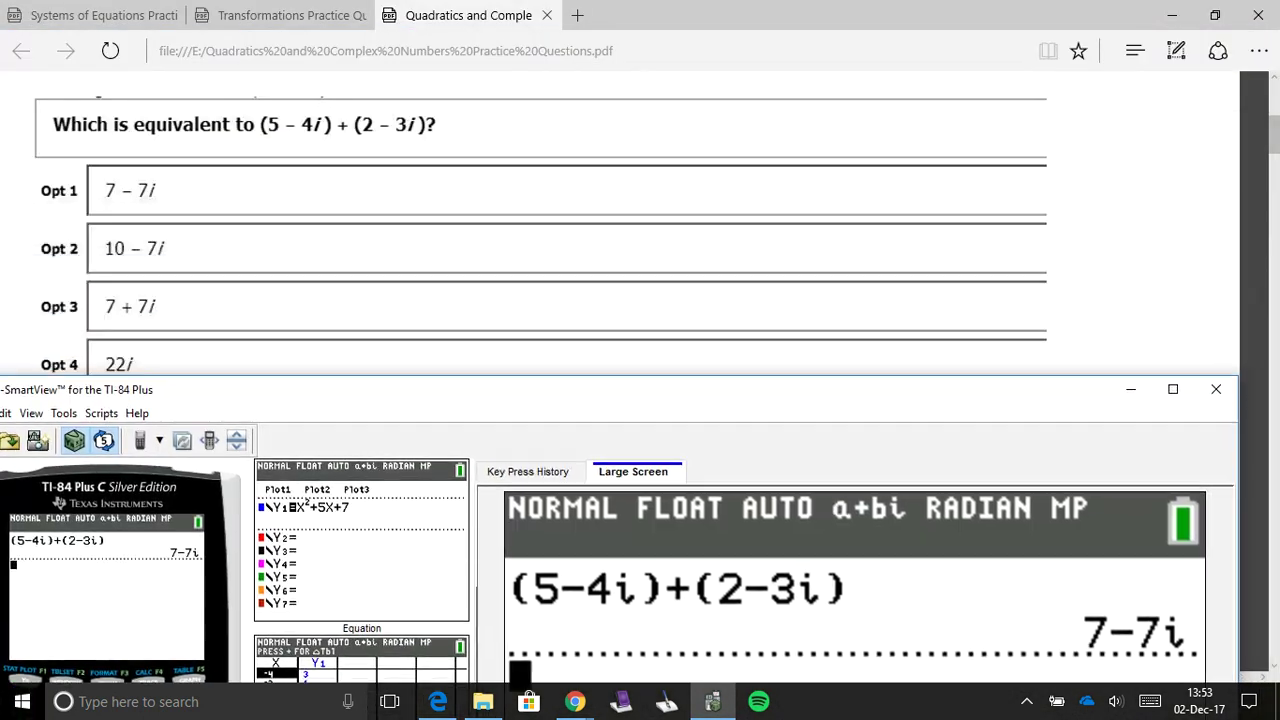
scroll(545, 370, "down", 3)
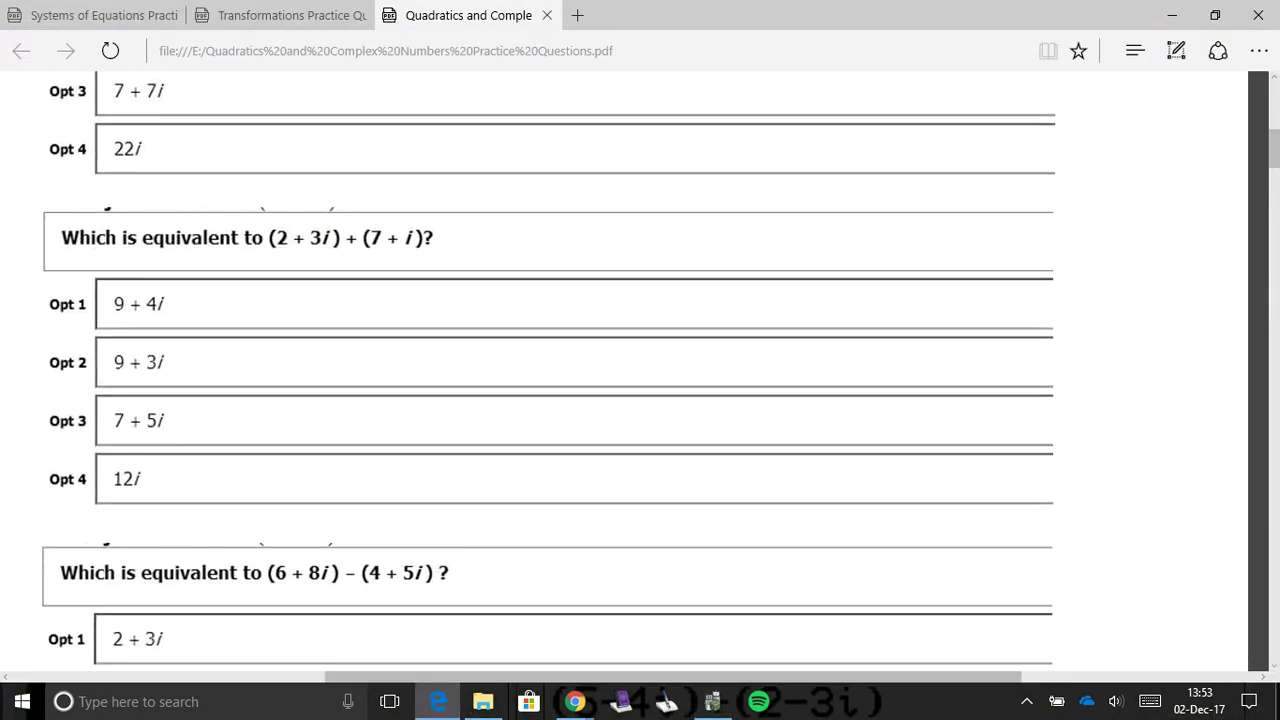
scroll(545, 370, "down", 2)
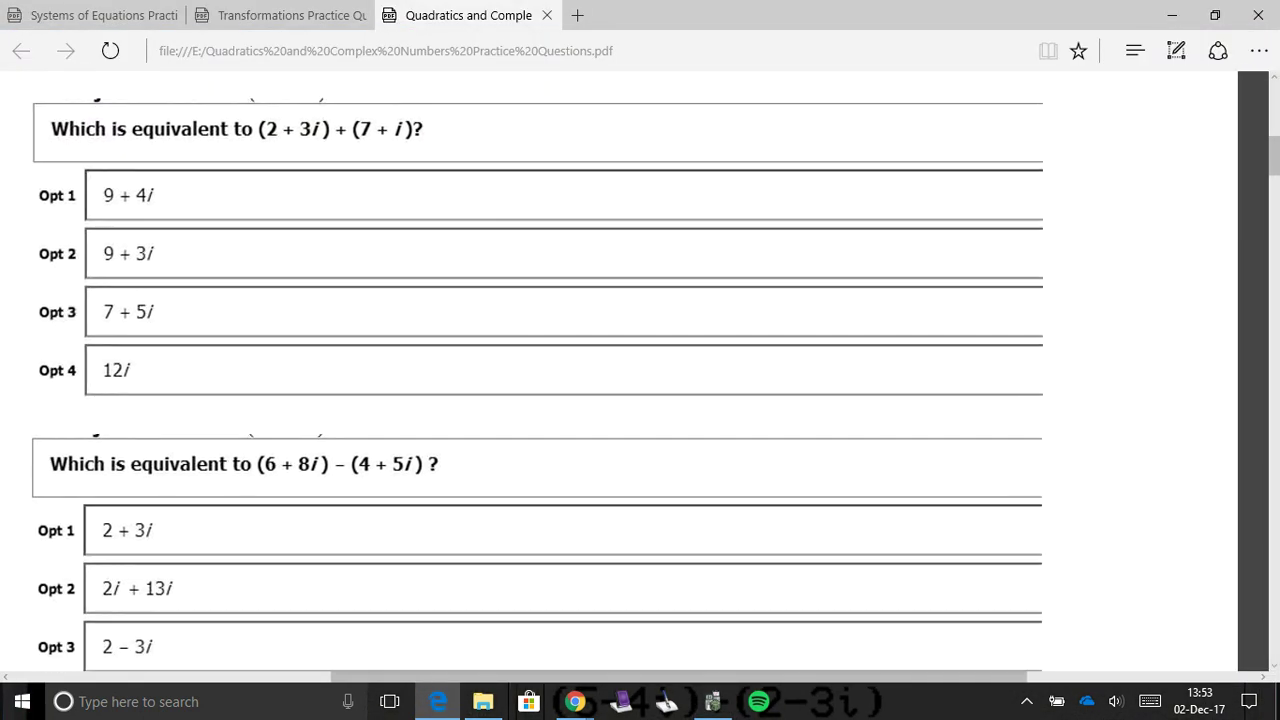
scroll(545, 370, "down", 1)
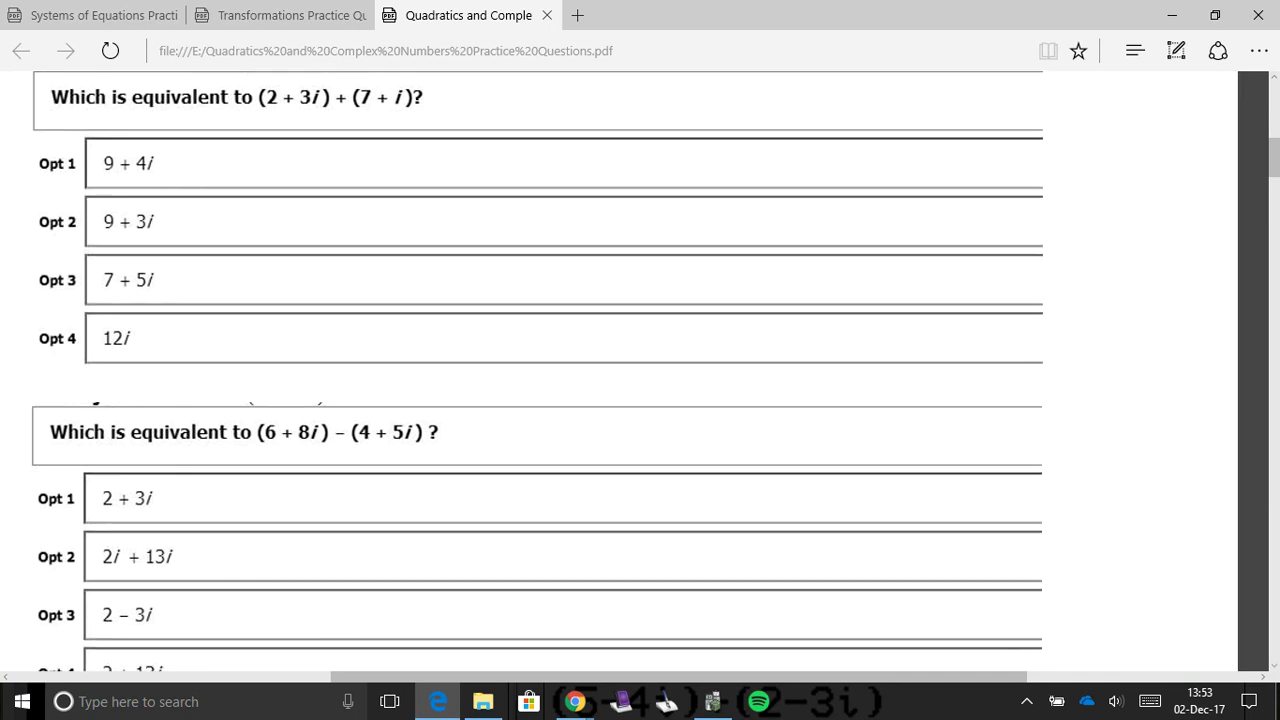
scroll(545, 370, "down", 5)
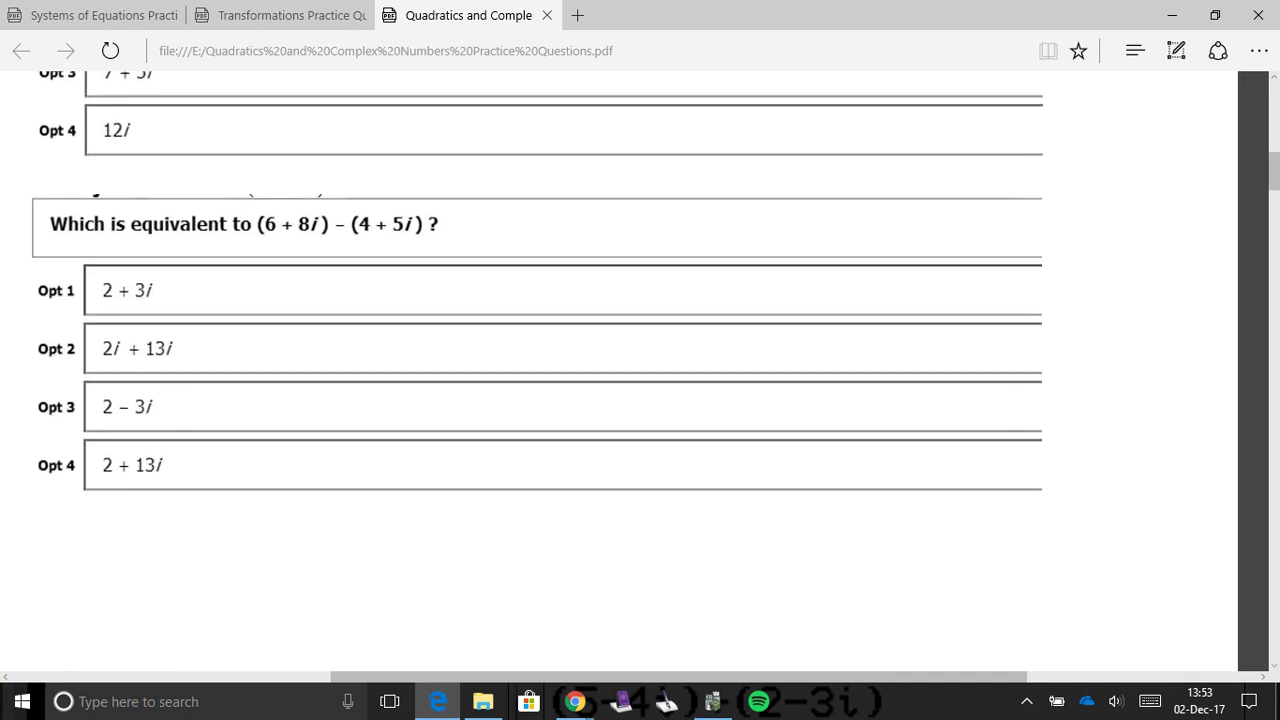
scroll(625, 376, "down", 7)
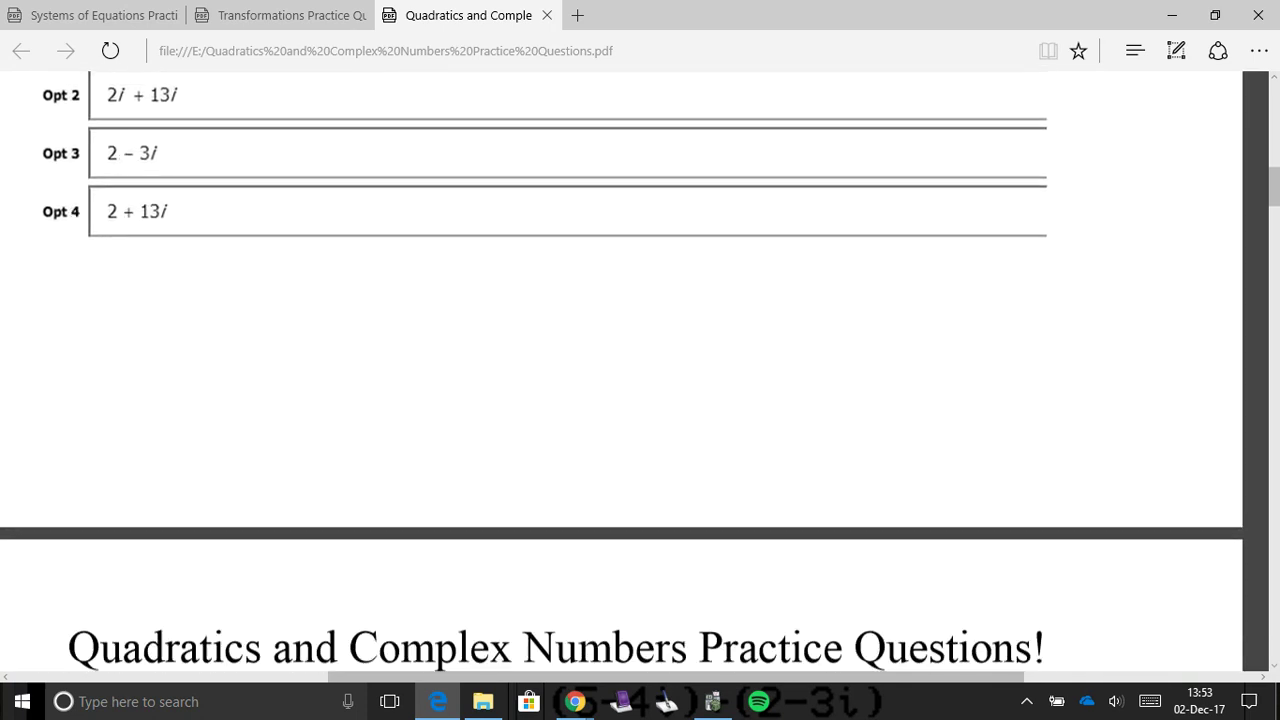
scroll(640, 370, "down", 8)
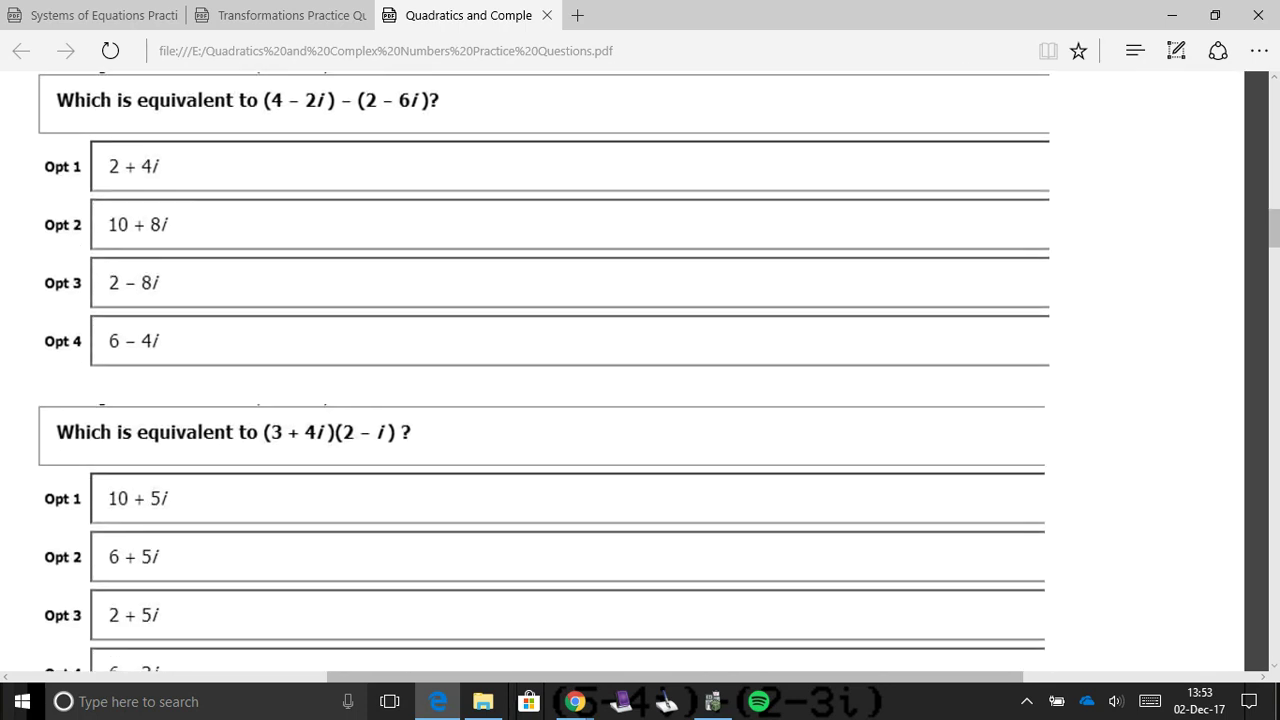
scroll(545, 370, "down", 4)
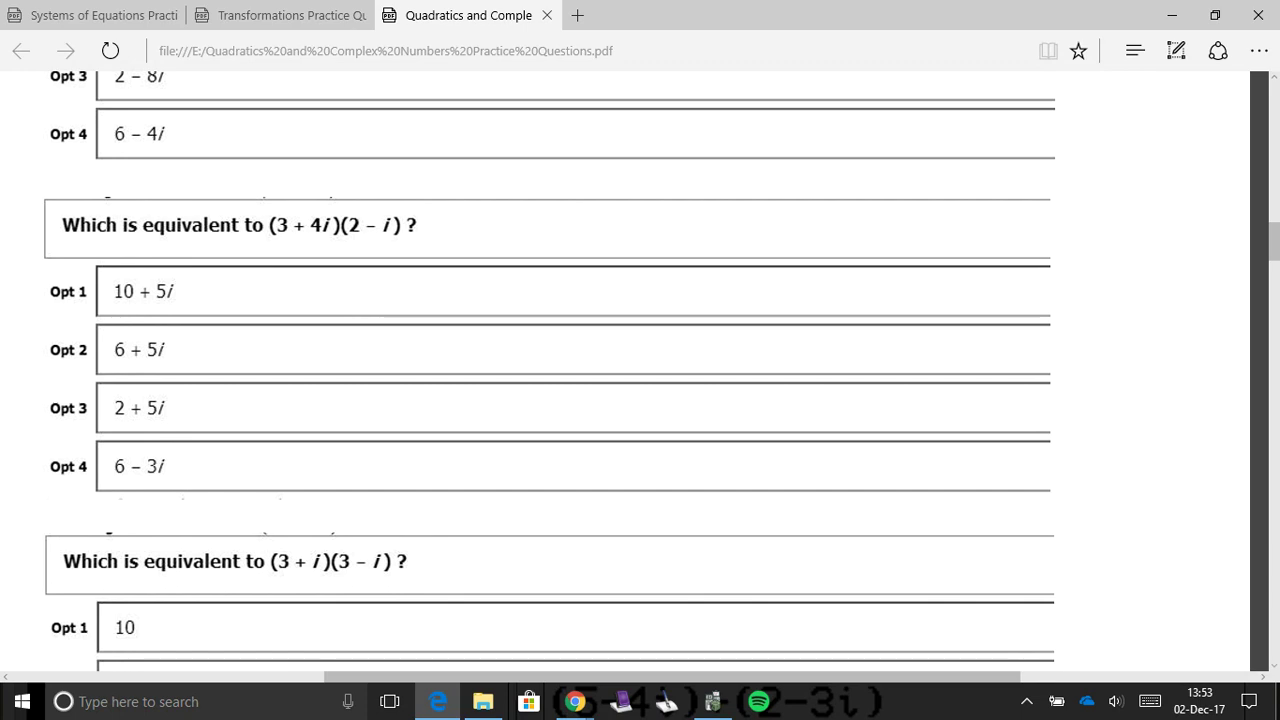
Step: Maximize the emulator and start the product entry as (3+4i)(
key("alt+Tab")
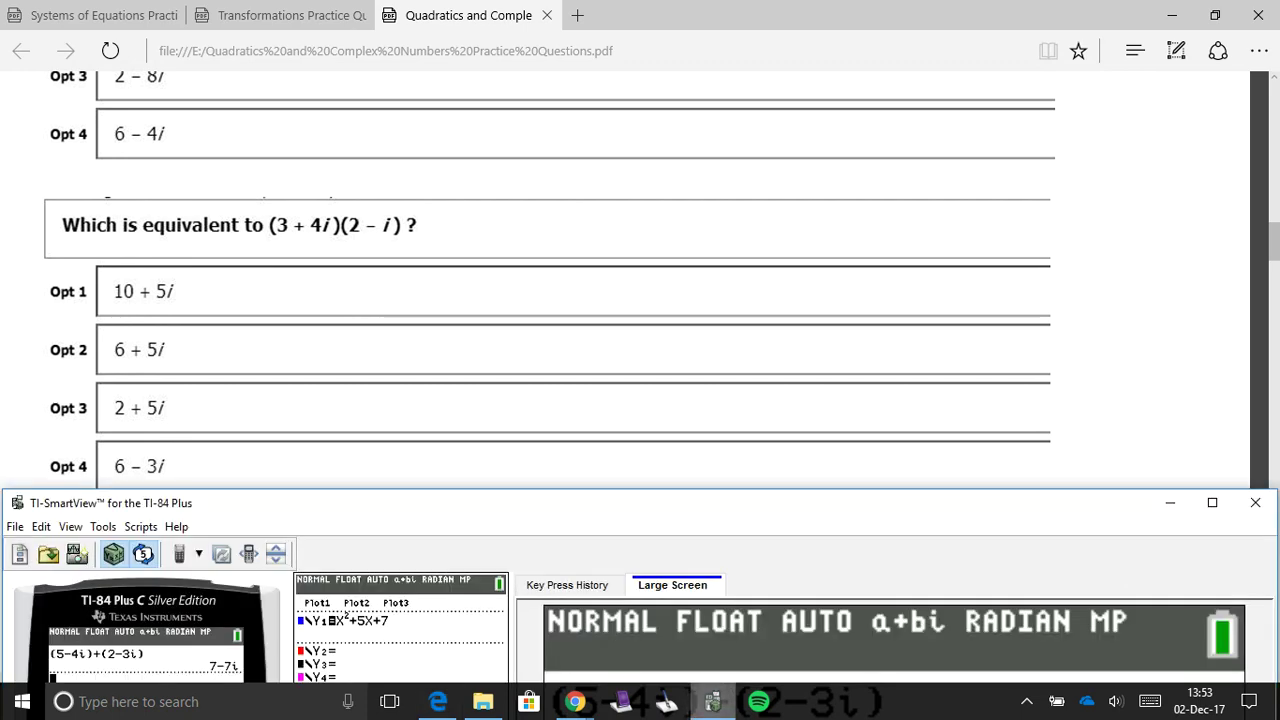
left_click_drag(520, 503, 560, 20)
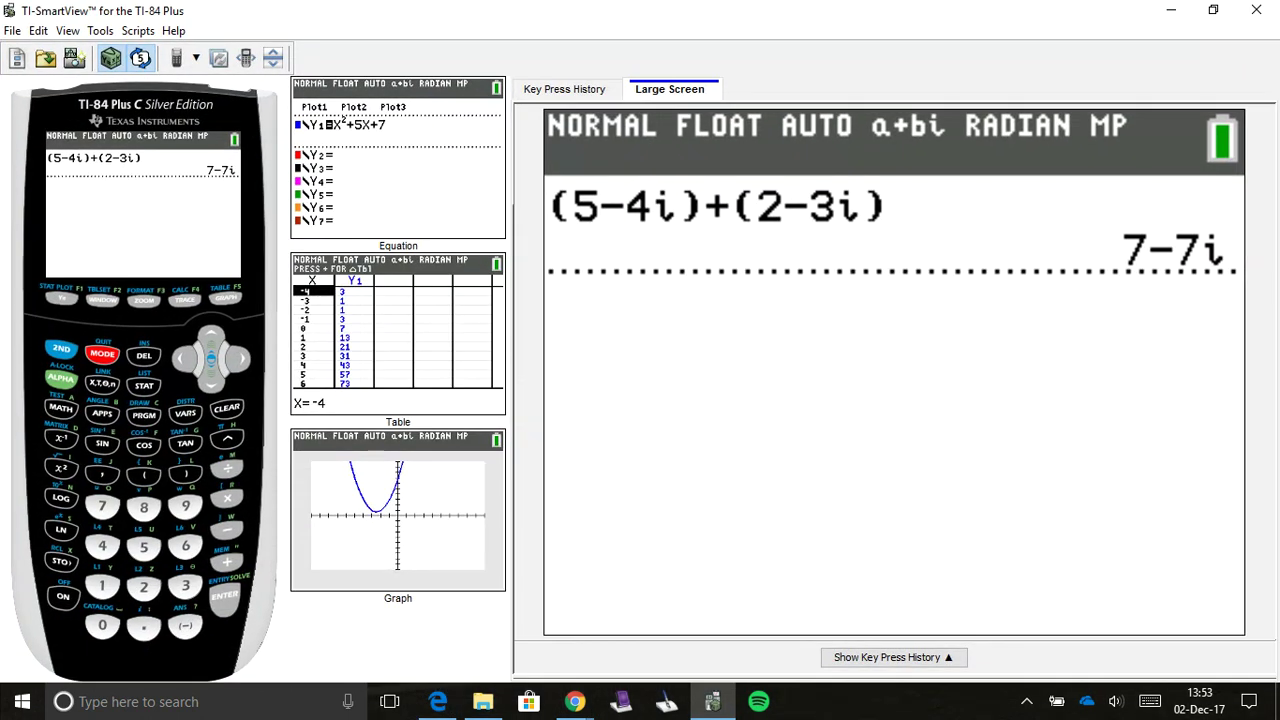
type("(3")
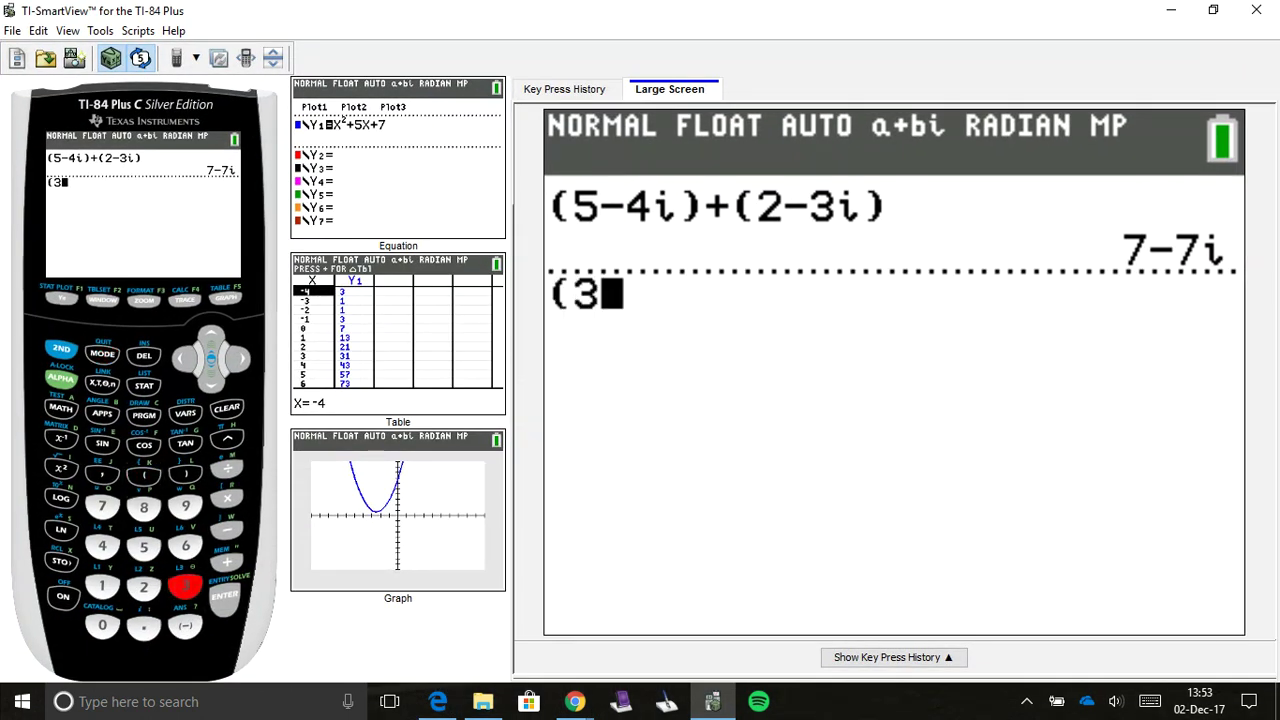
type("+4")
key("shift")
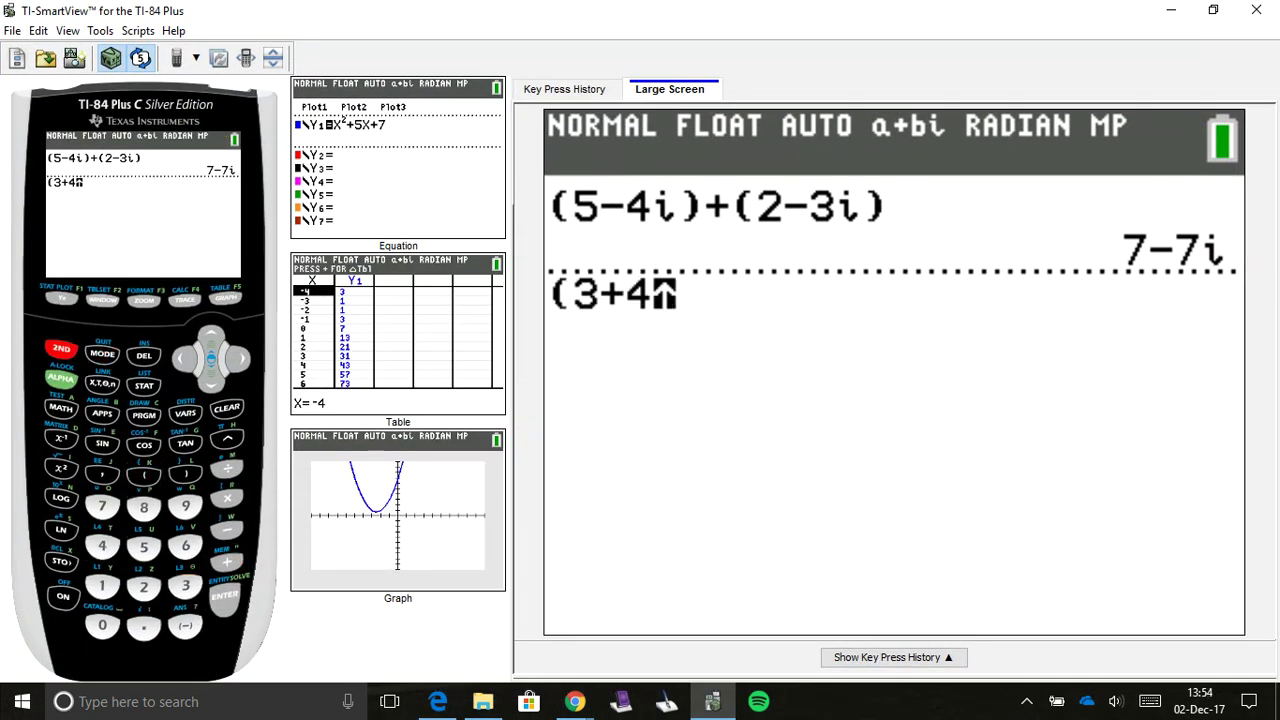
key("period")
type(")(")
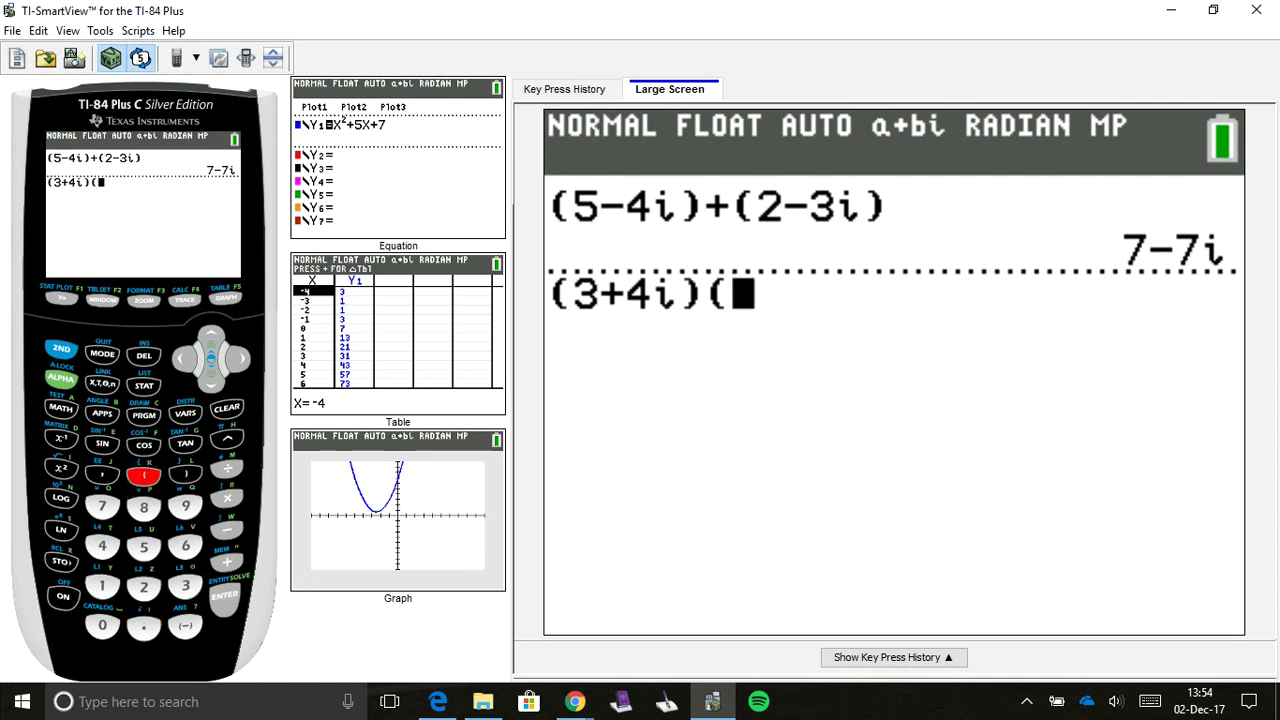
Step: Finish the entry as (3+4i)(2−1), evaluate it to 3+4i, and scroll the PDF onward
key("alt+Tab")
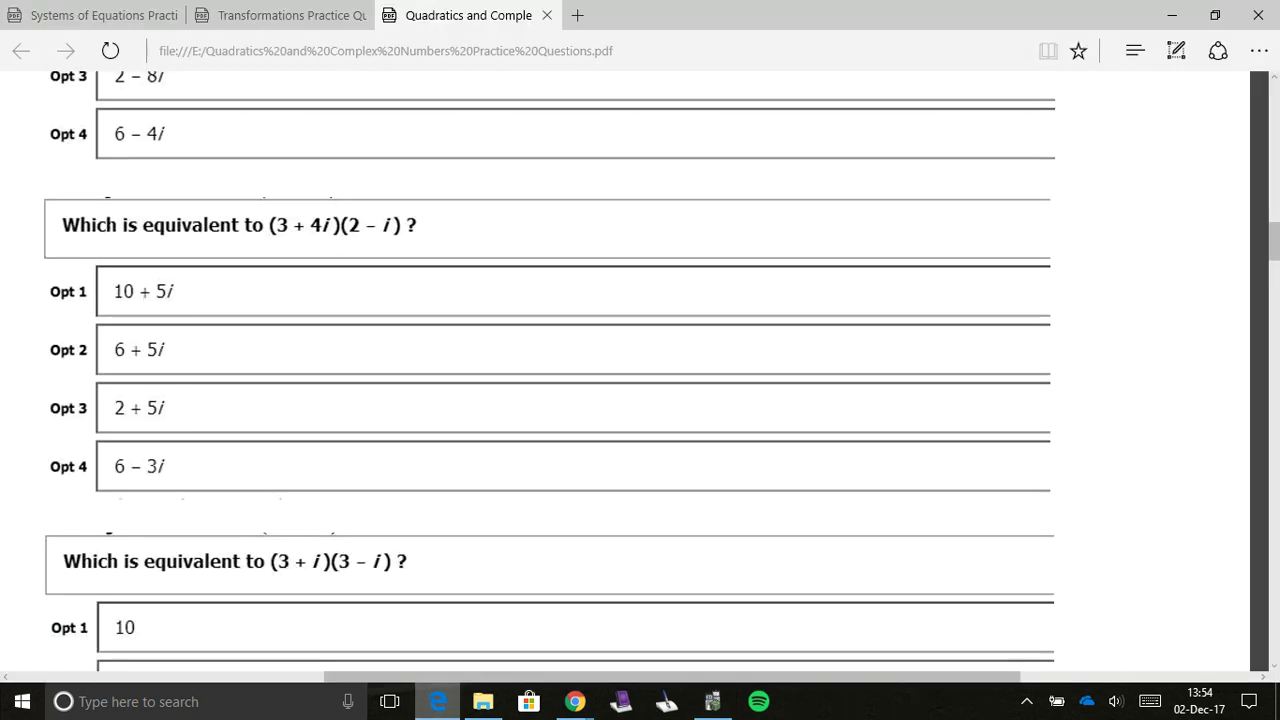
key("alt+Tab")
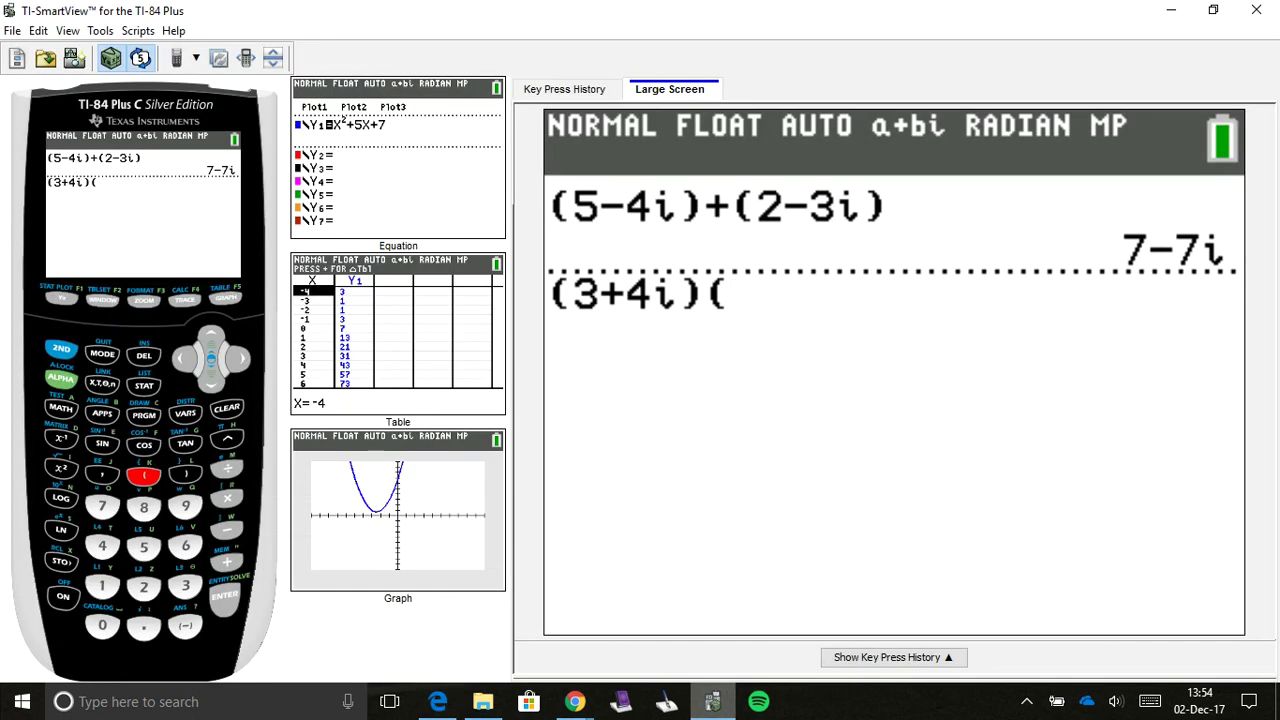
type("2")
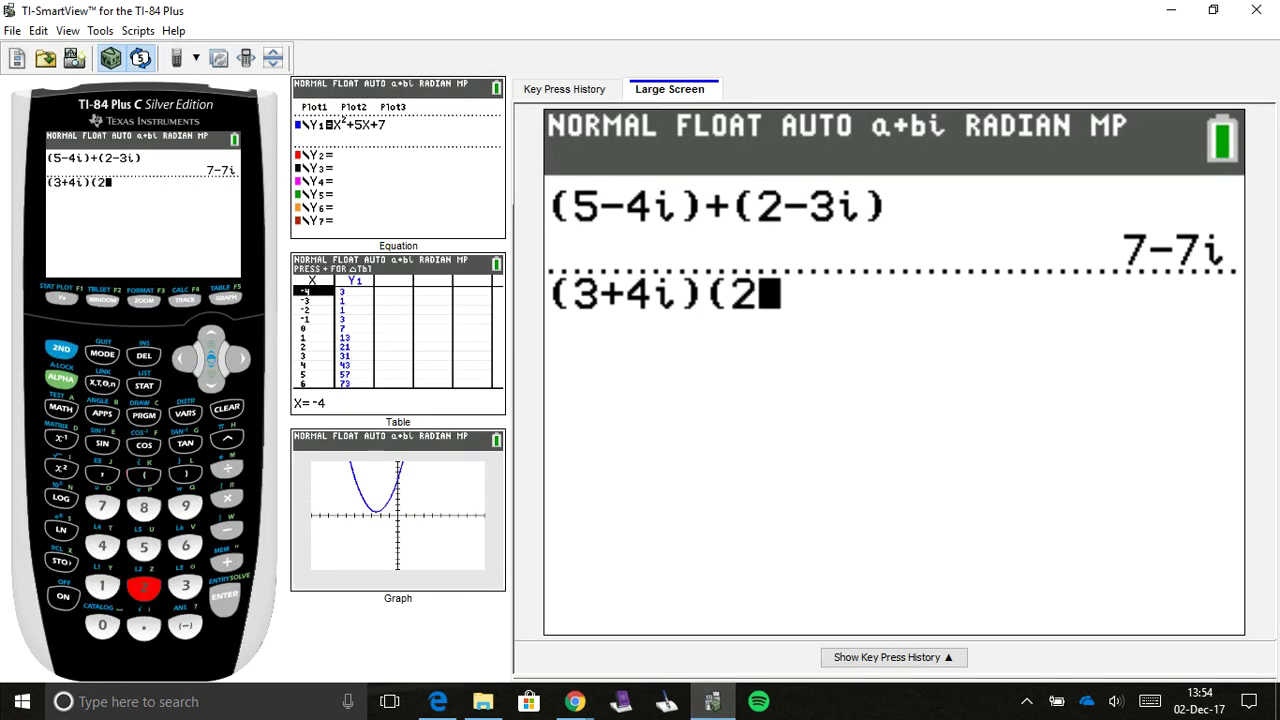
type("-1)")
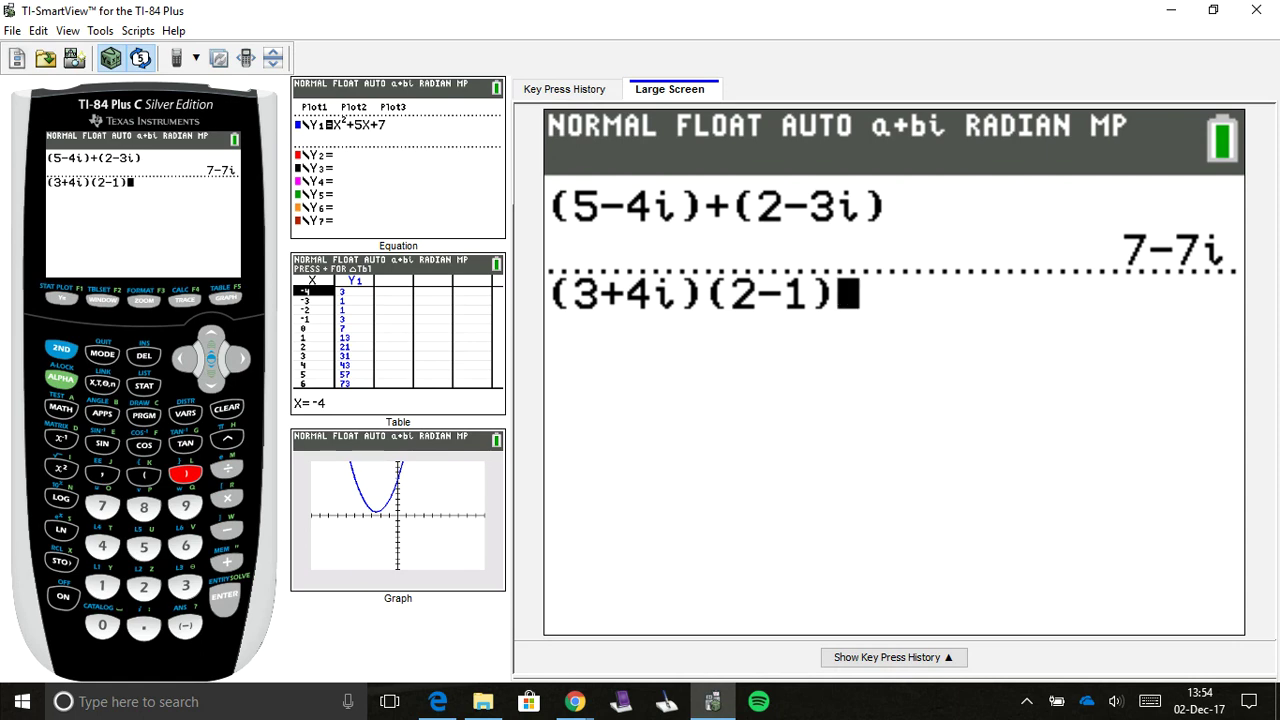
key("Return")
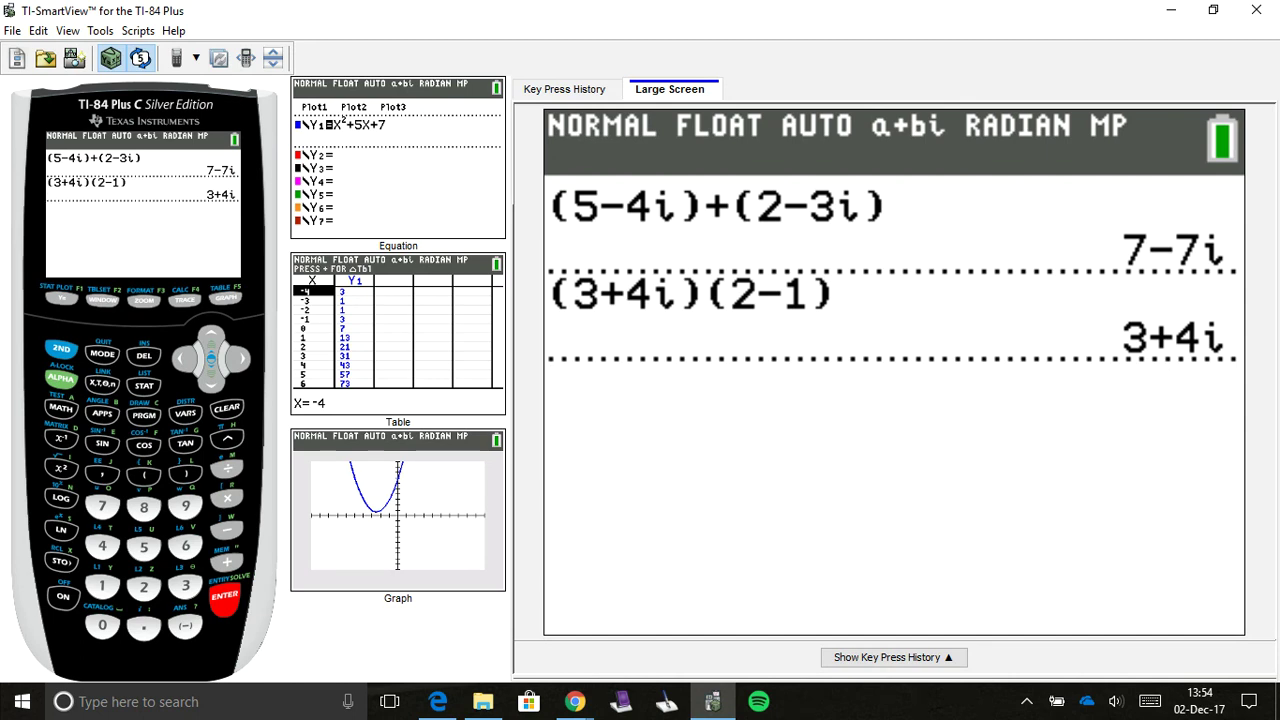
key("alt+Tab")
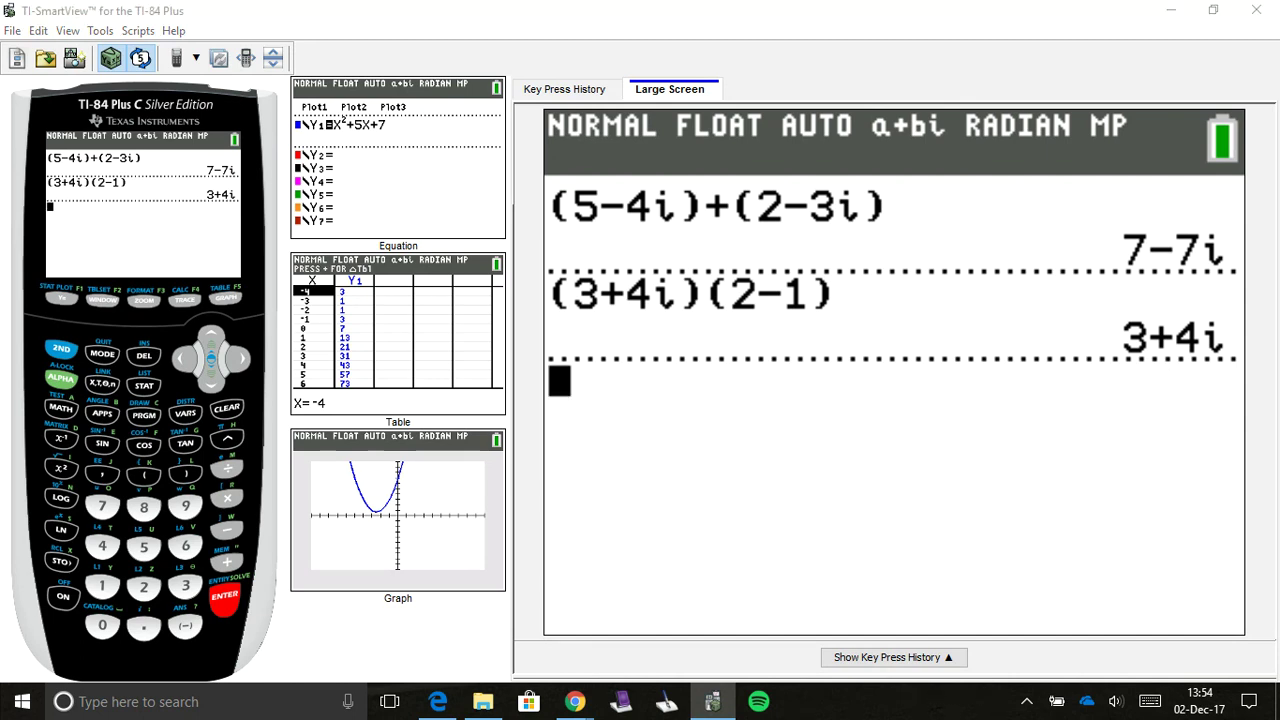
scroll(550, 380, "down", 10)
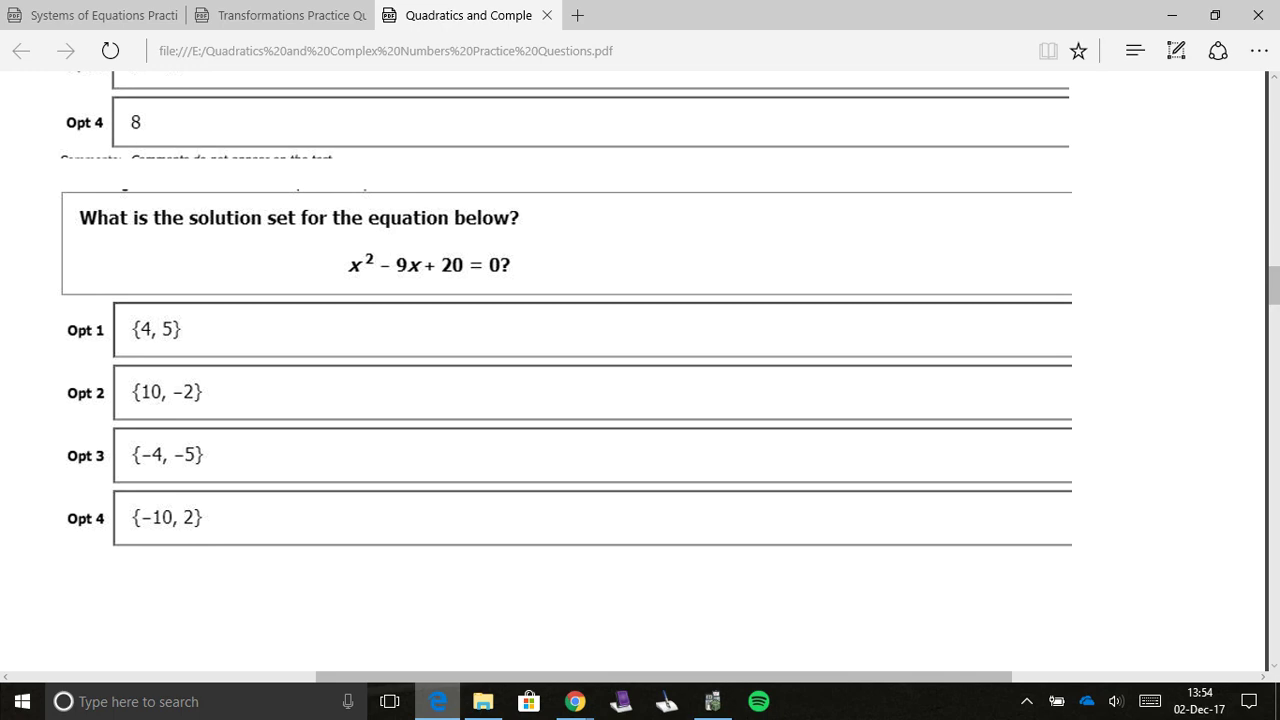
Step: Scroll the PDF to the (4 + 3i)/(3 − 2i) question showing options 1–4, then return to the calculator
scroll(750, 380, "down", 15)
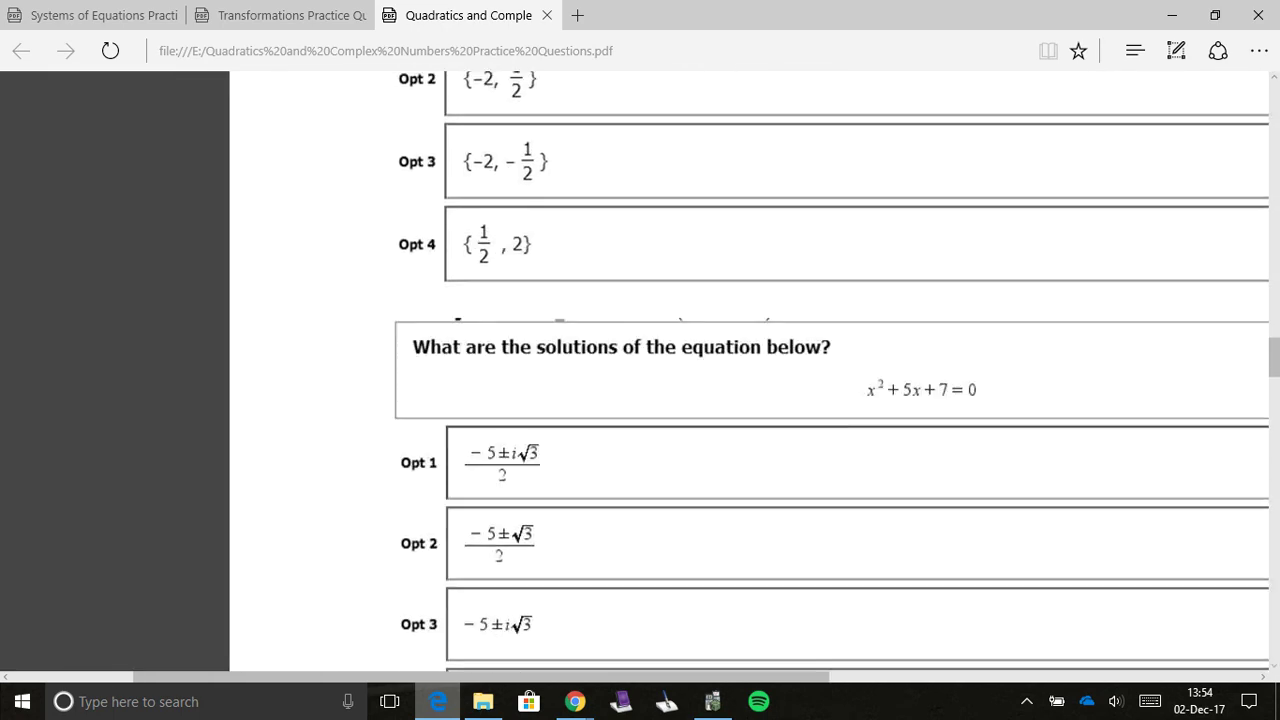
scroll(750, 400, "down", 6)
scroll(750, 400, "right", 2)
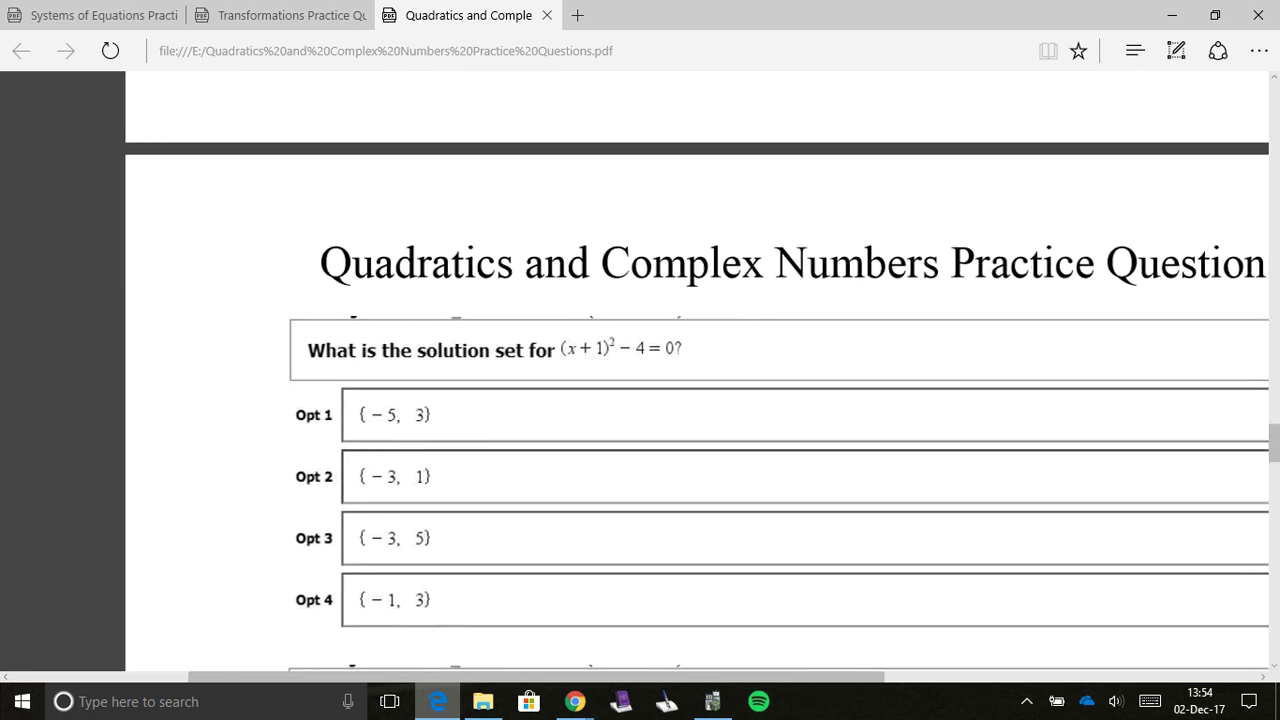
scroll(690, 380, "down", 7)
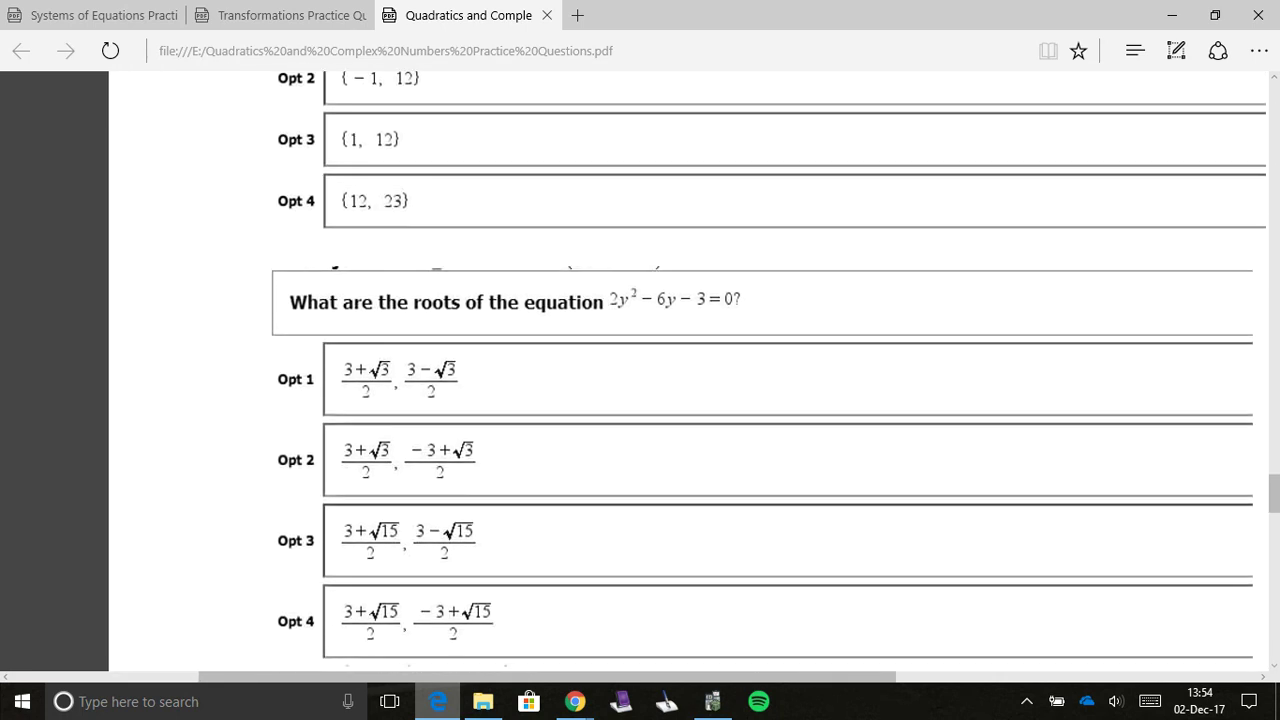
scroll(690, 380, "up", 1)
scroll(690, 380, "down", 6)
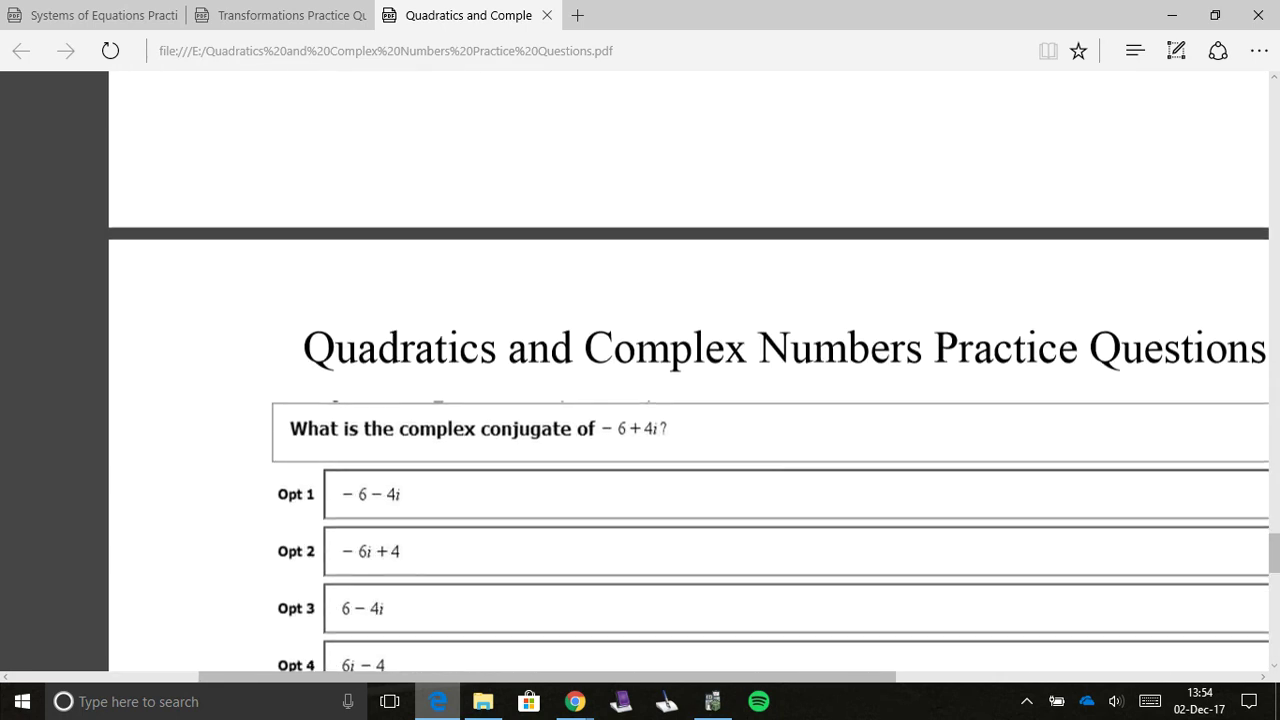
scroll(690, 380, "down", 2)
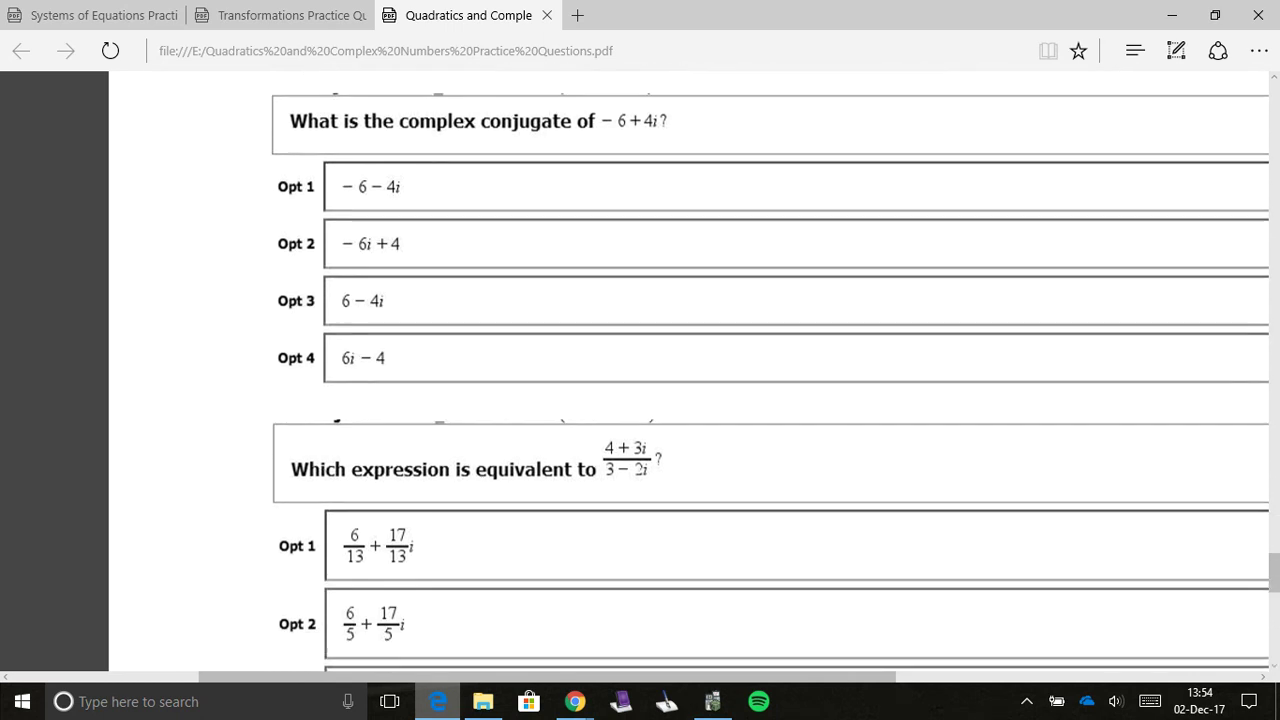
scroll(690, 380, "up", 3)
scroll(690, 380, "down", 2)
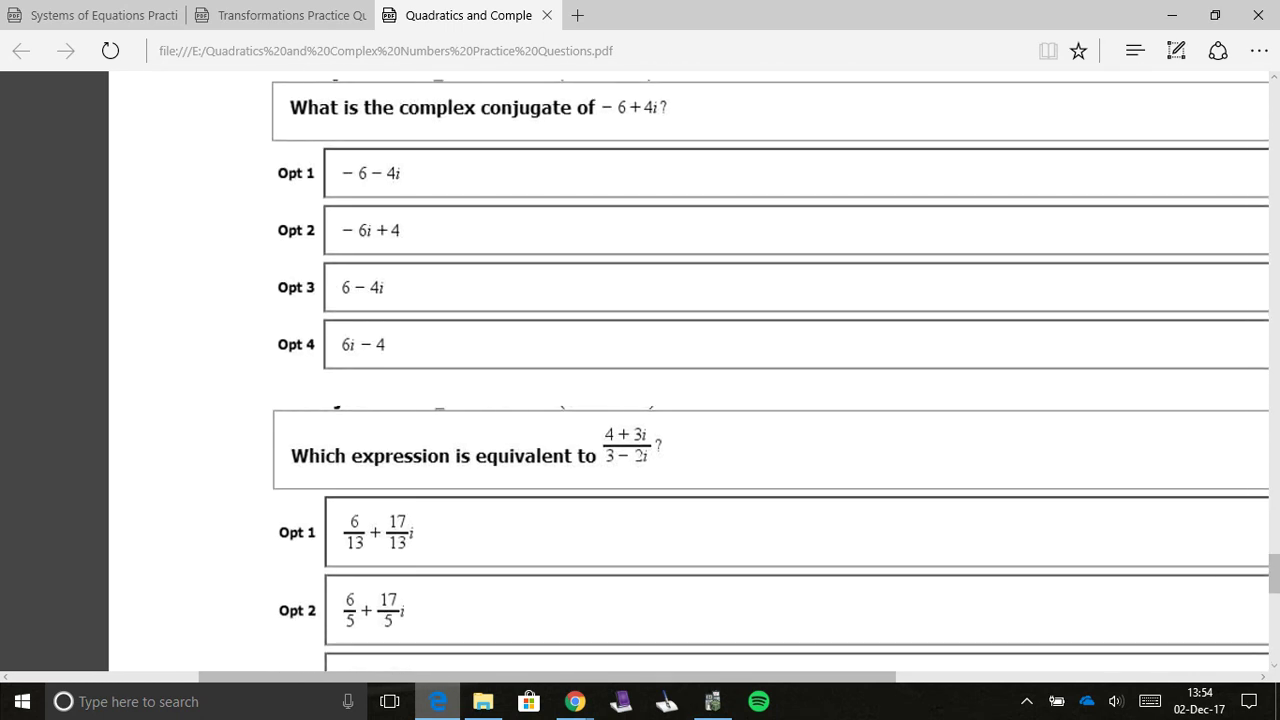
scroll(690, 380, "right", 3)
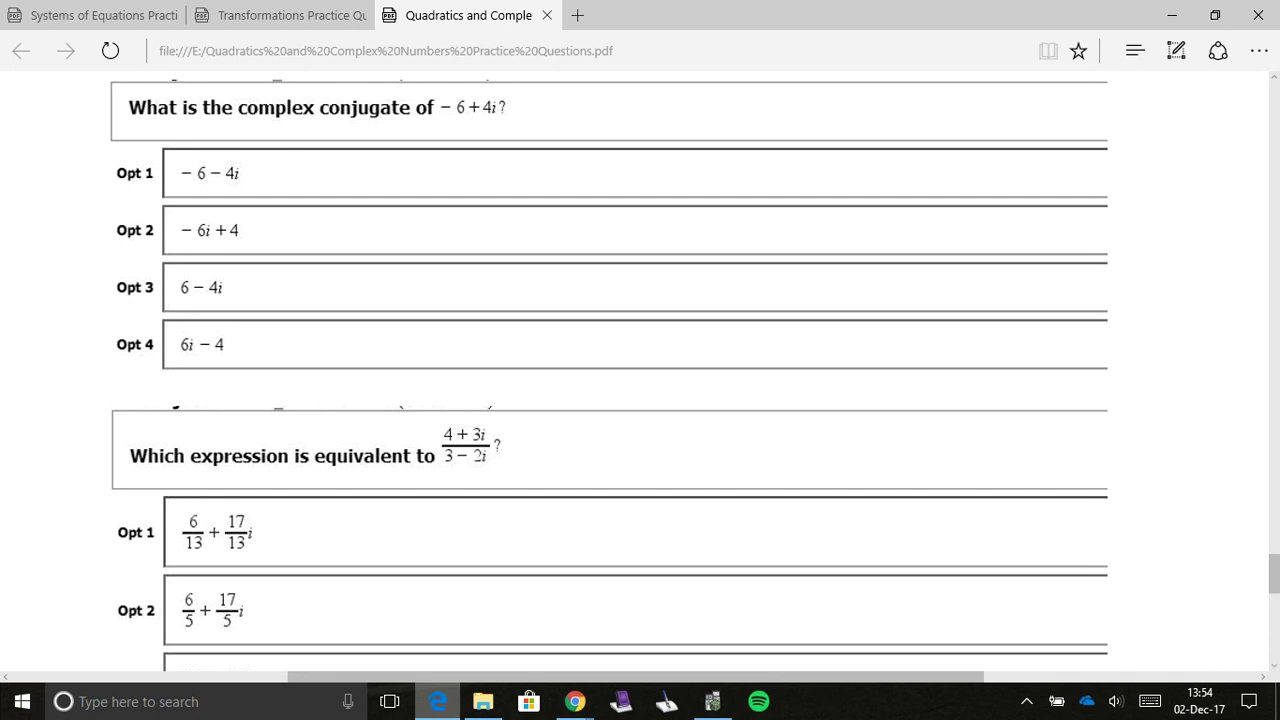
scroll(590, 400, "down", 3)
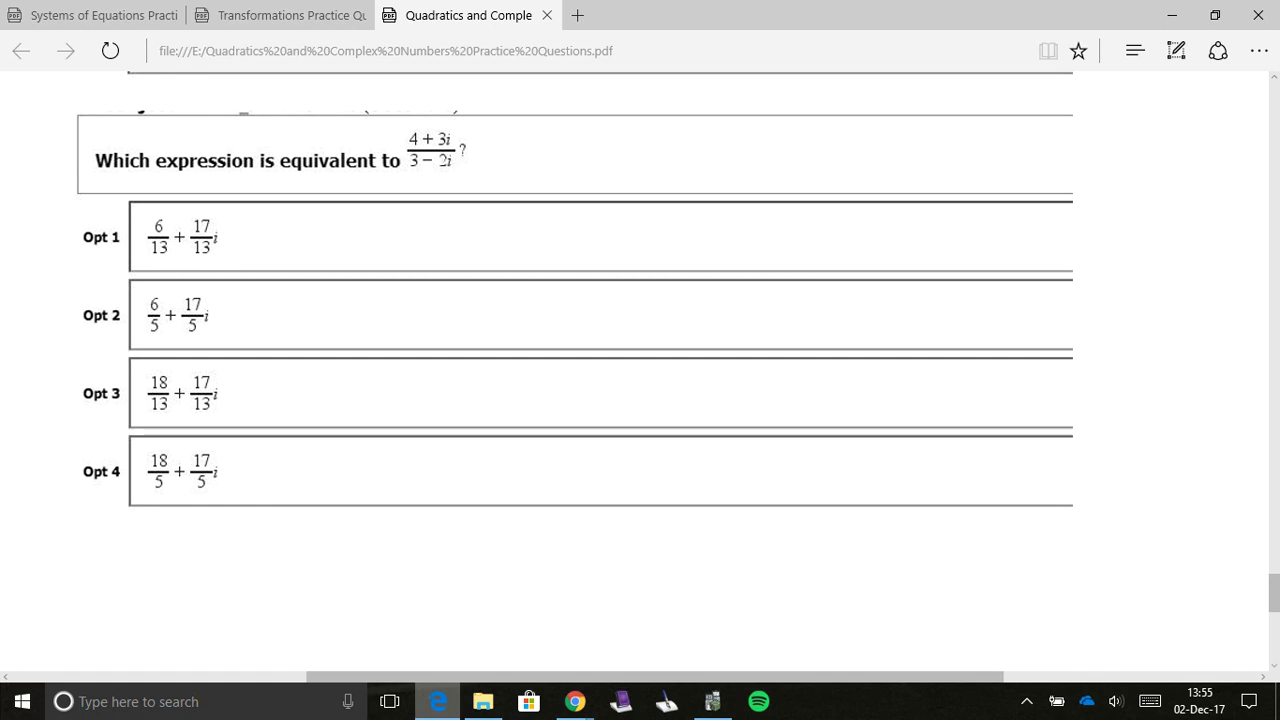
key("alt+Tab")
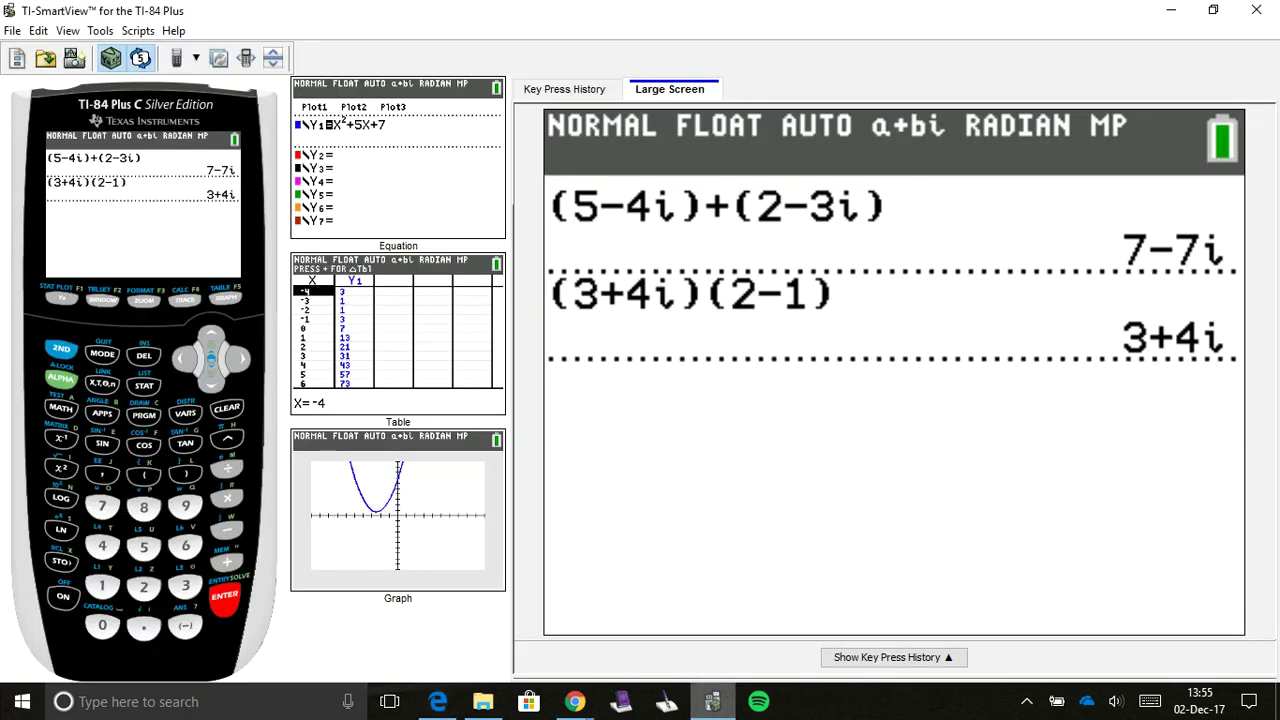
Step: Exit the mode settings to the home screen and start the entry with an opening parenthesis
left_click(102, 354)
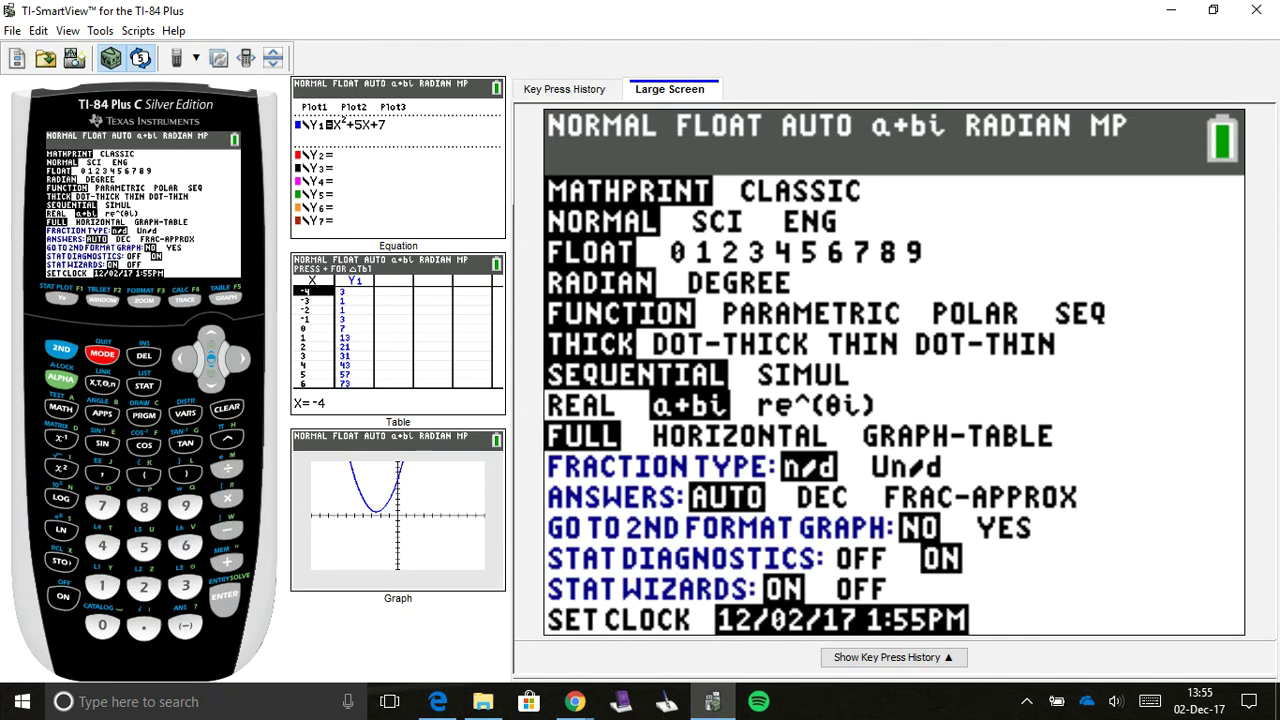
left_click(60, 348)
left_click(102, 354)
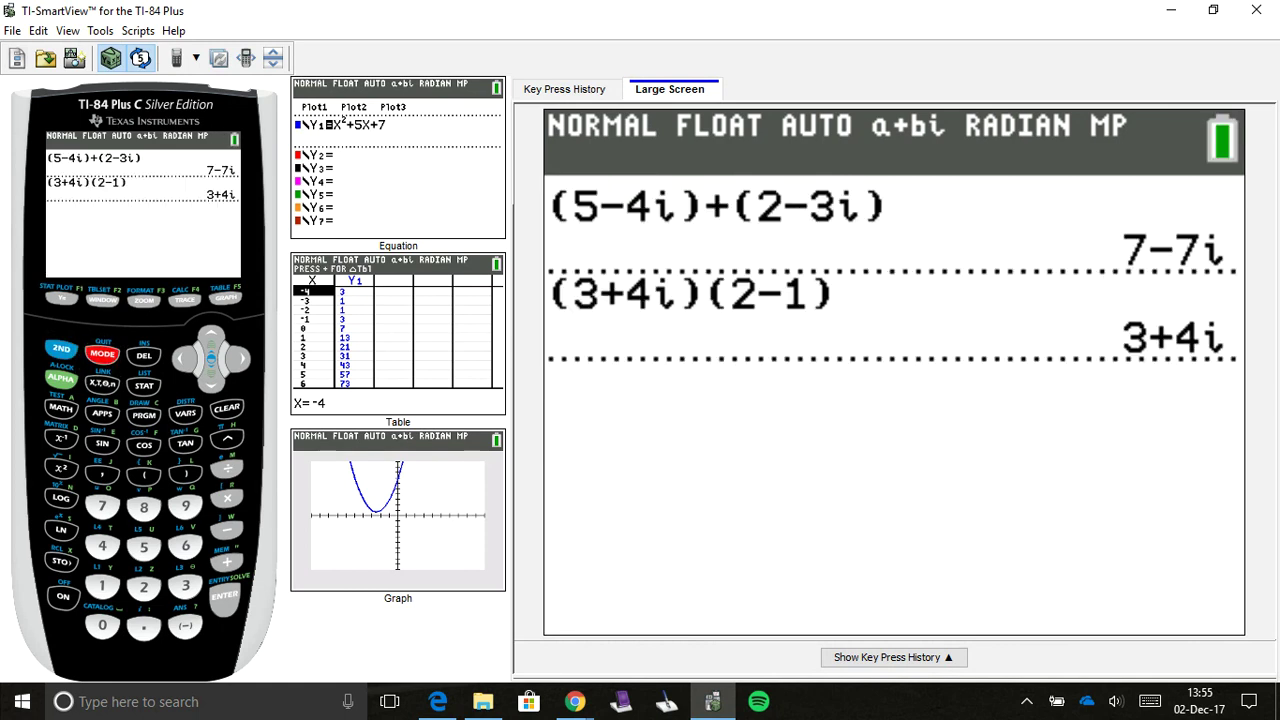
type("(")
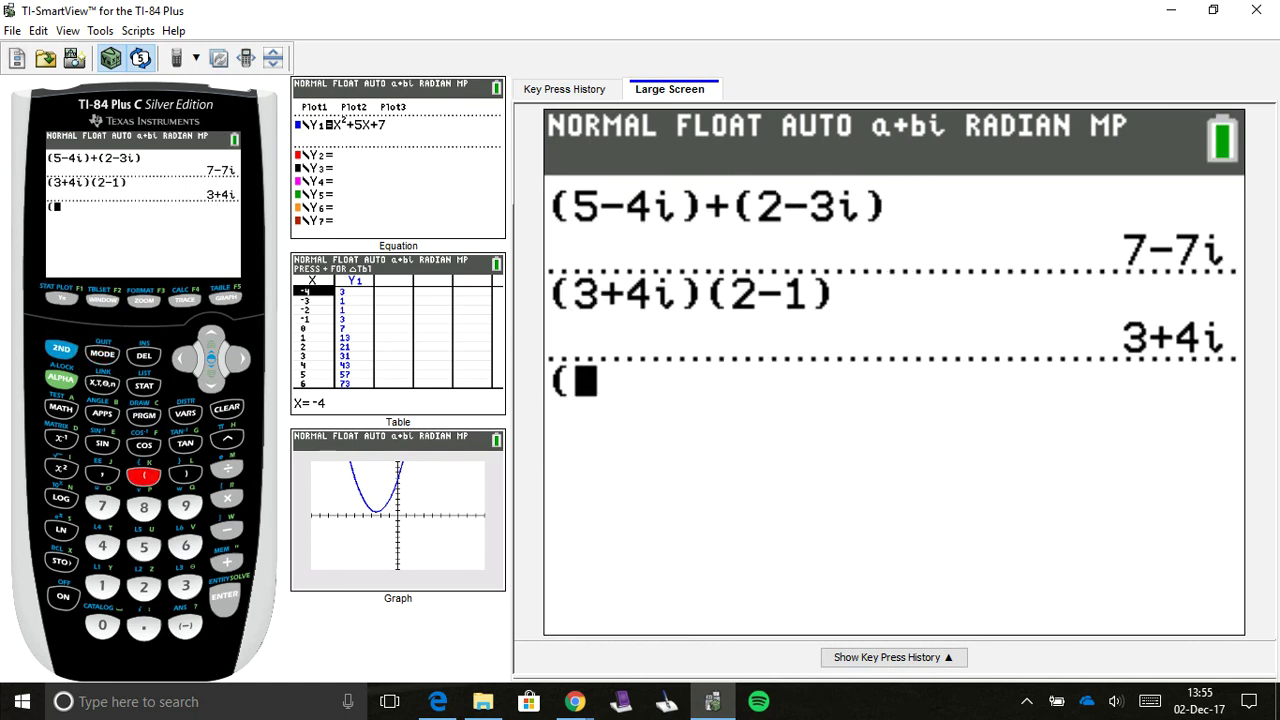
key("super+Down")
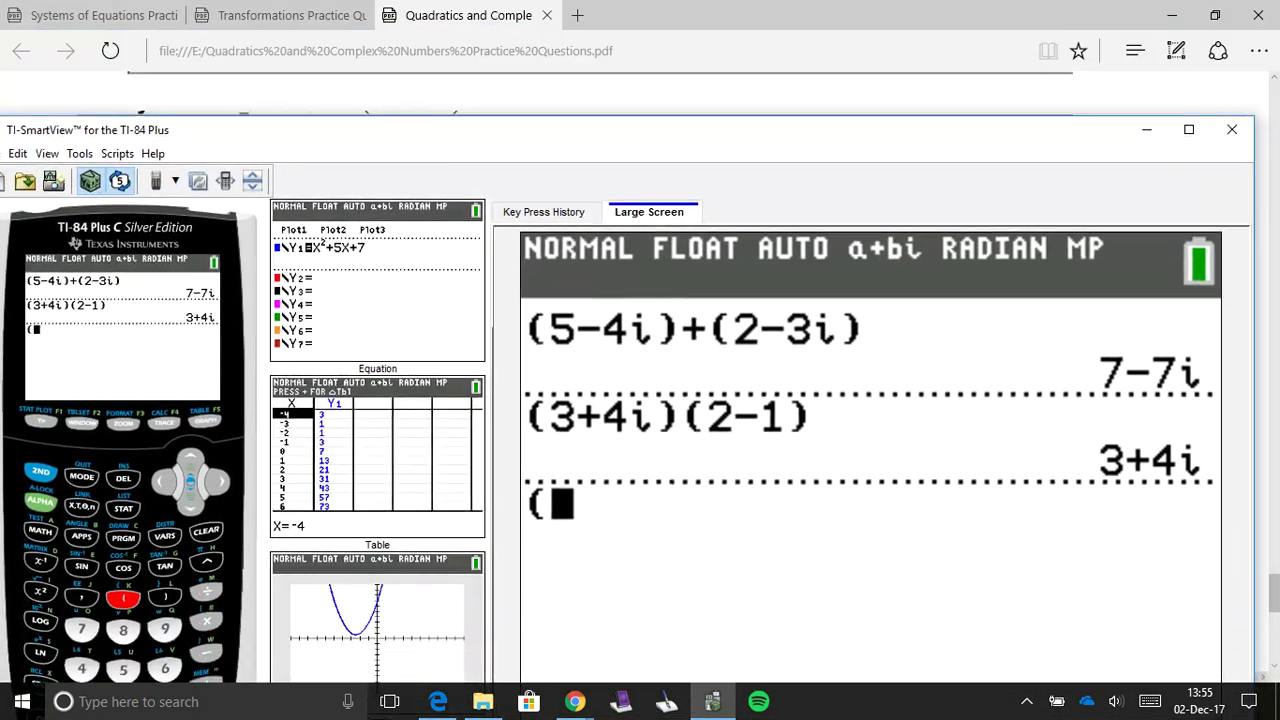
key("super+Up")
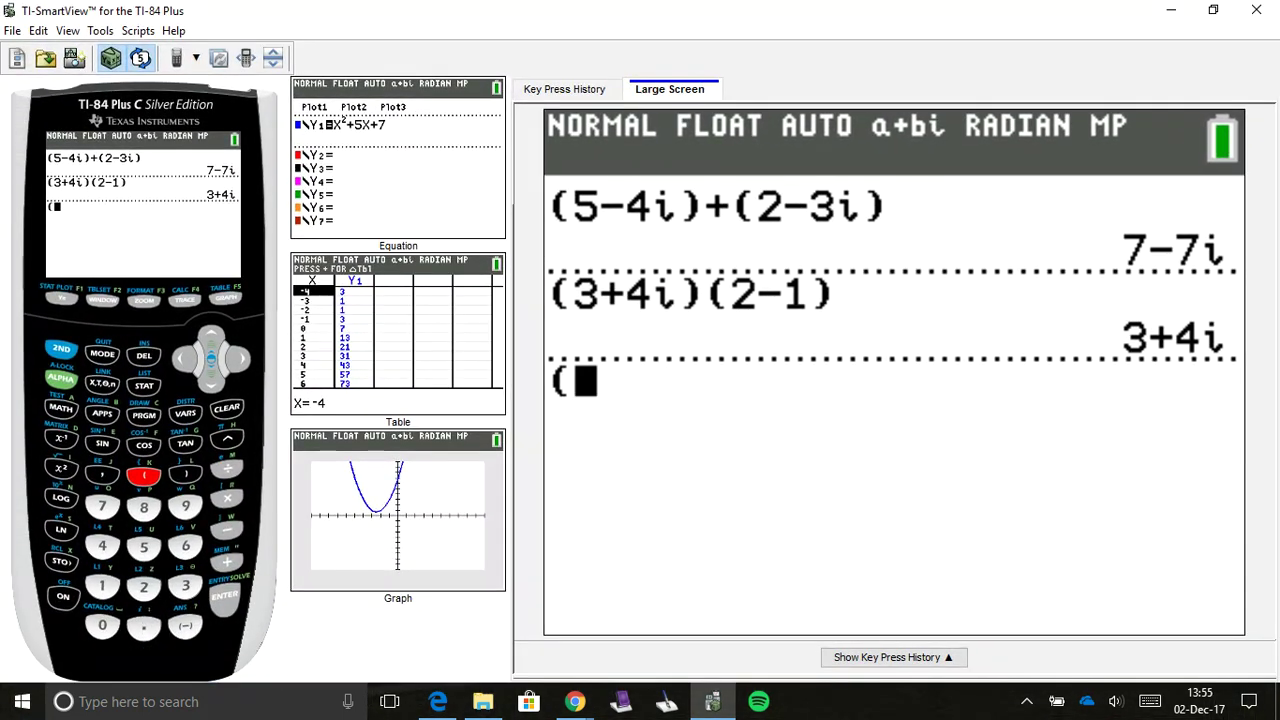
Step: Complete (4+3i)/(3−2i), checking the question in the PDF, and evaluate it
type("4")
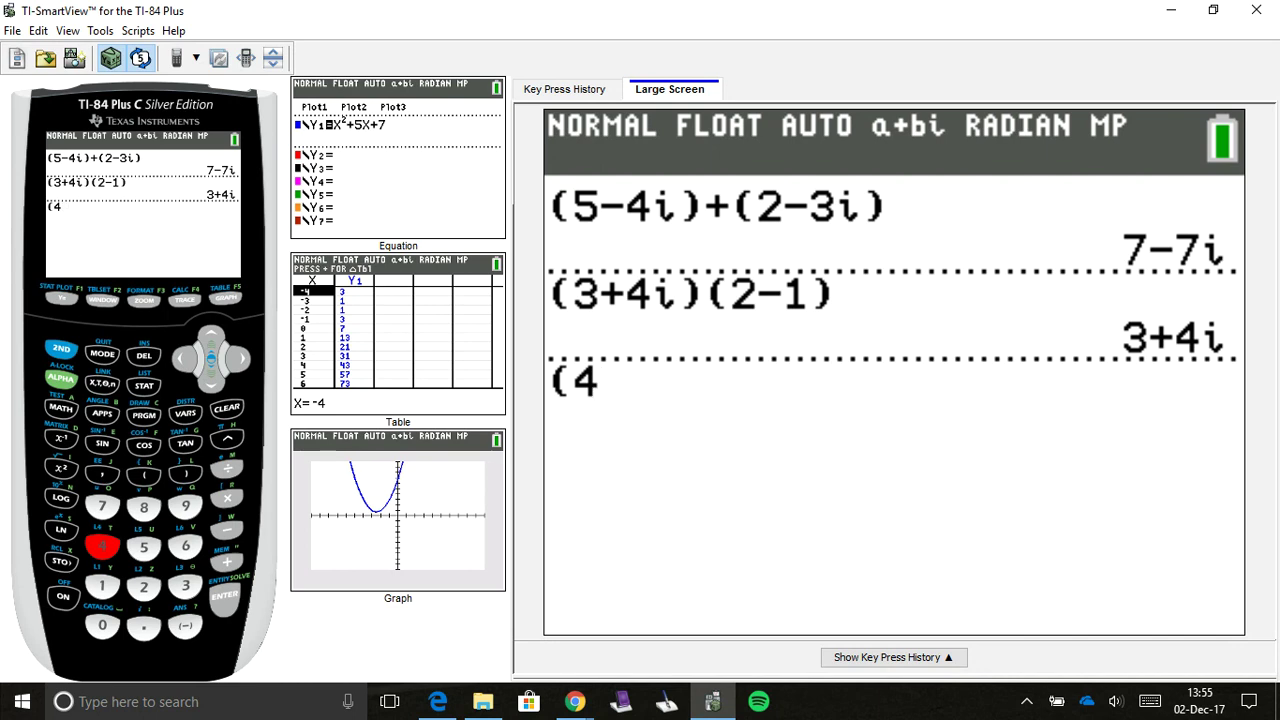
type("+3")
key("shift")
key("period")
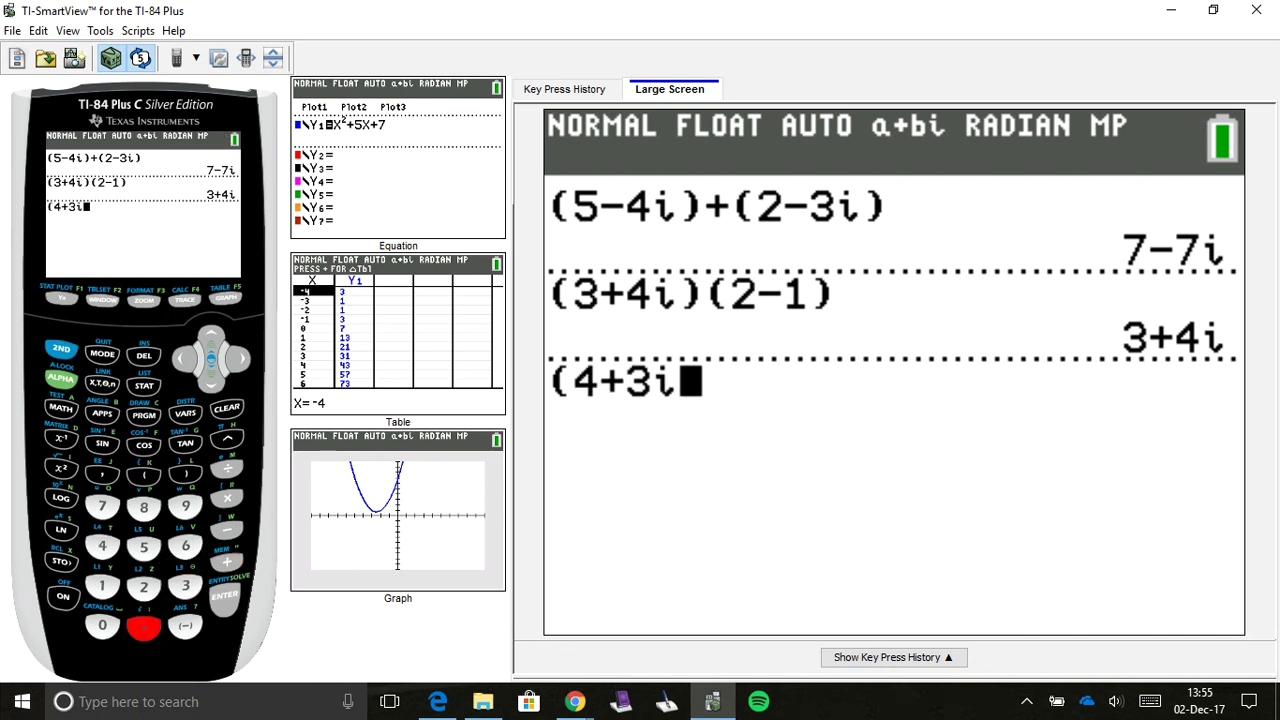
type(")/")
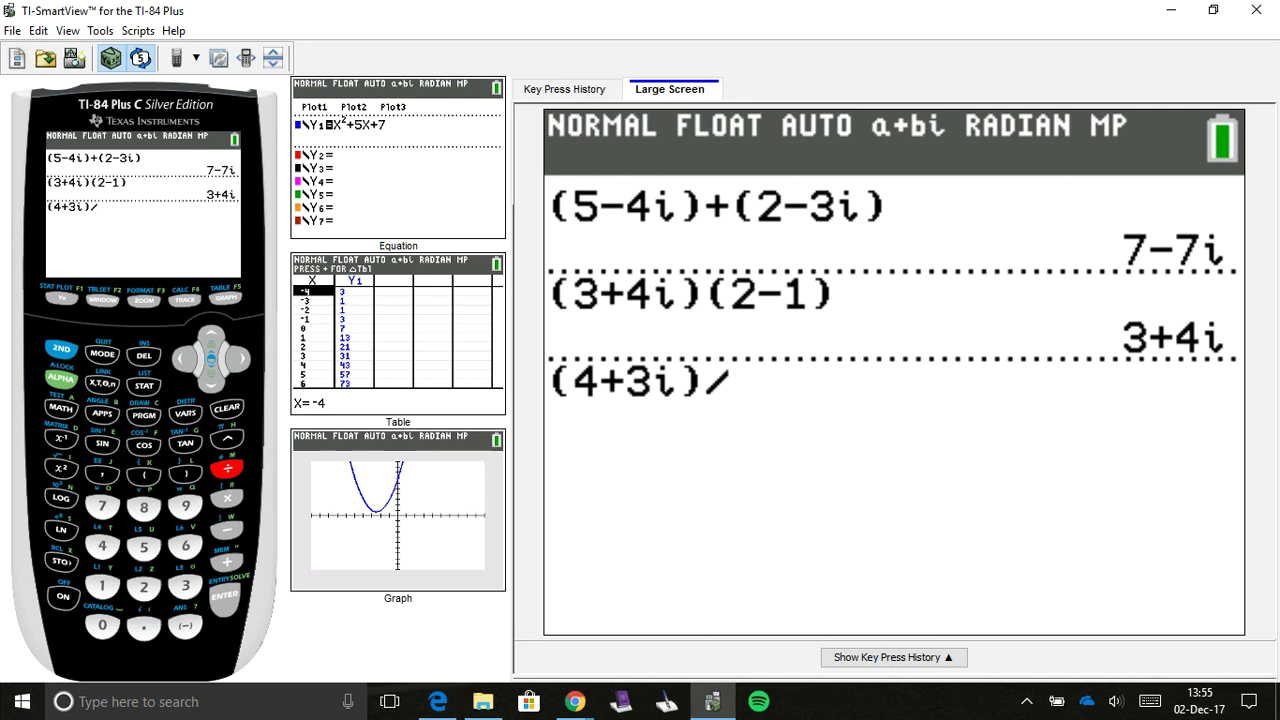
key("alt+Tab")
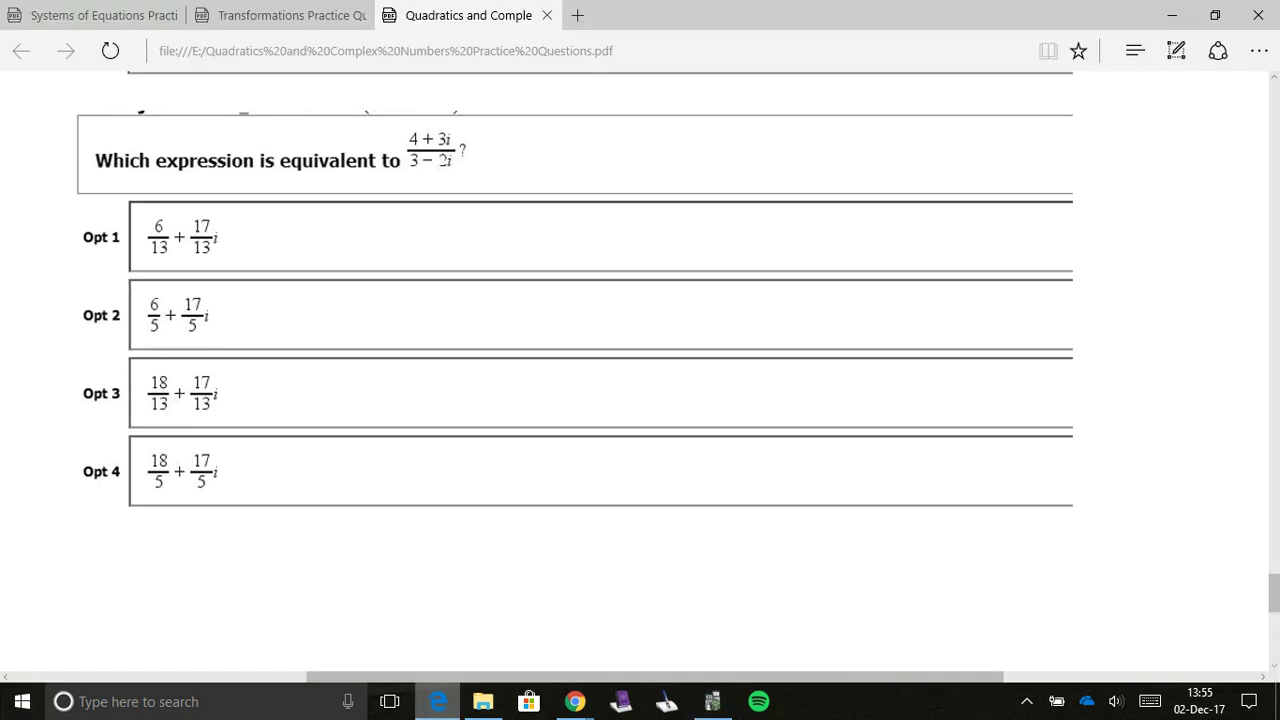
key("alt+Tab")
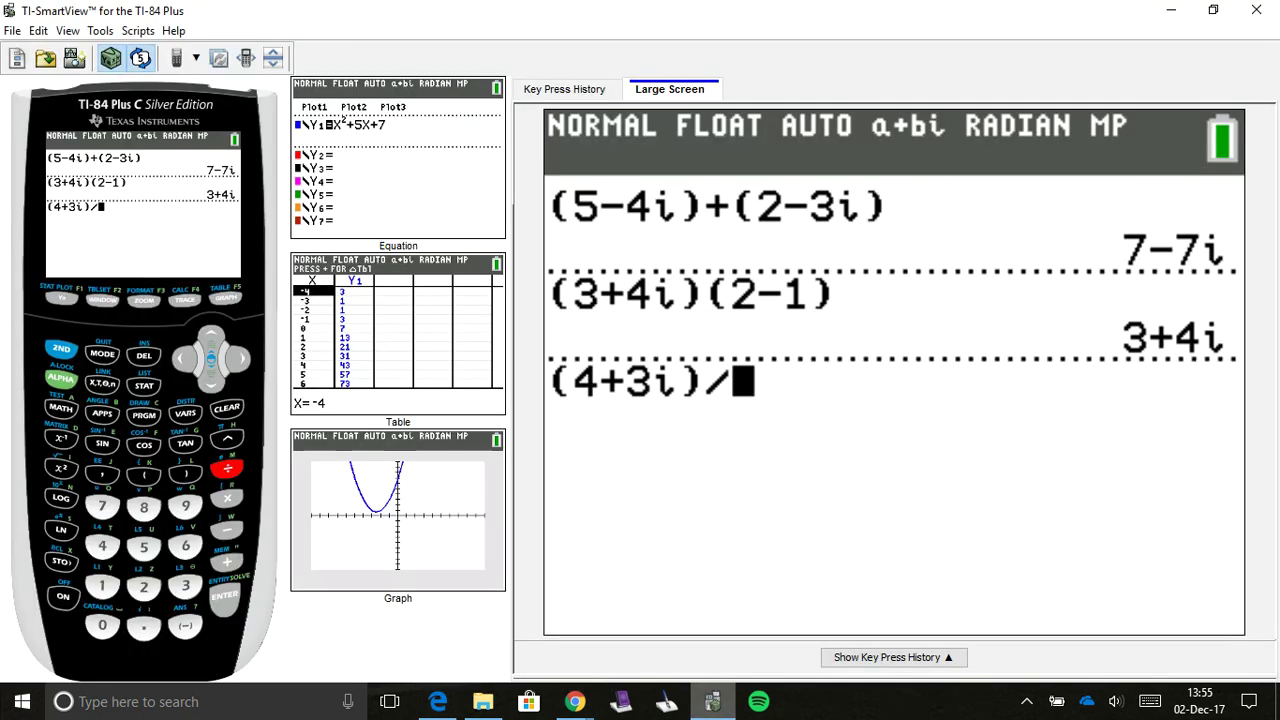
type("(3-2")
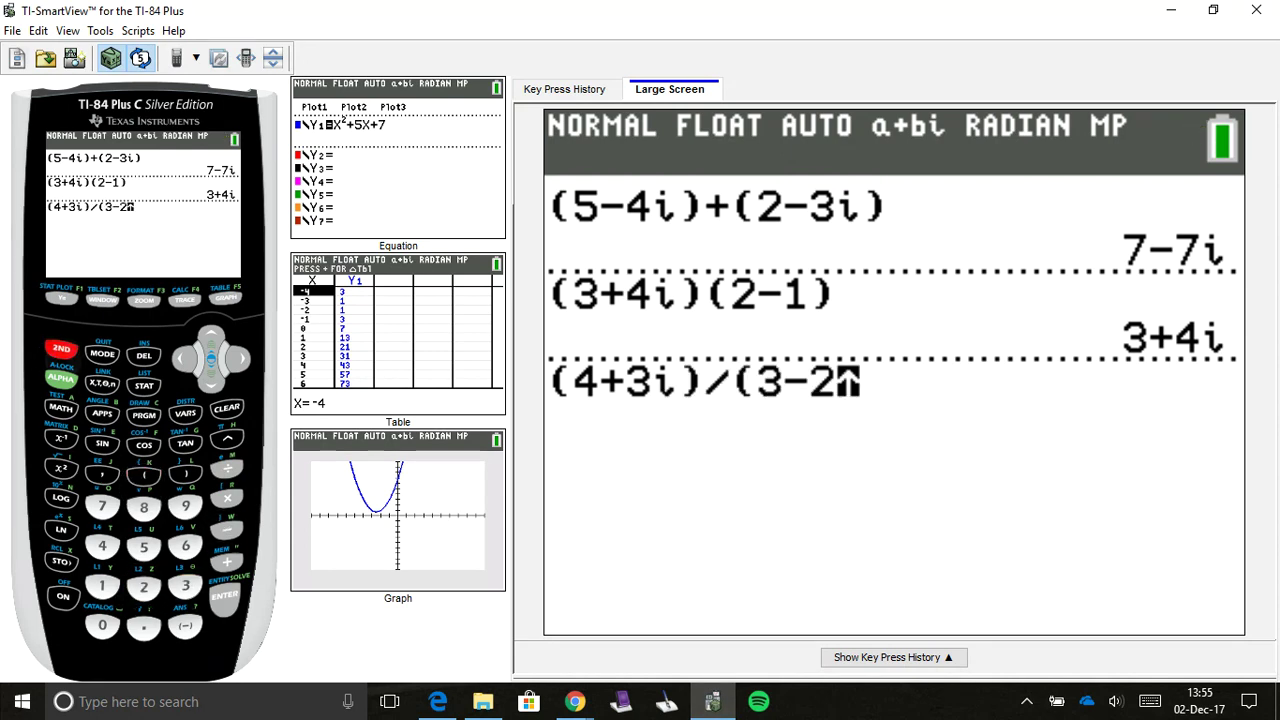
type("i")
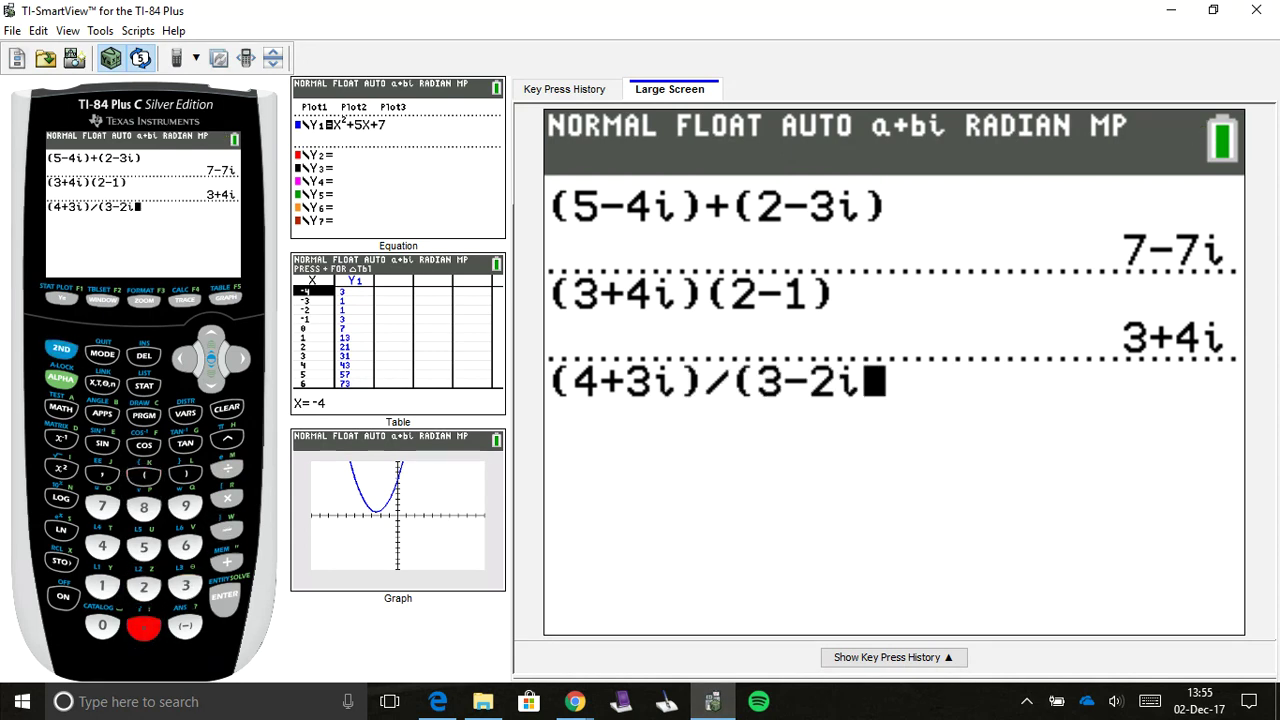
type(")")
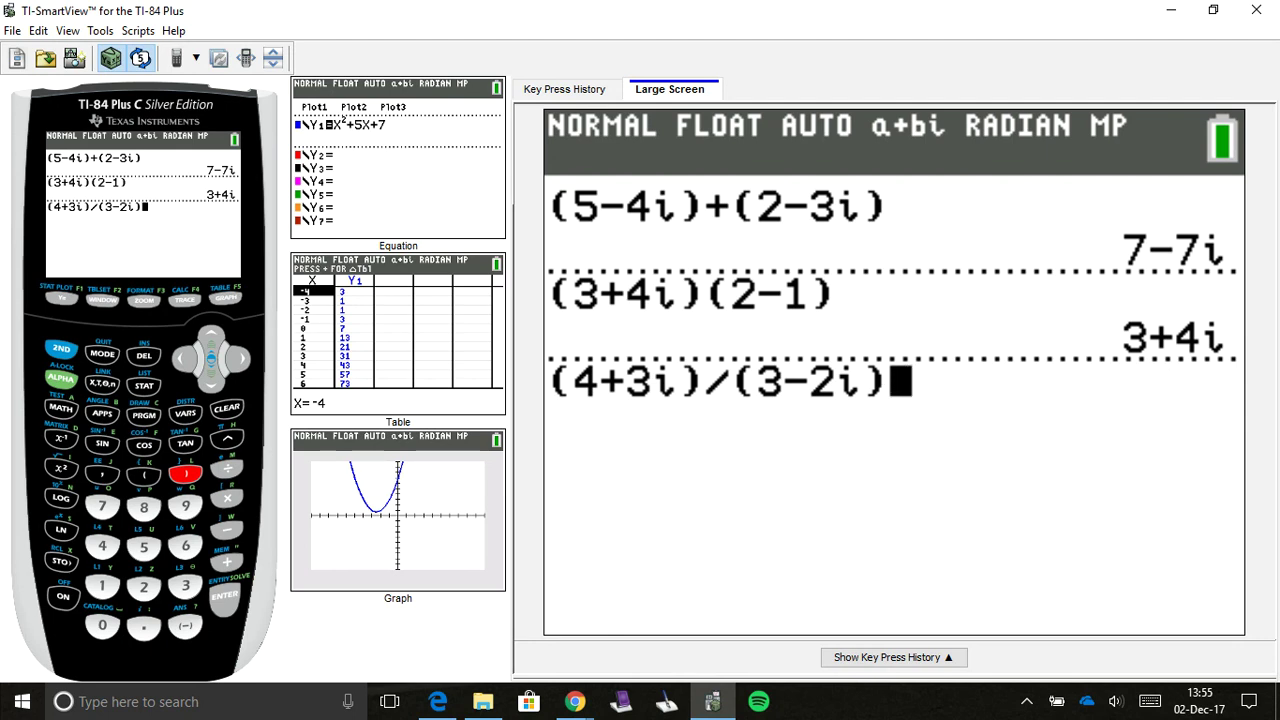
left_click(438, 701)
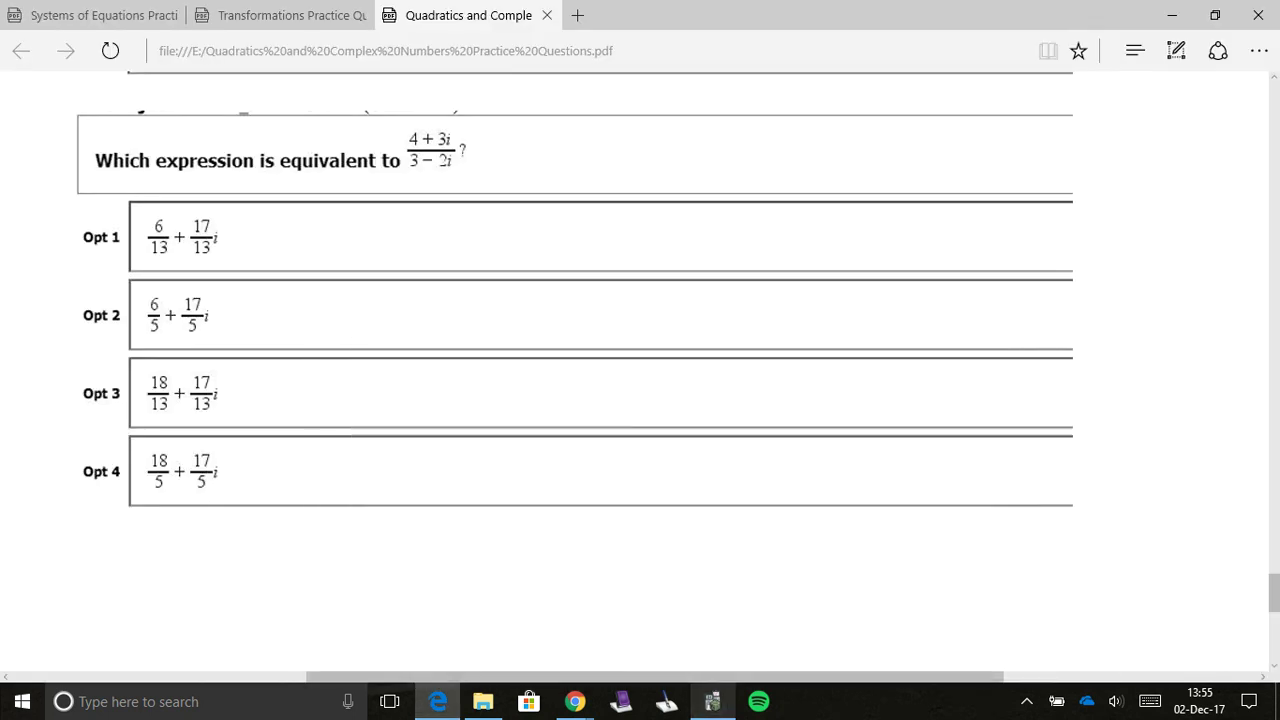
left_click(712, 701)
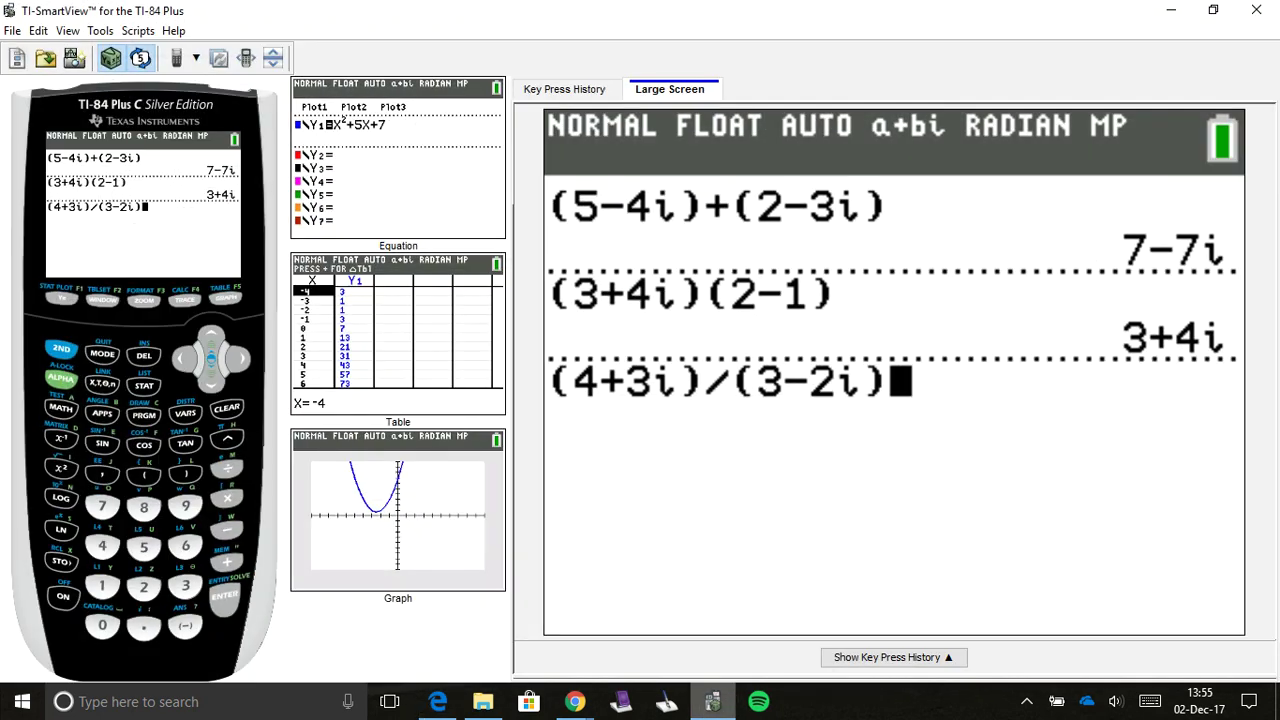
key("Return")
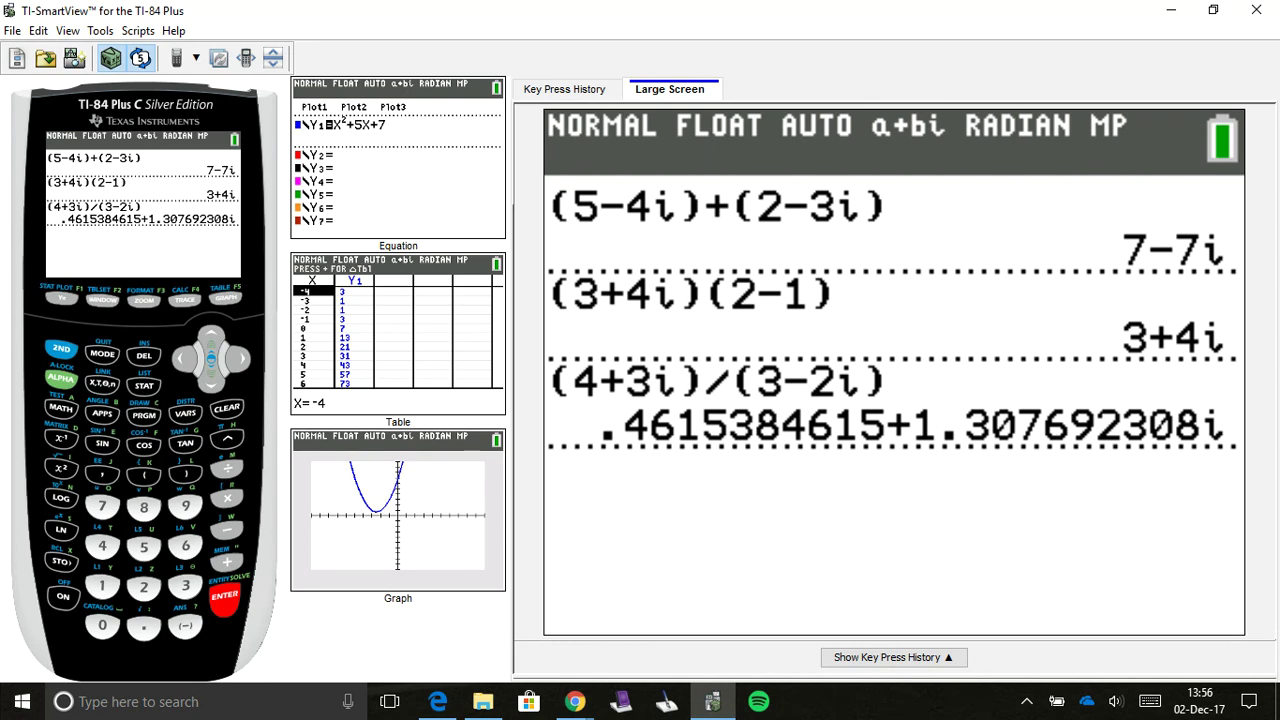
Step: Compare the result .4615384615+1.307692308i against the PDF's answer options
key("alt+Tab")
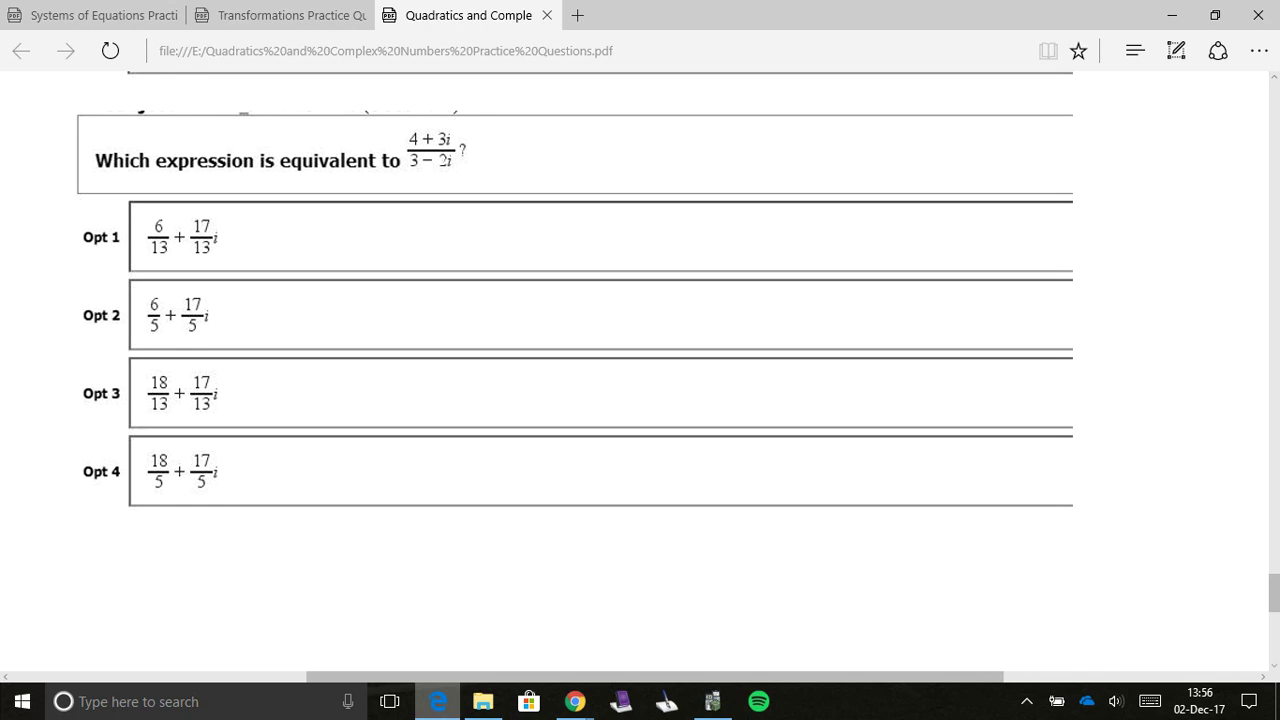
key("alt+Tab")
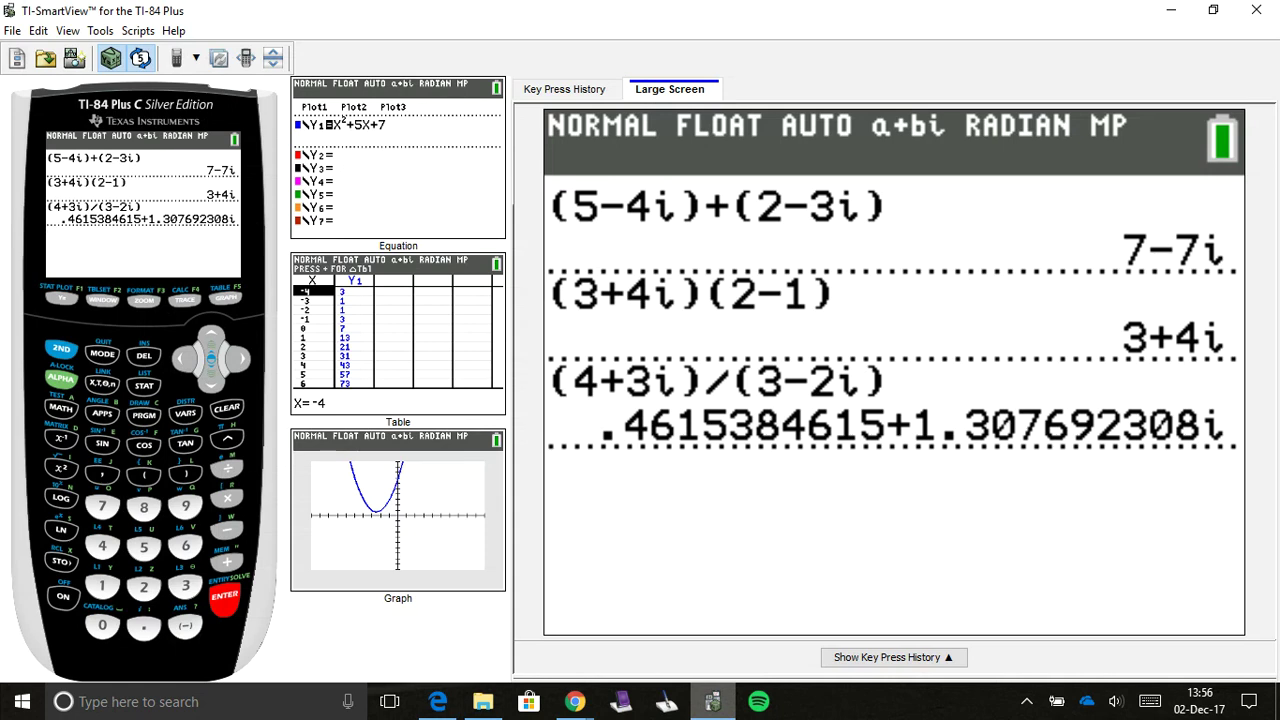
Step: Begin keying option 1 as (6/13), checking its terms in the PDF
key("alt+Tab")
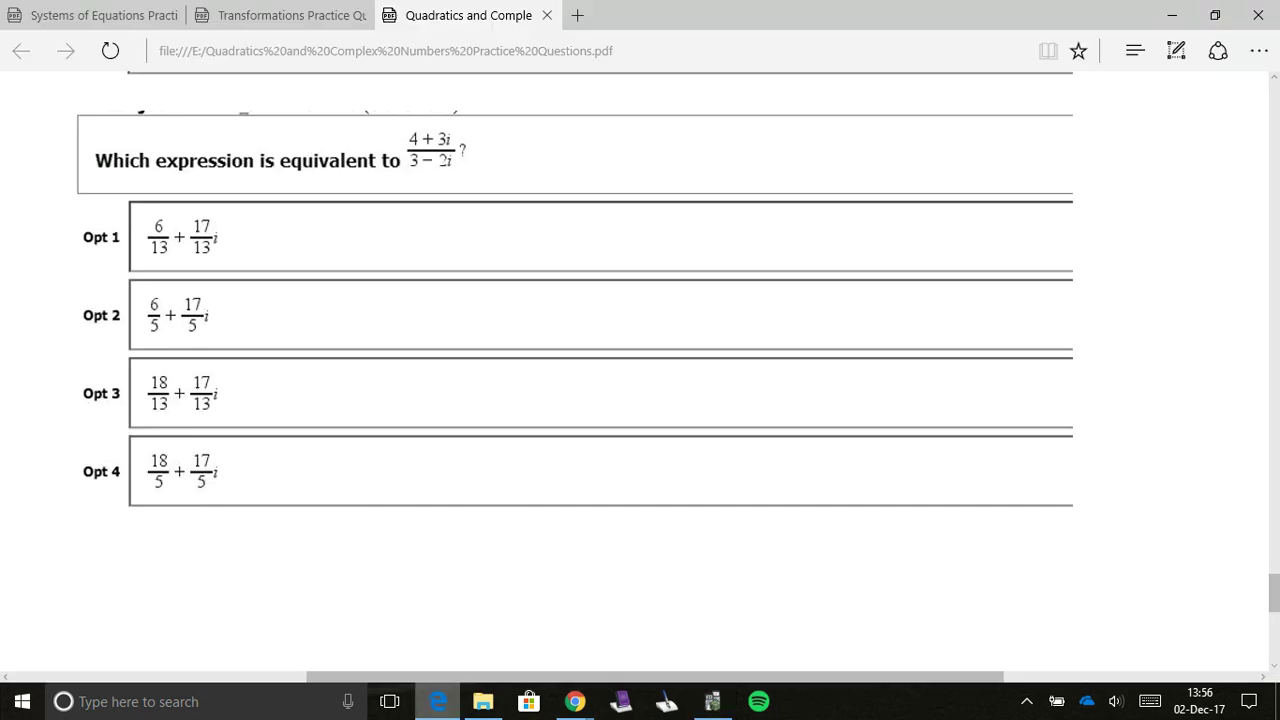
key("alt+Tab")
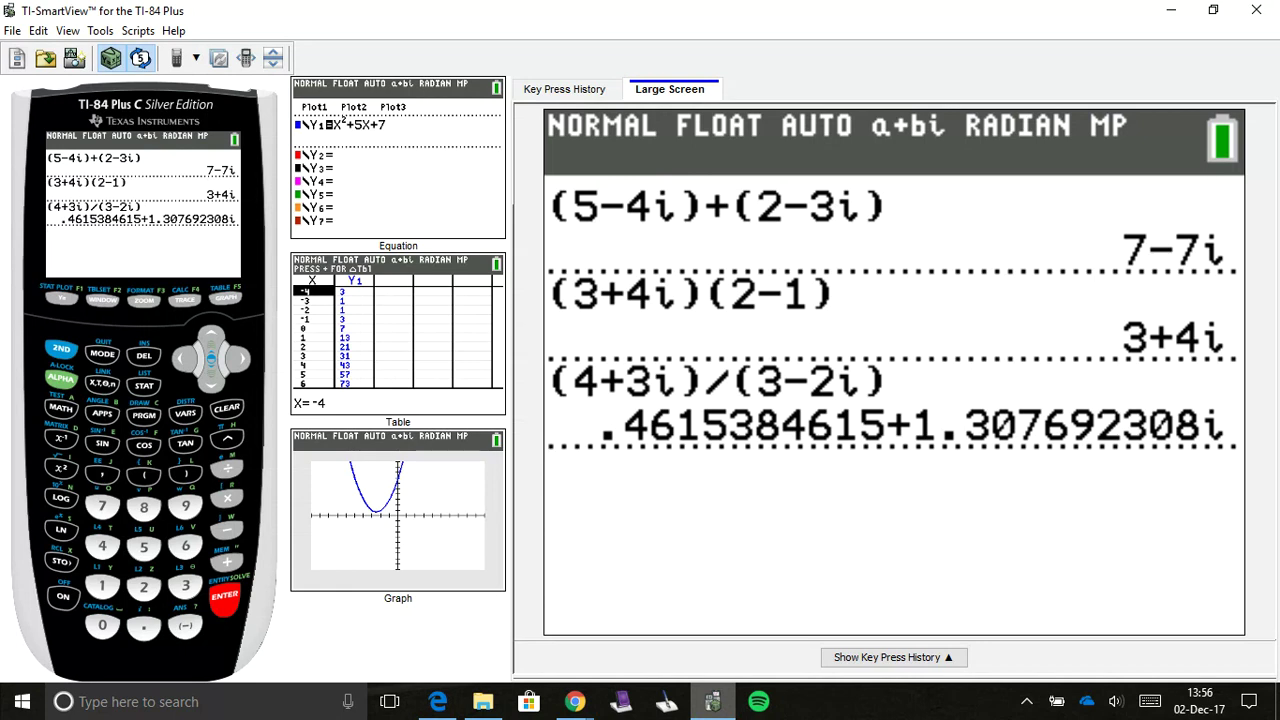
type("(")
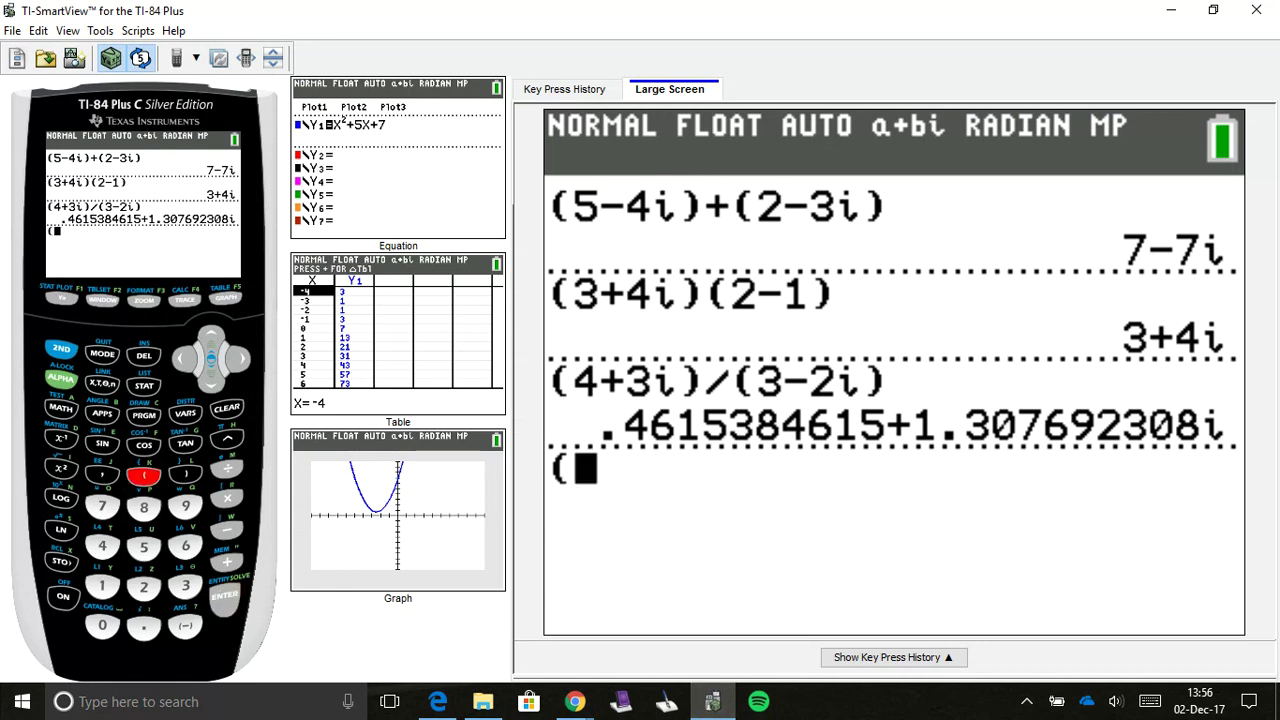
type("6/13")
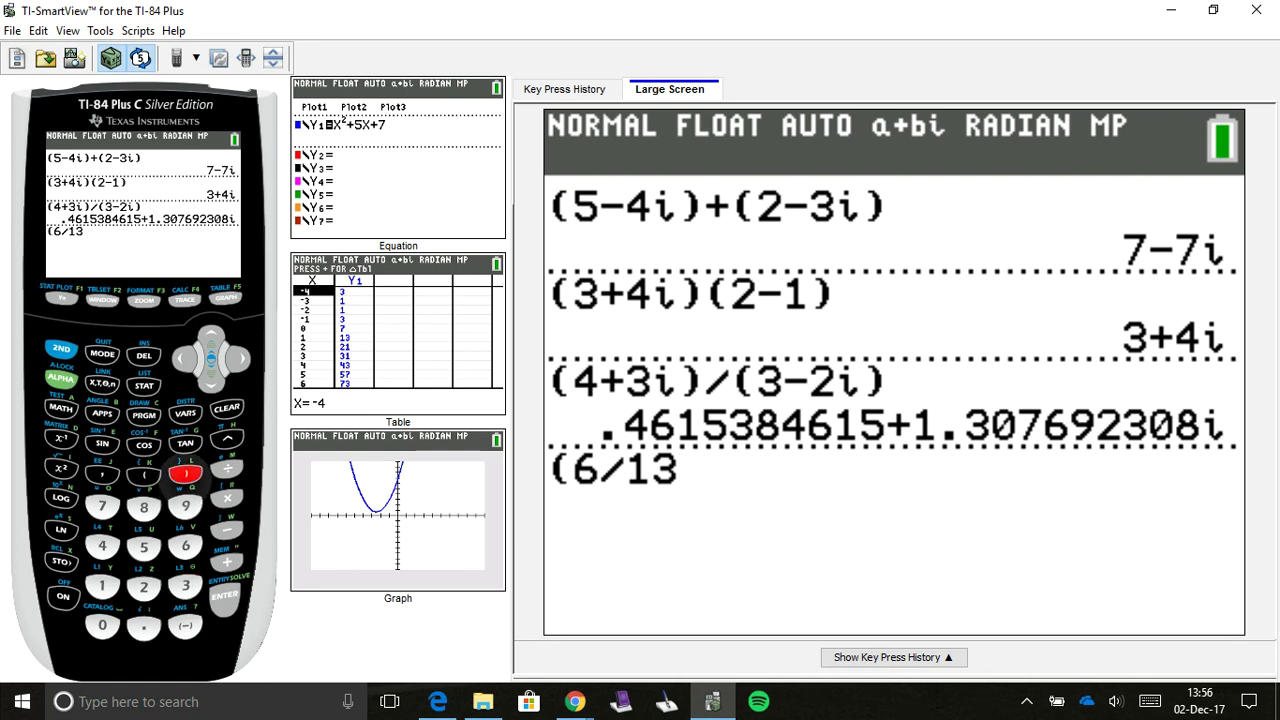
left_click(185, 473)
key("alt+Tab")
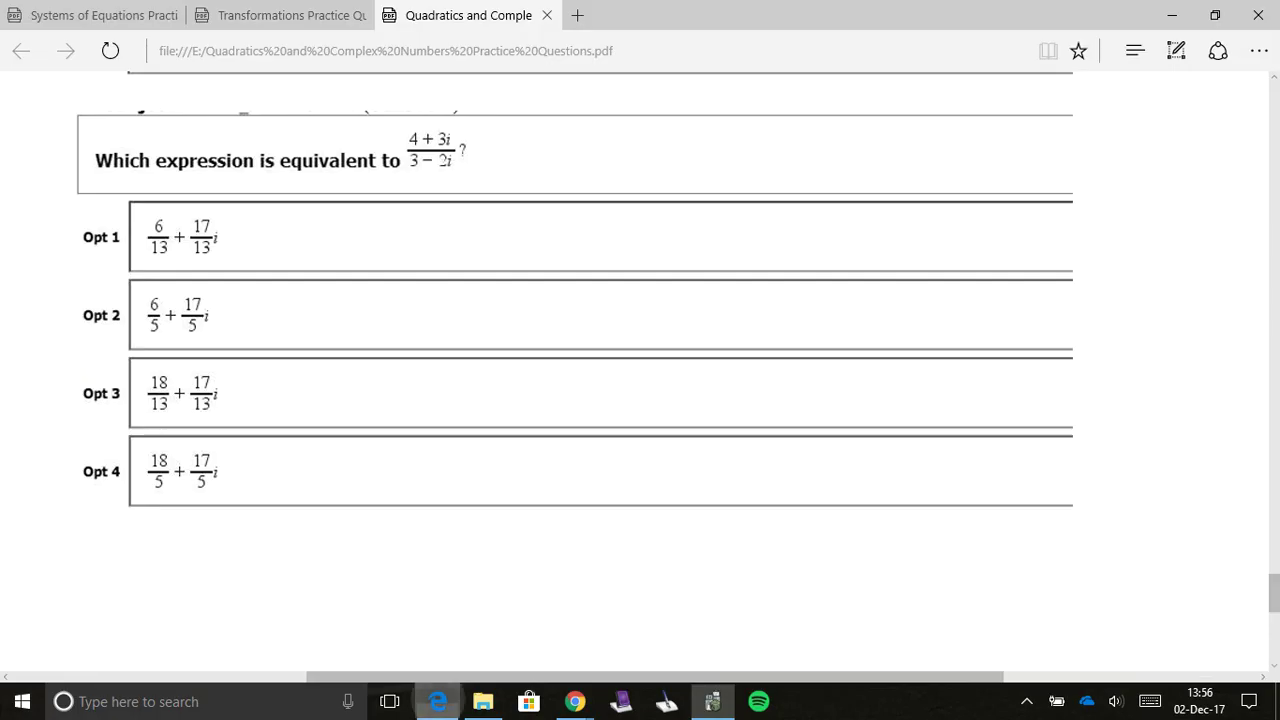
key("alt+Tab")
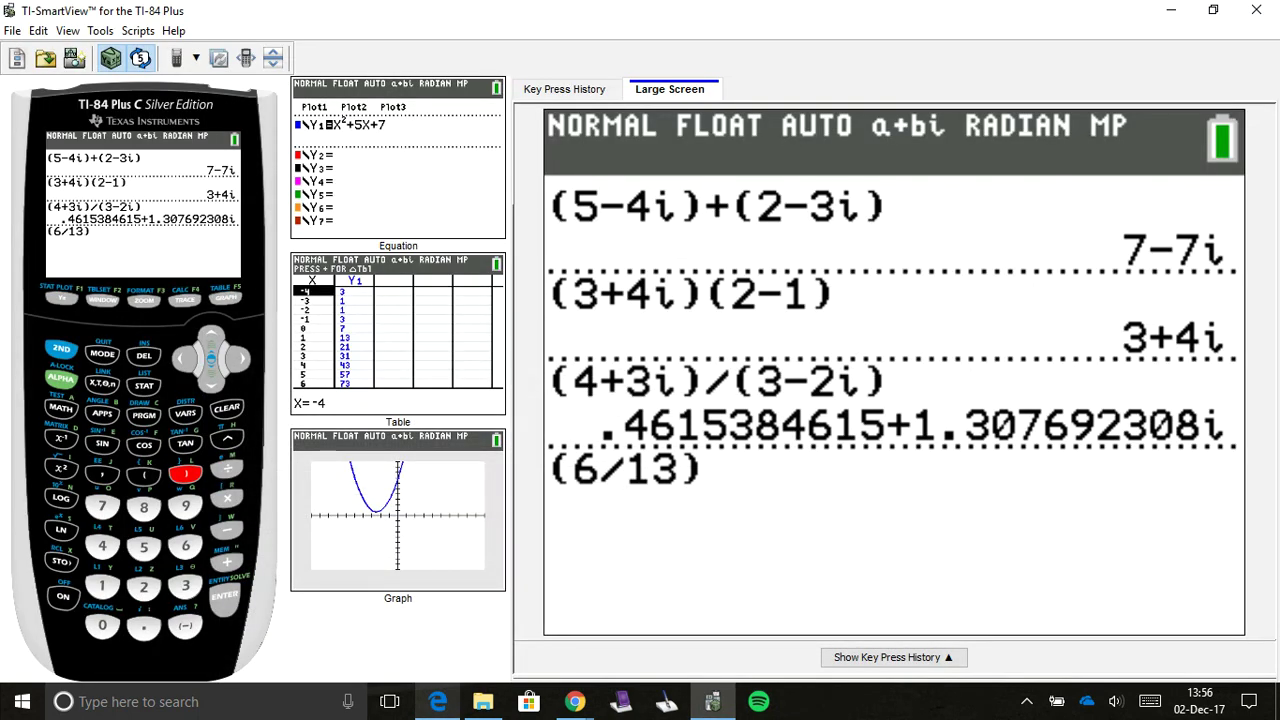
Step: Complete (6/13)+(17/13)i, getting .4615384615+1.307692308i, then look at the next option in the PDF
left_click(227, 558)
left_click(144, 474)
left_click(102, 585)
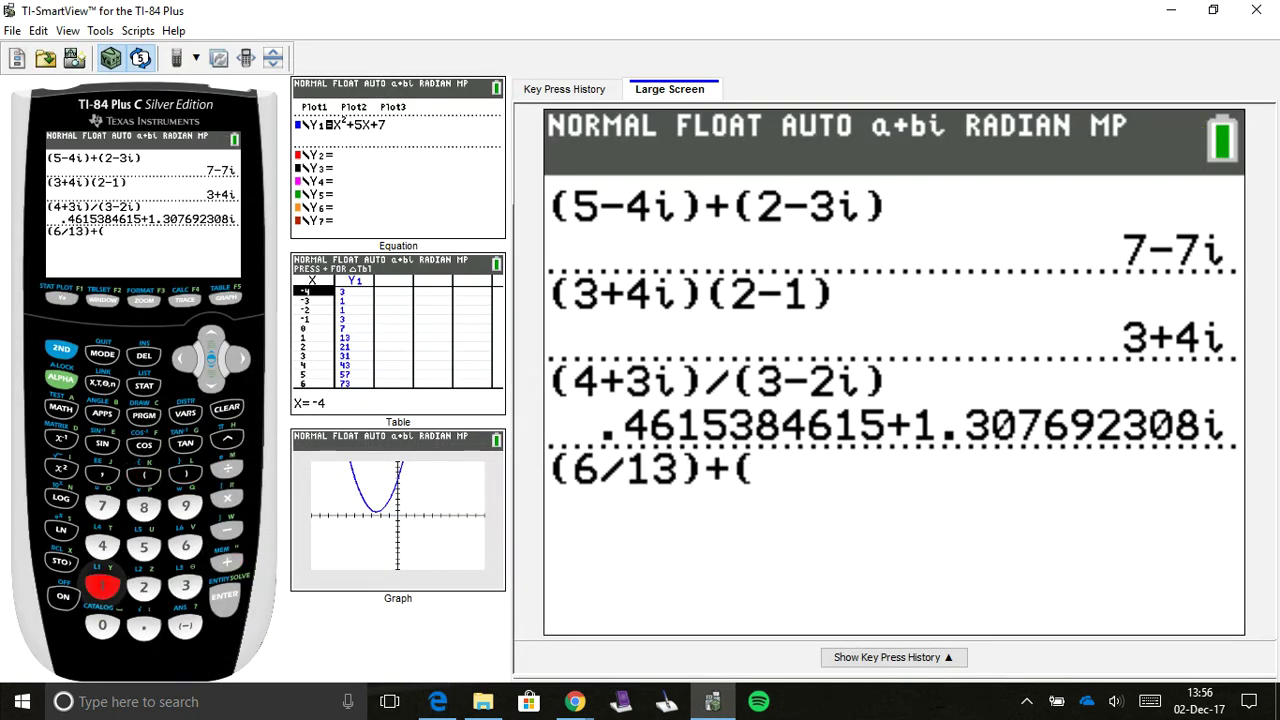
left_click(102, 506)
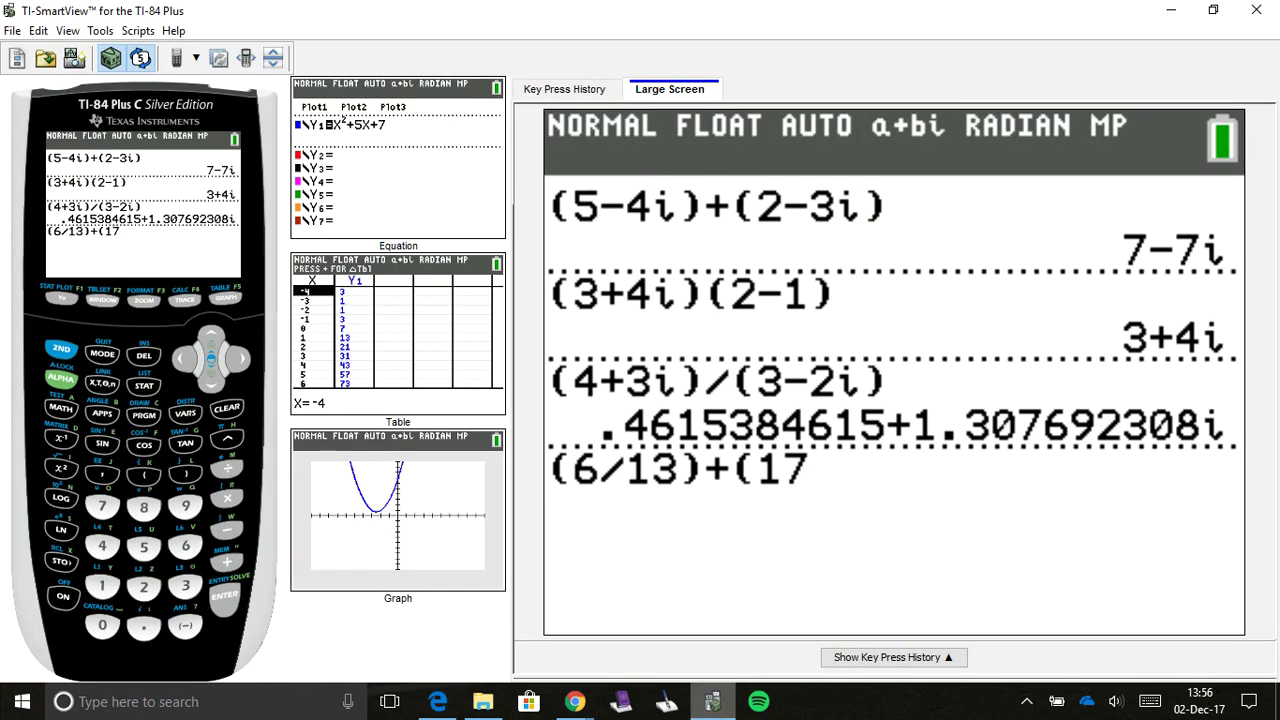
type("/13")
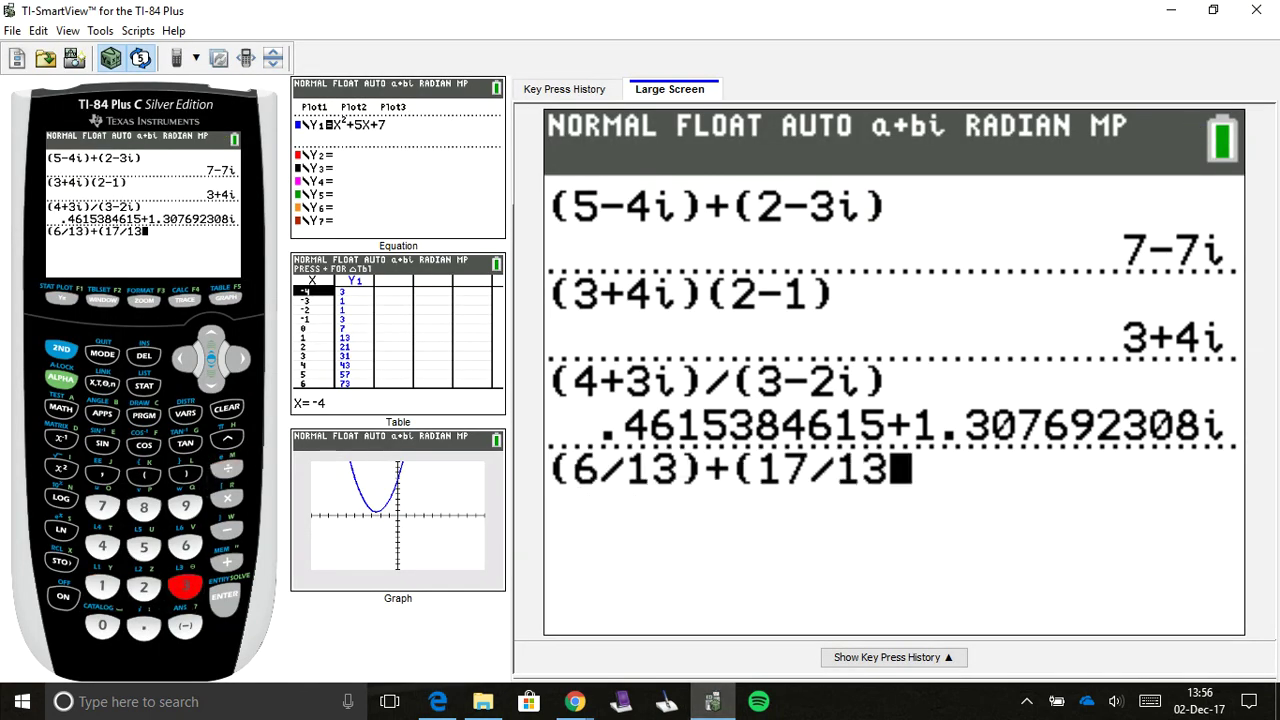
type(")")
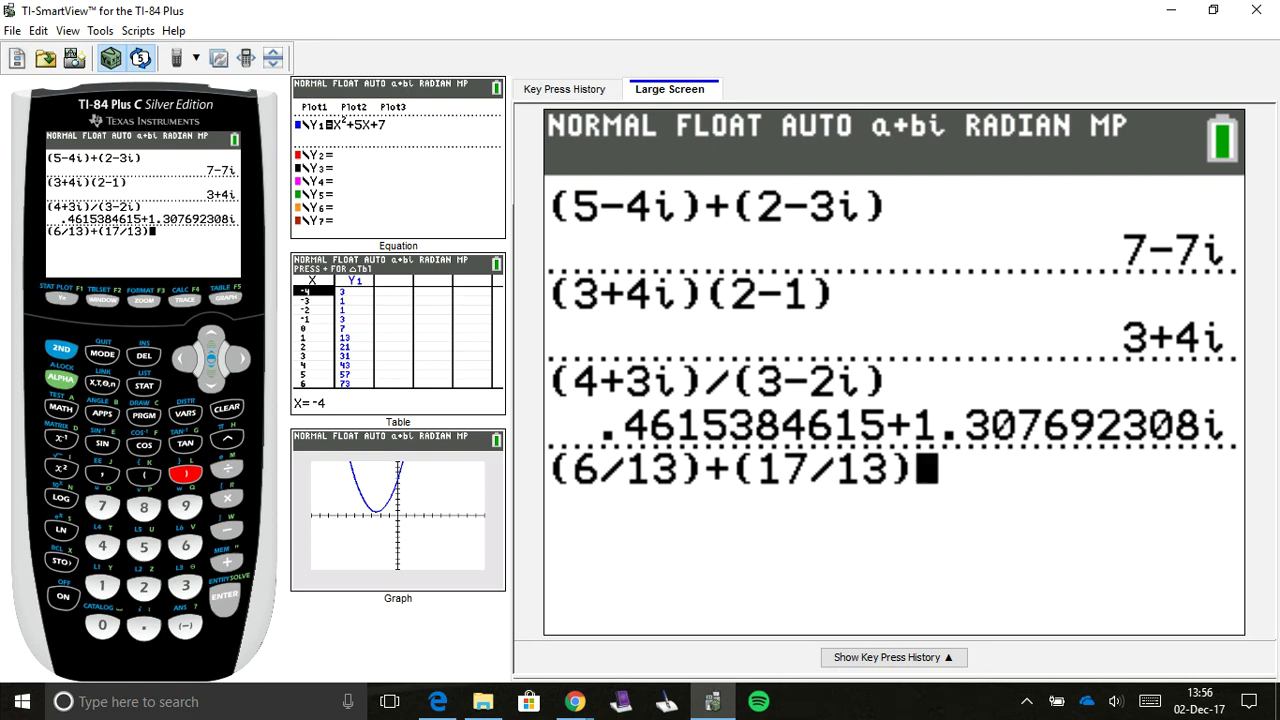
type("i")
key("Return")
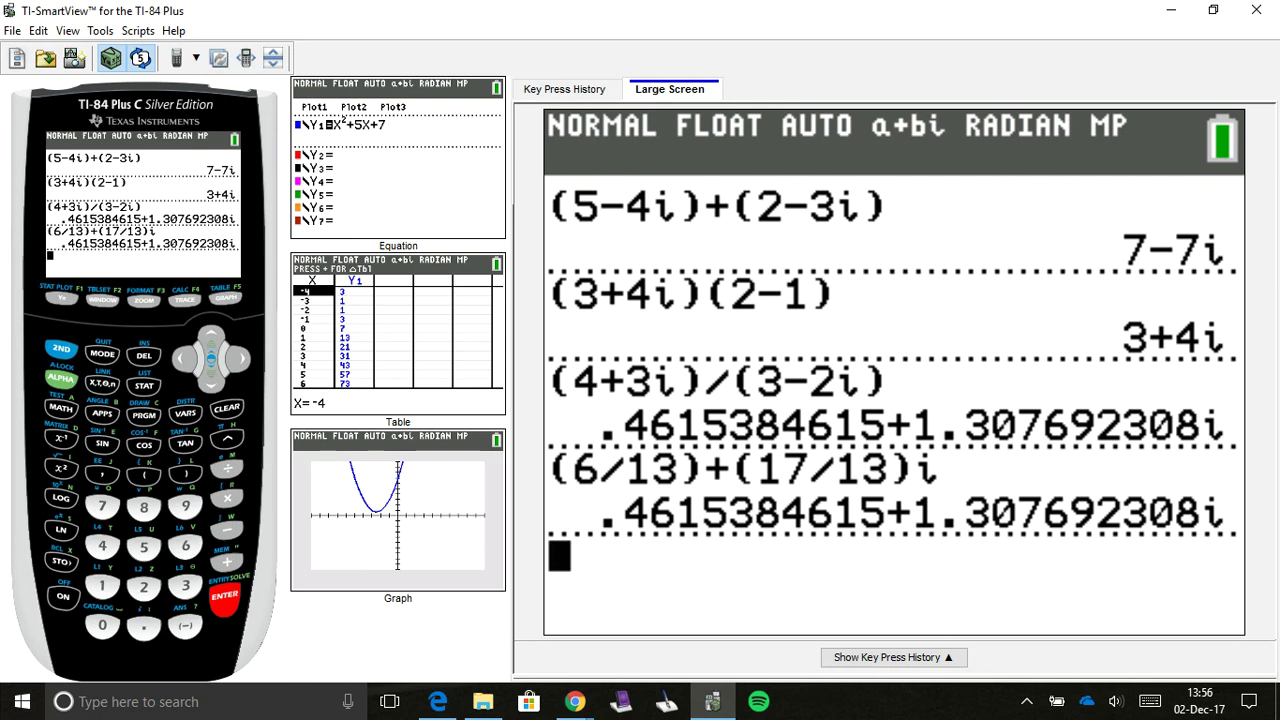
key("alt+Tab")
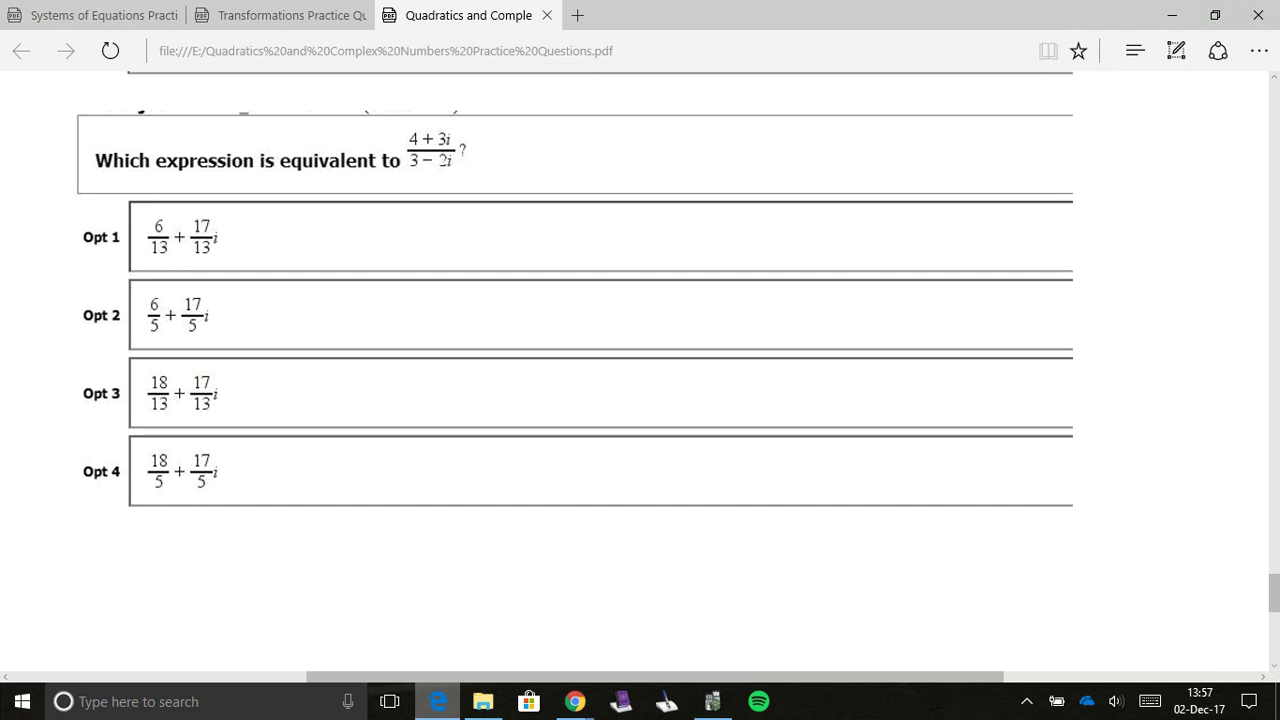
key("alt+Tab")
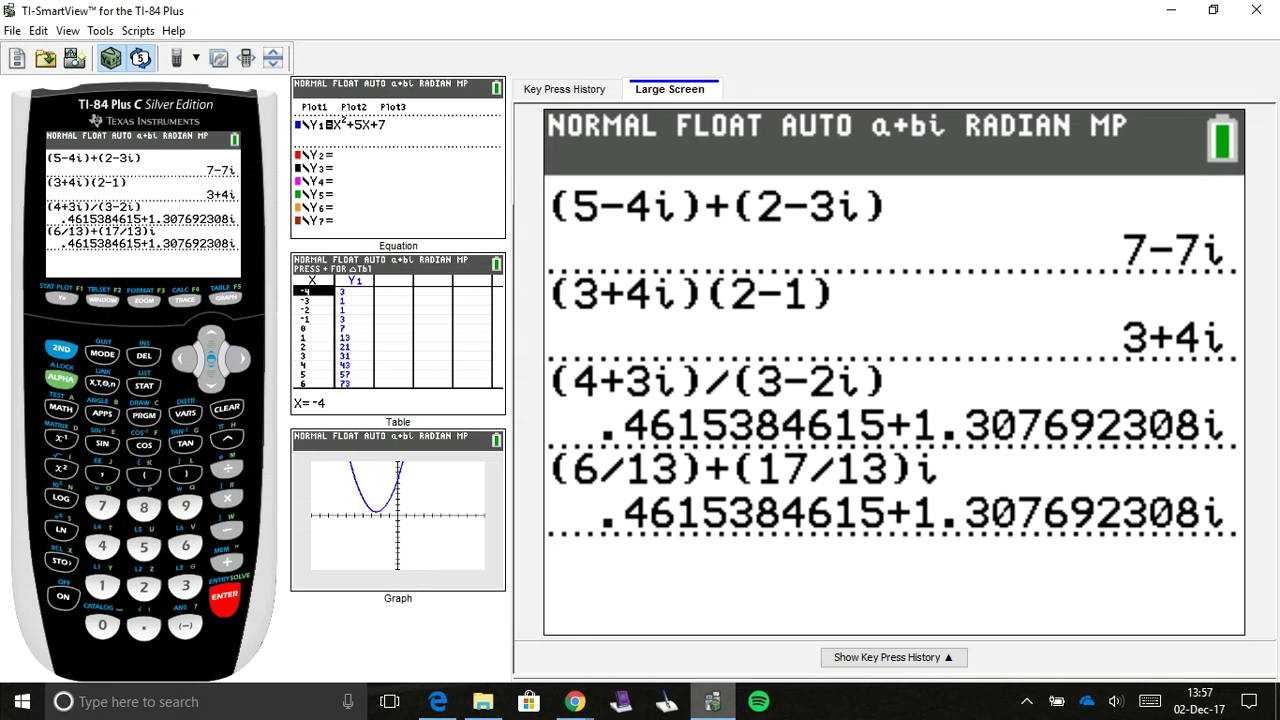
Step: Evaluate option 2, (6/5)+(17/5)i, getting 1.2+3.4i, then bring the PDF forward
type("(6/5")
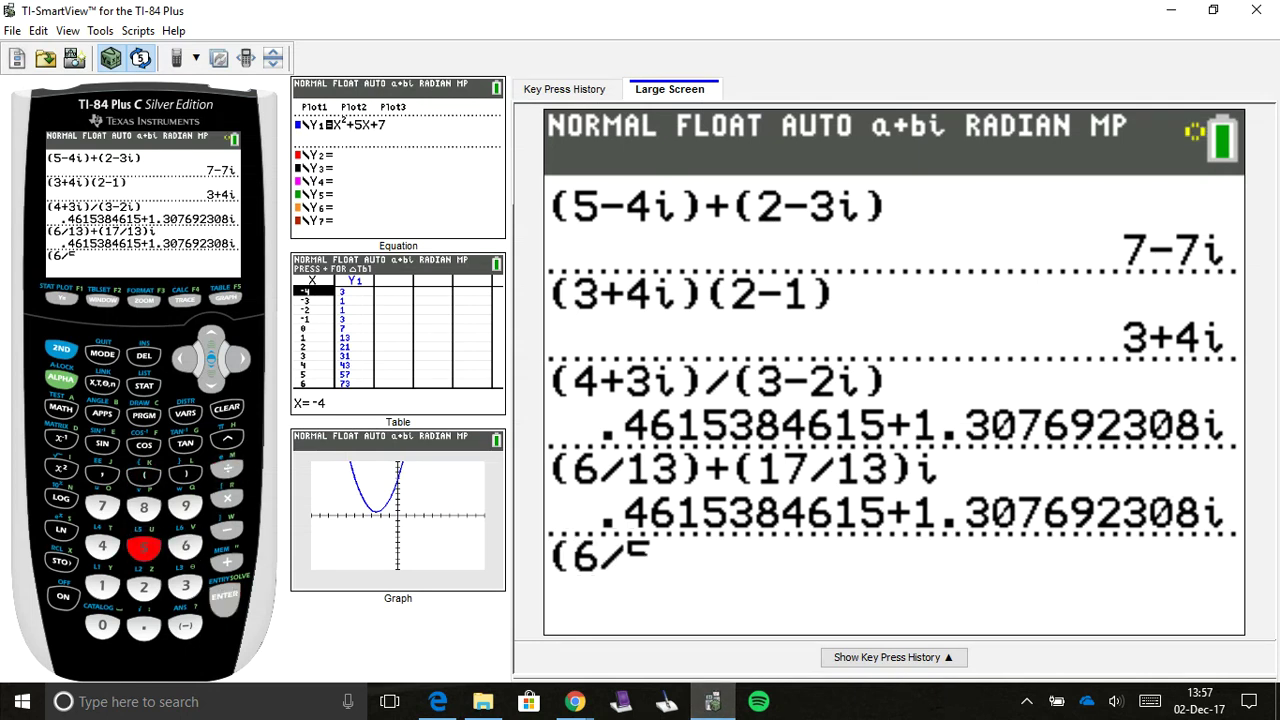
type(")+")
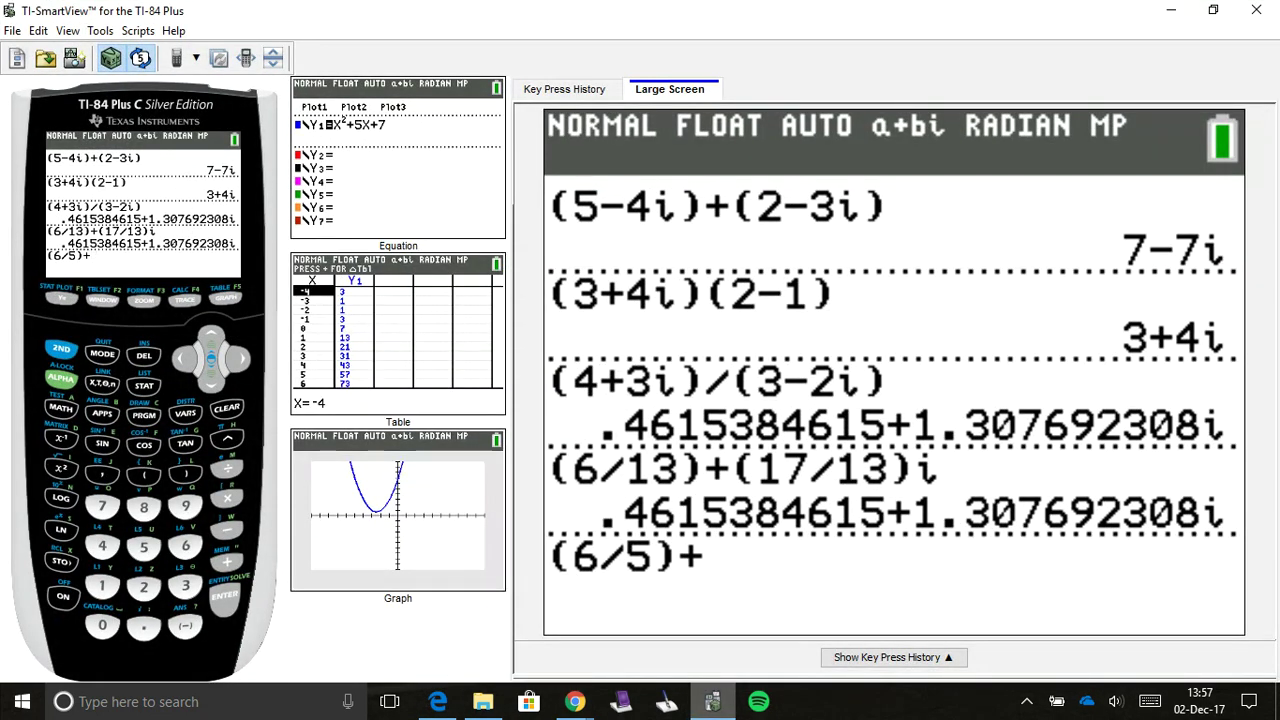
type("(17")
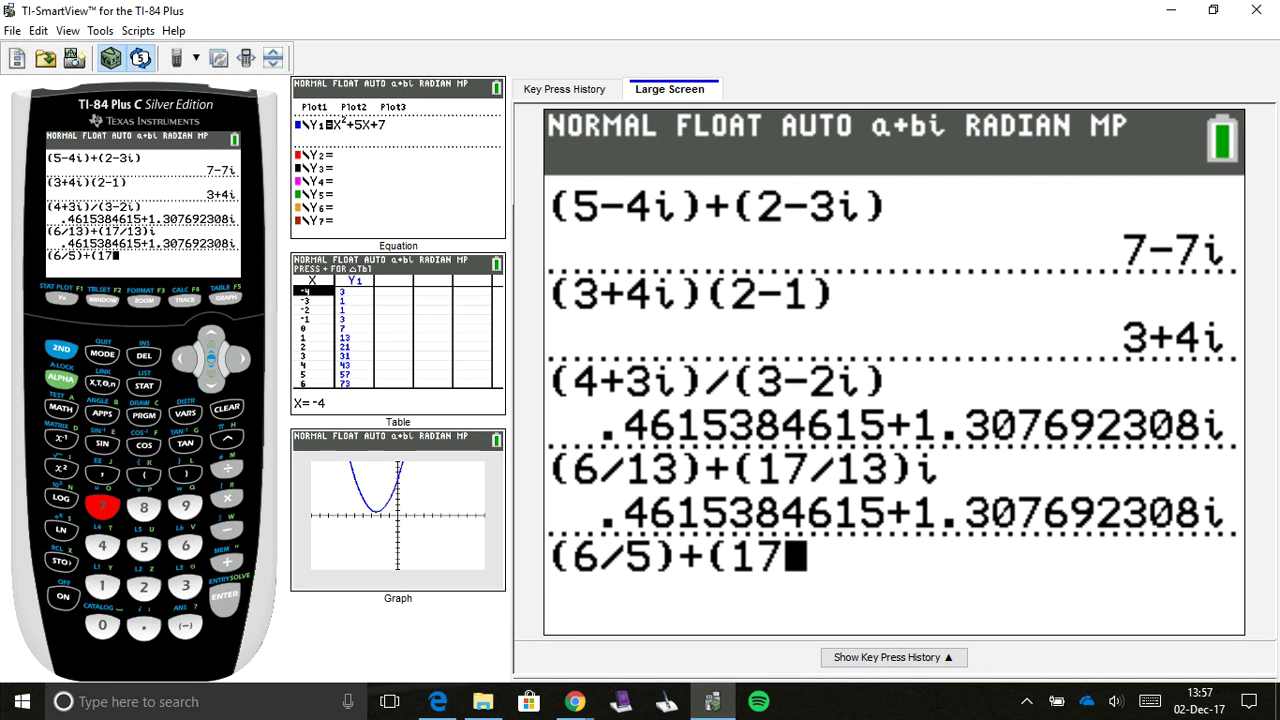
type("/5)")
key("shift")
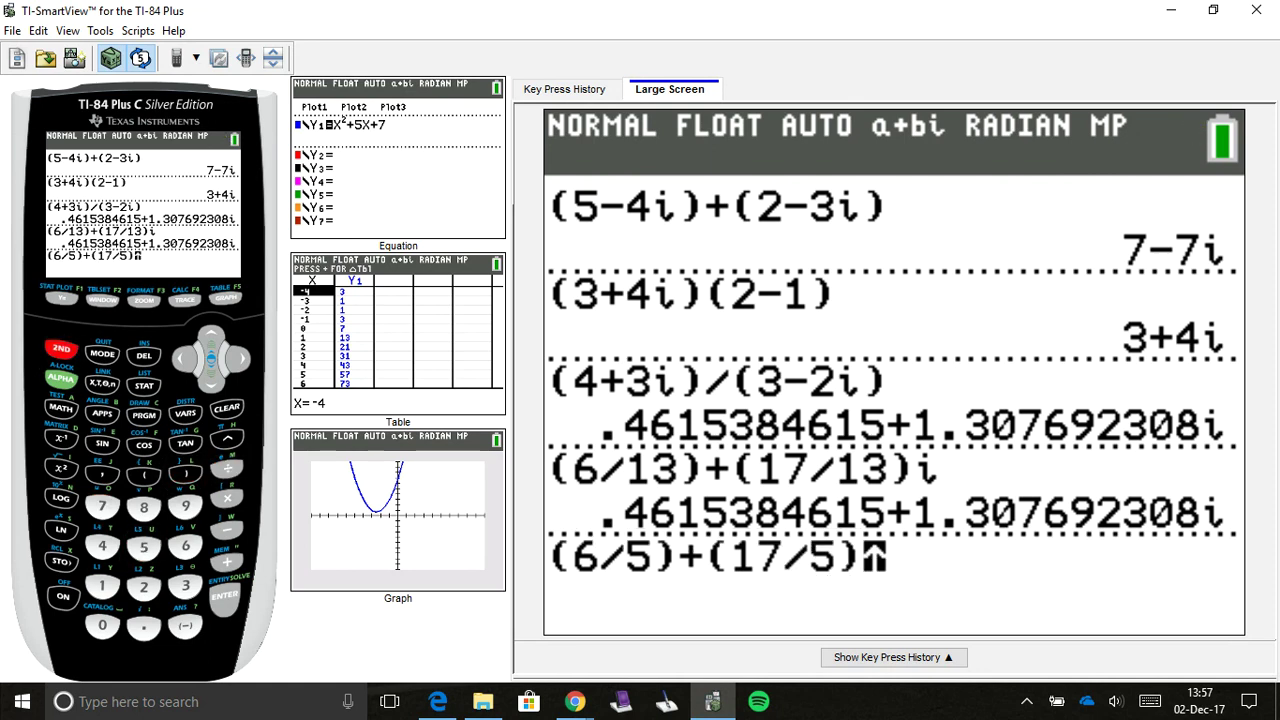
key("period")
key("Return")
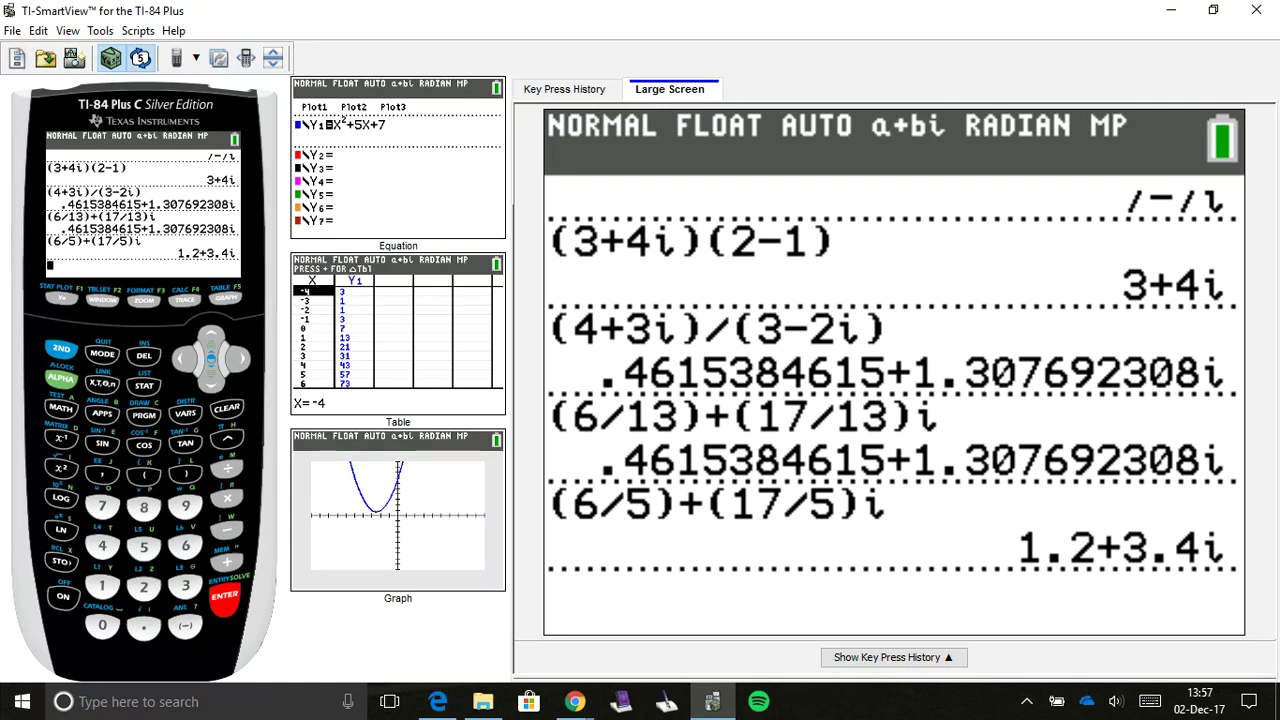
key("alt+Tab")
Step: Locate the x² − 9x + 20 = 0 solution-set question in the PDF, then return to the calculator
scroll(575, 313, "up", 15)
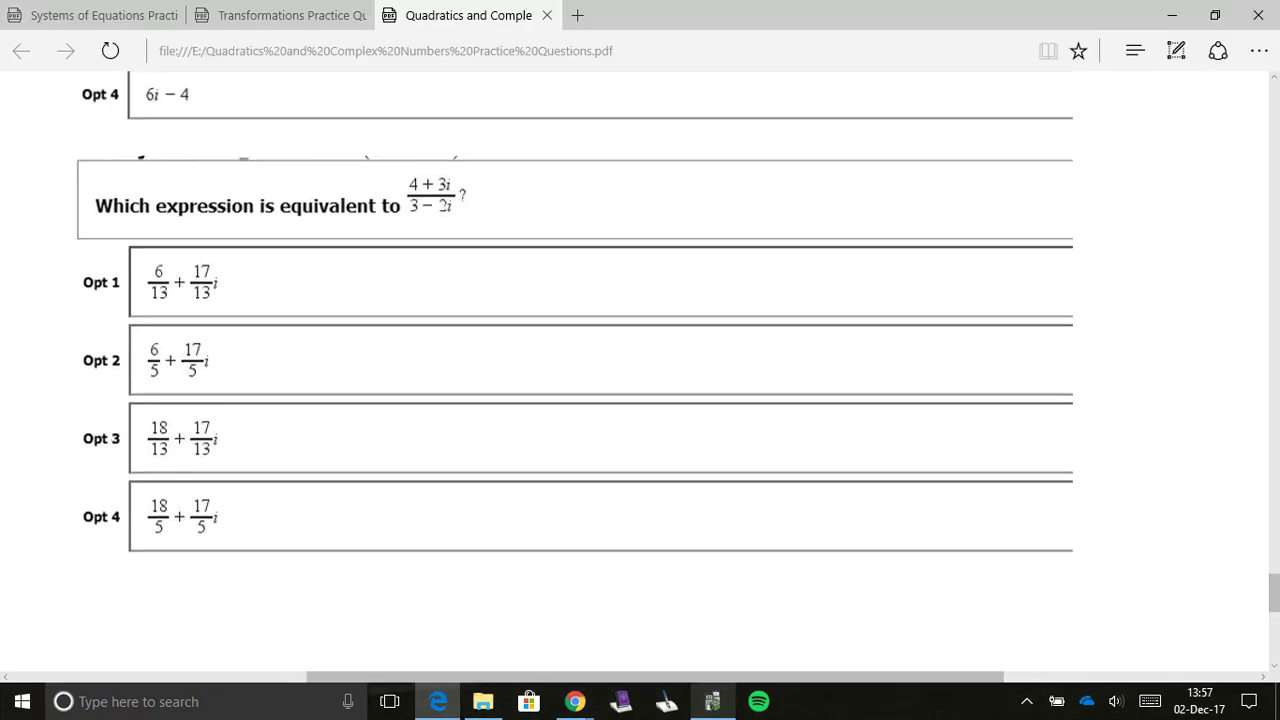
scroll(575, 313, "down", 10)
scroll(575, 313, "up", 10)
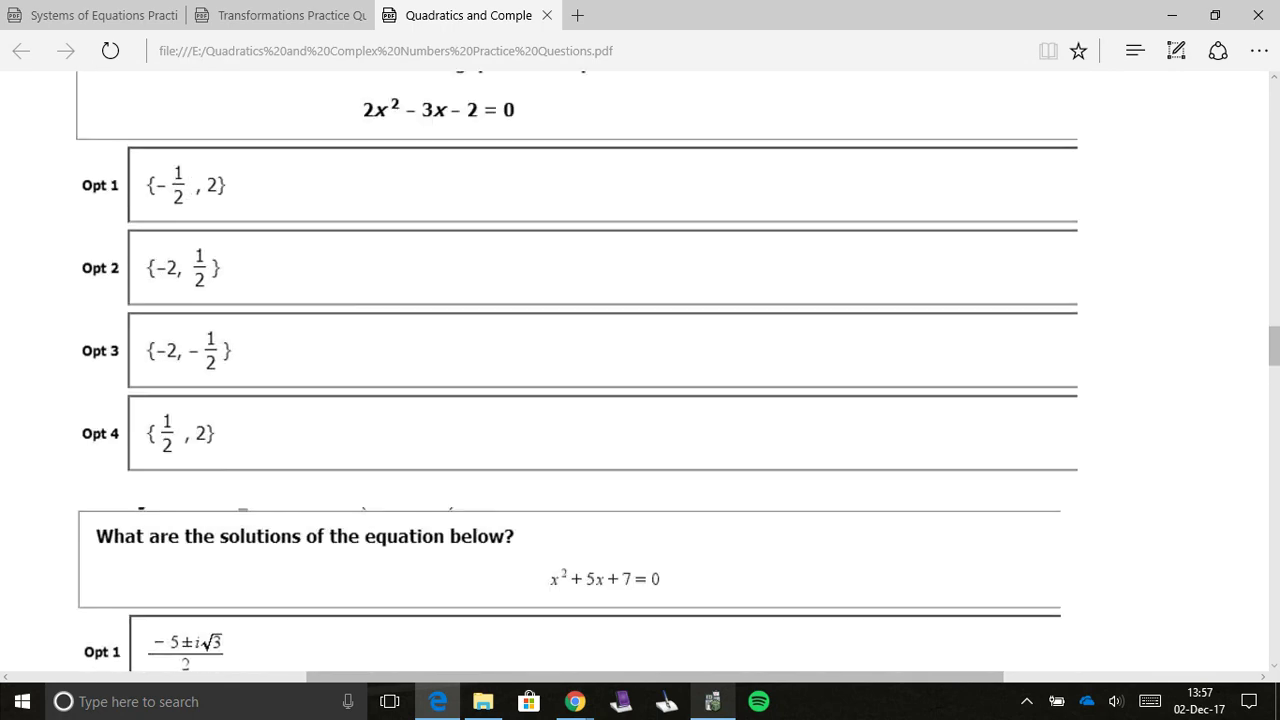
scroll(575, 313, "up", 5)
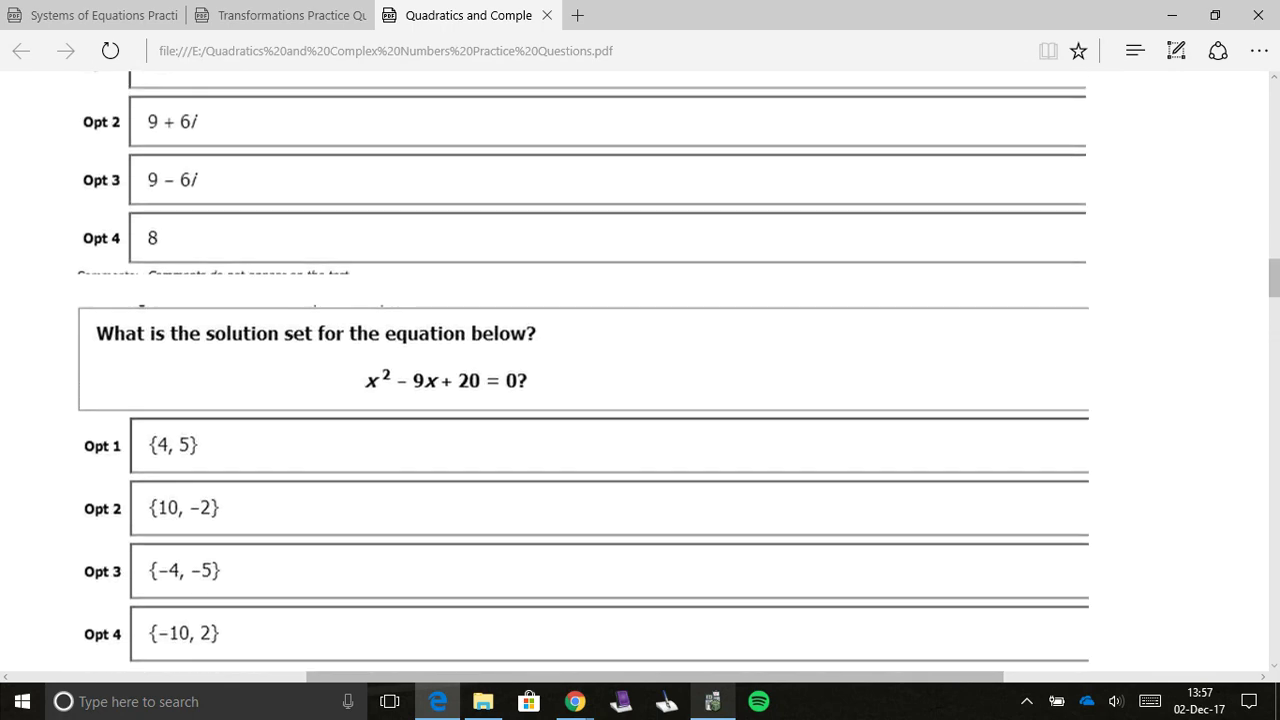
scroll(575, 313, "down", 6)
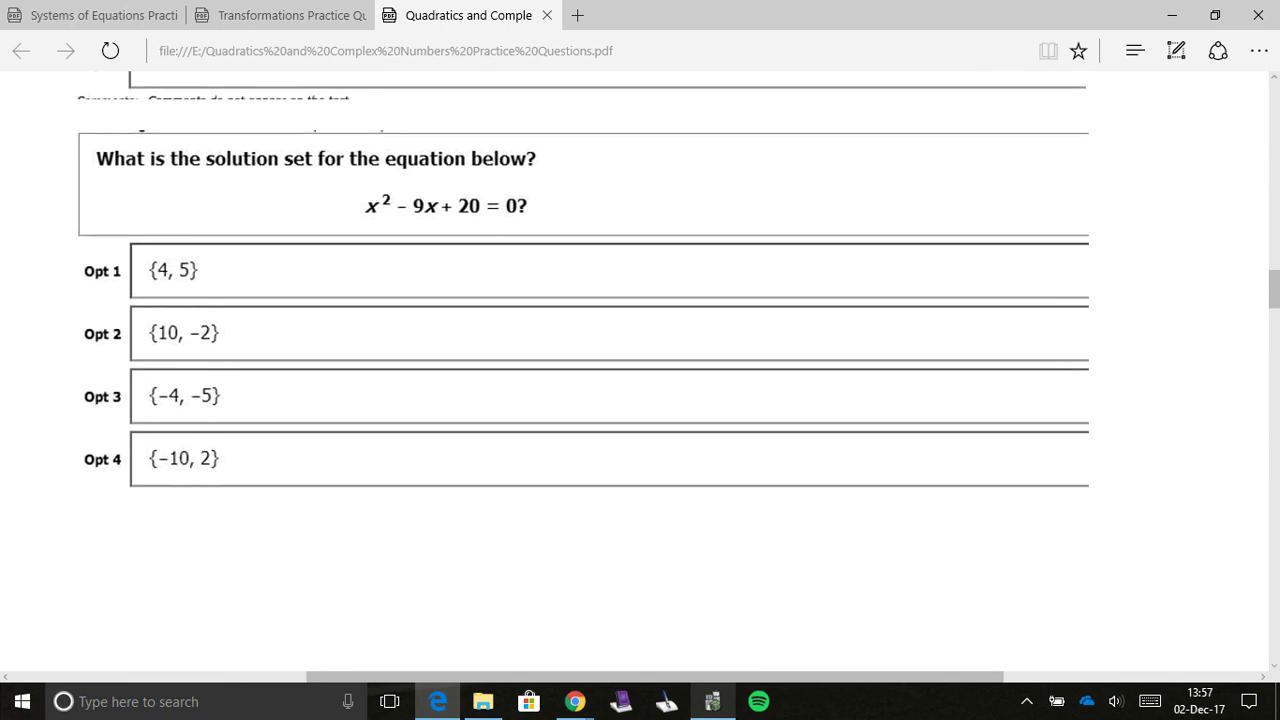
key("alt+Tab")
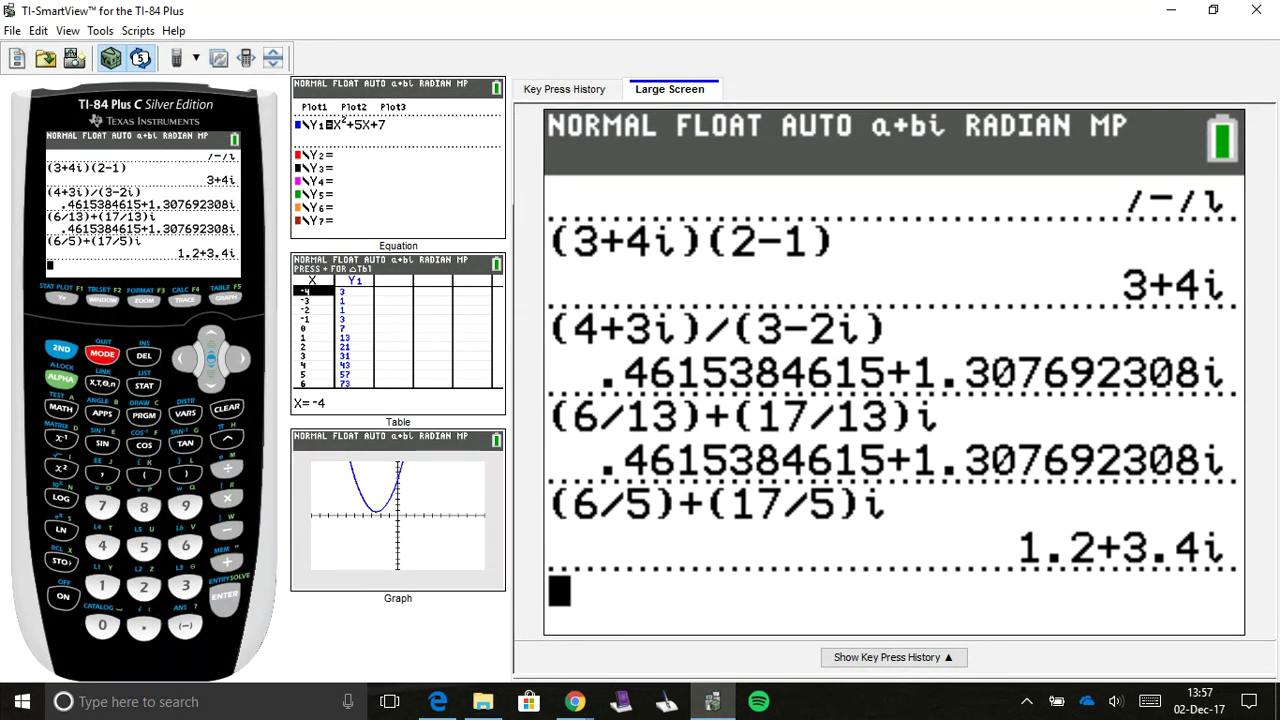
left_click(61, 349)
Step: Clear the home screen and launch the QUAD program from the program list
left_click(226, 408)
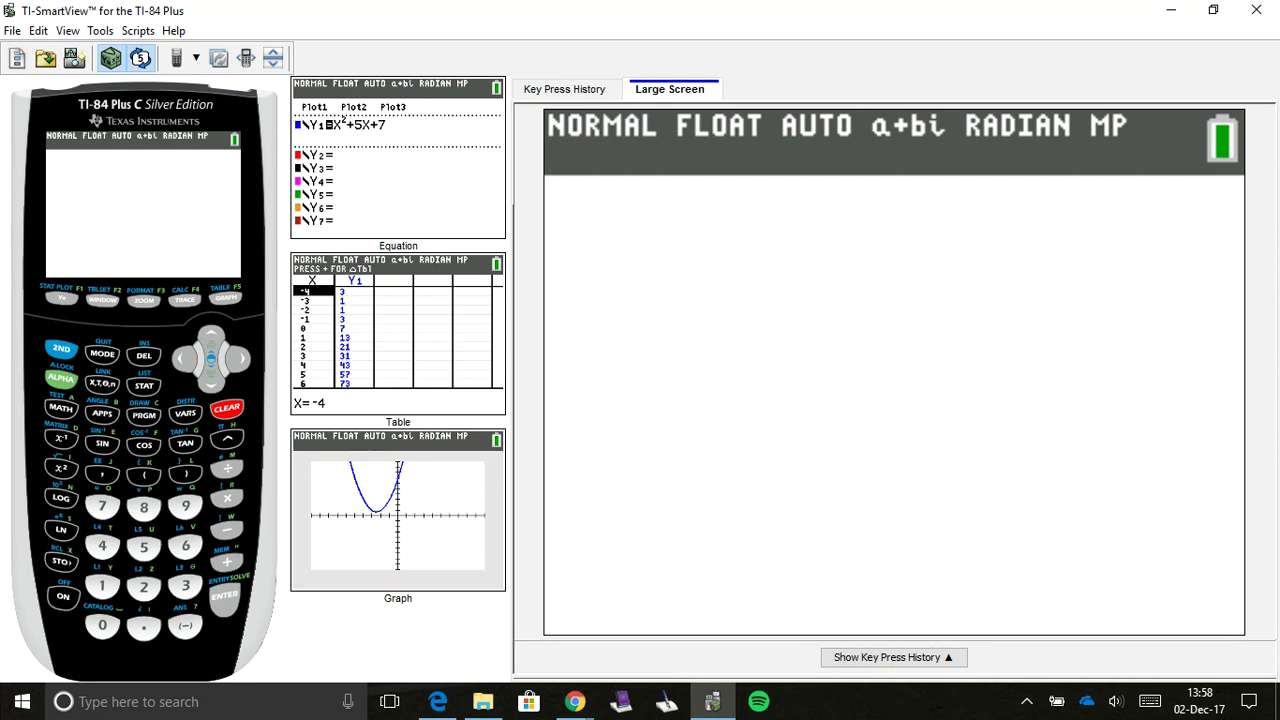
left_click(144, 415)
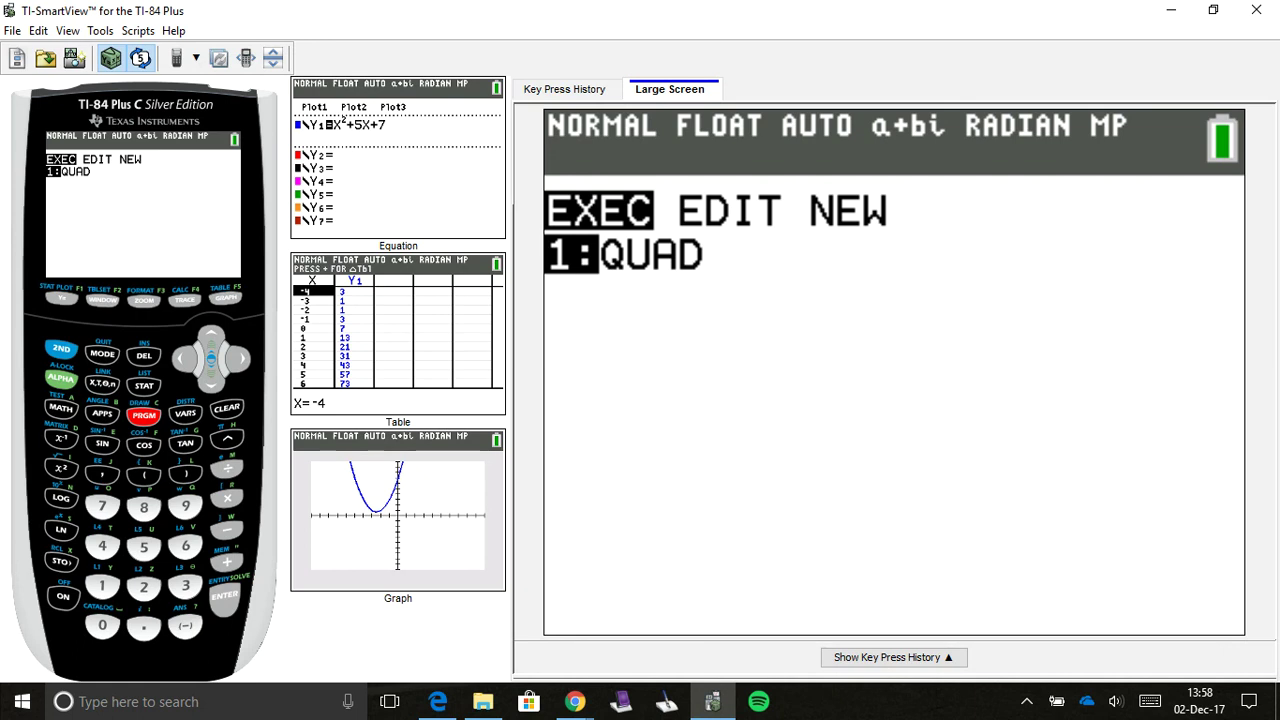
key("Return")
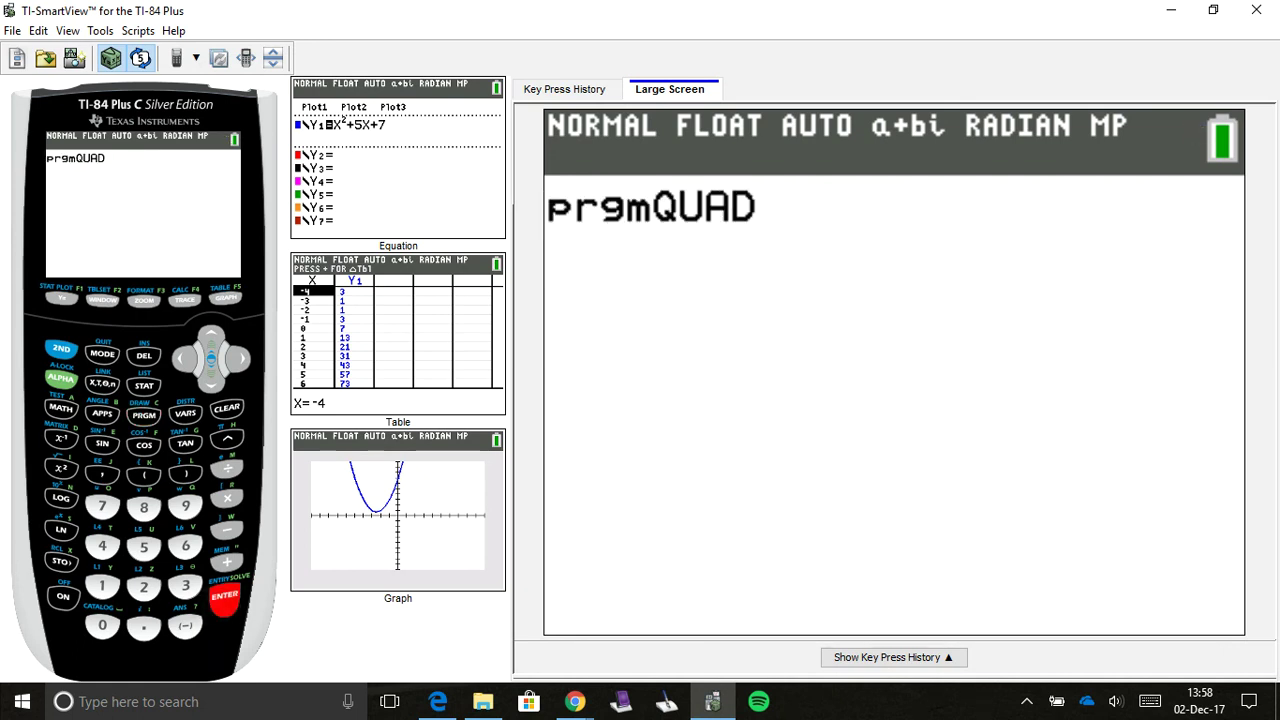
key("Return")
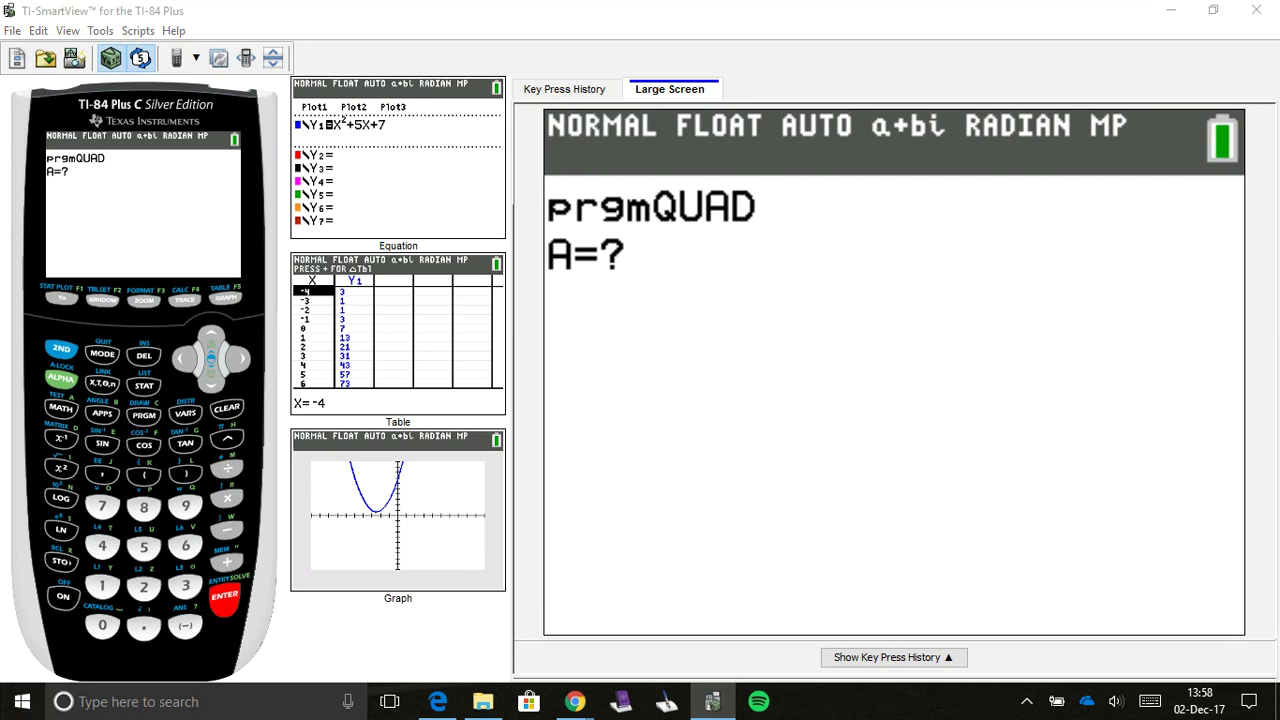
key("alt+Tab")
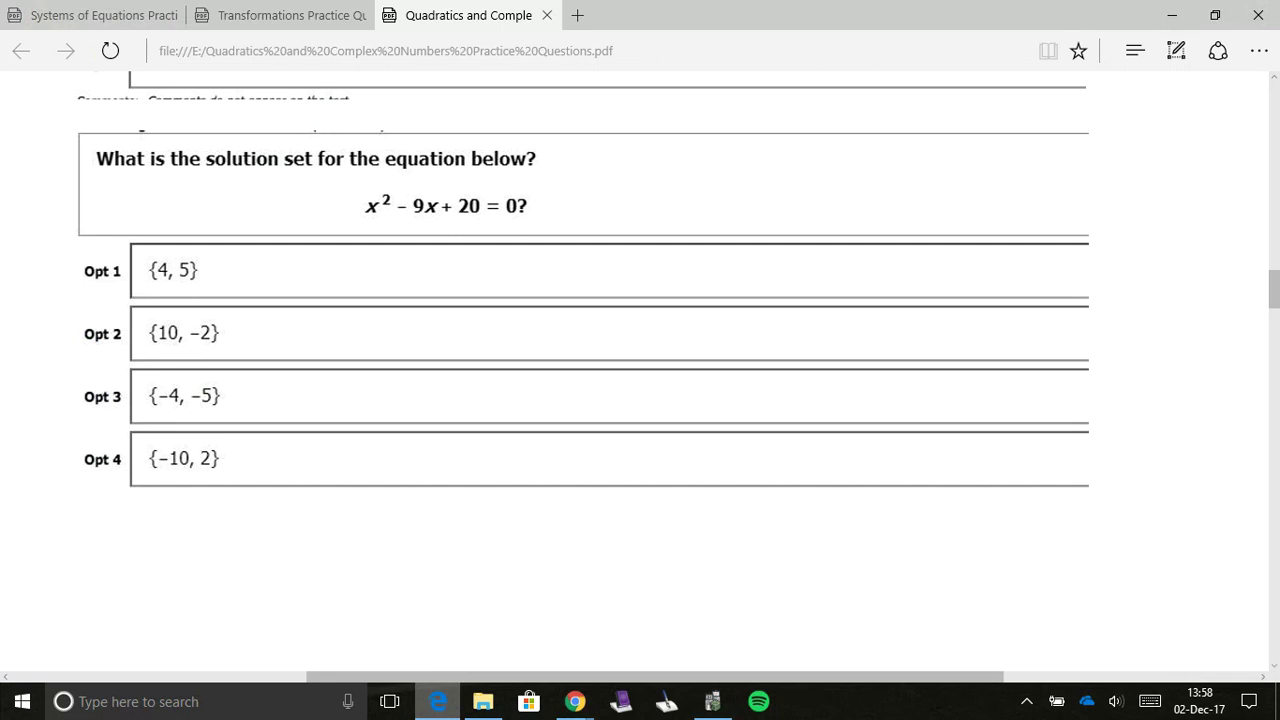
key("alt+Tab")
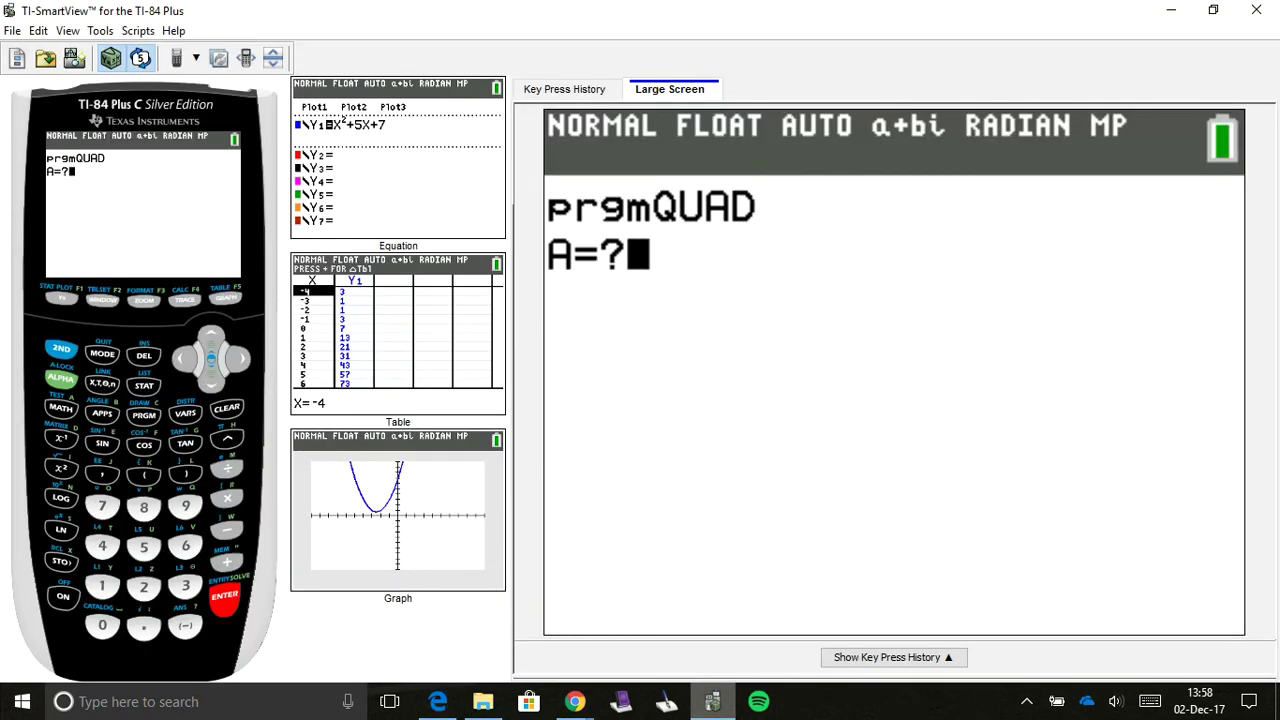
Step: Enter A=1, B=-9, C=20 at the QUAD prompts, getting roots 5 and 4
left_click(102, 586)
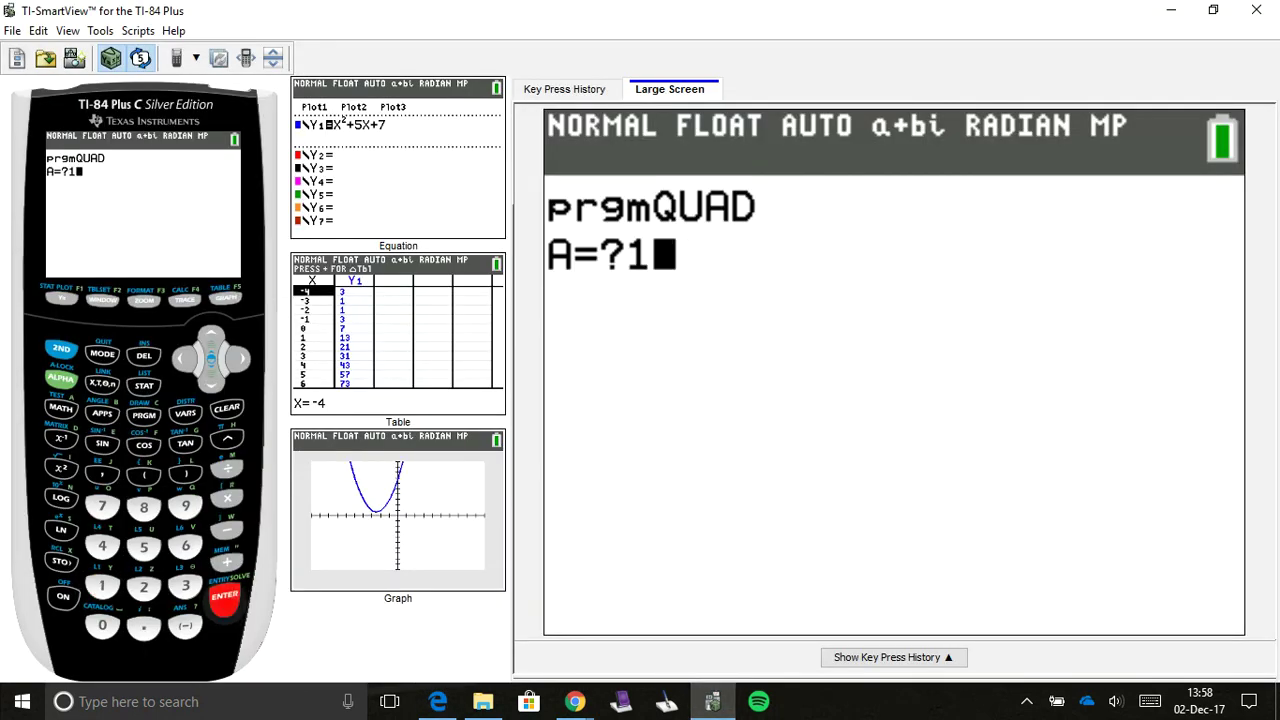
left_click(225, 596)
key("alt+Tab")
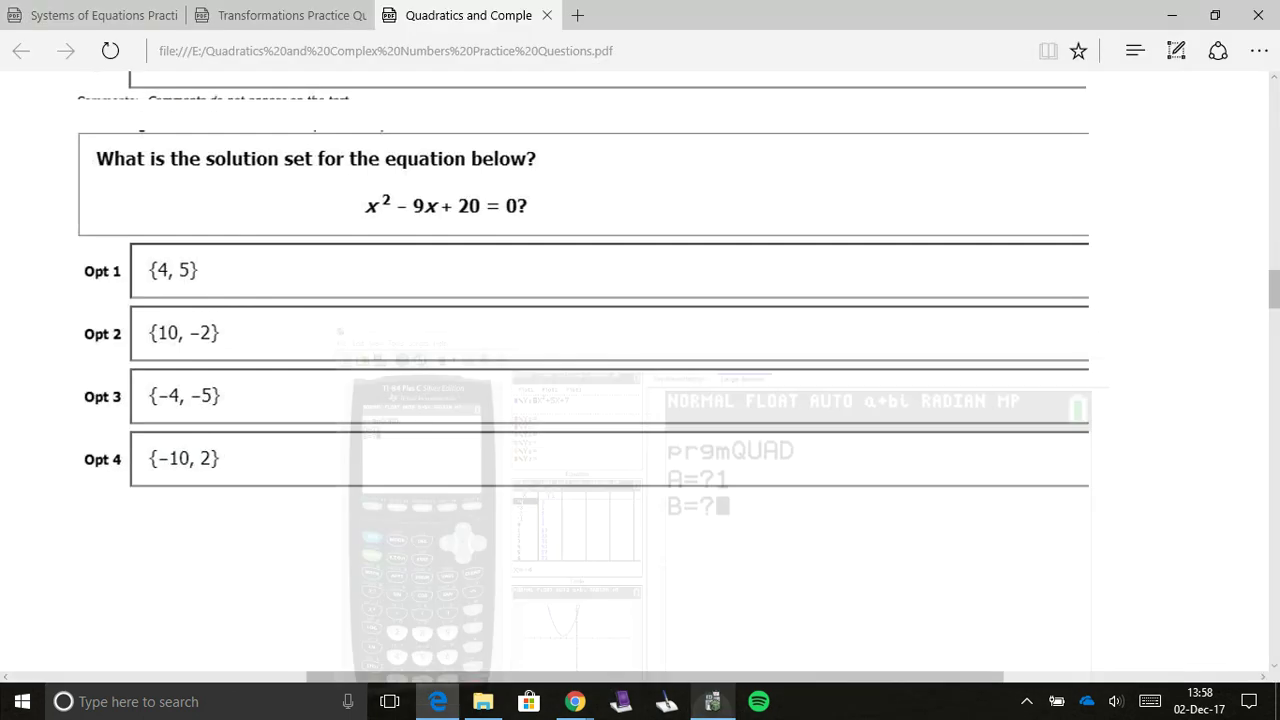
key("alt+Tab")
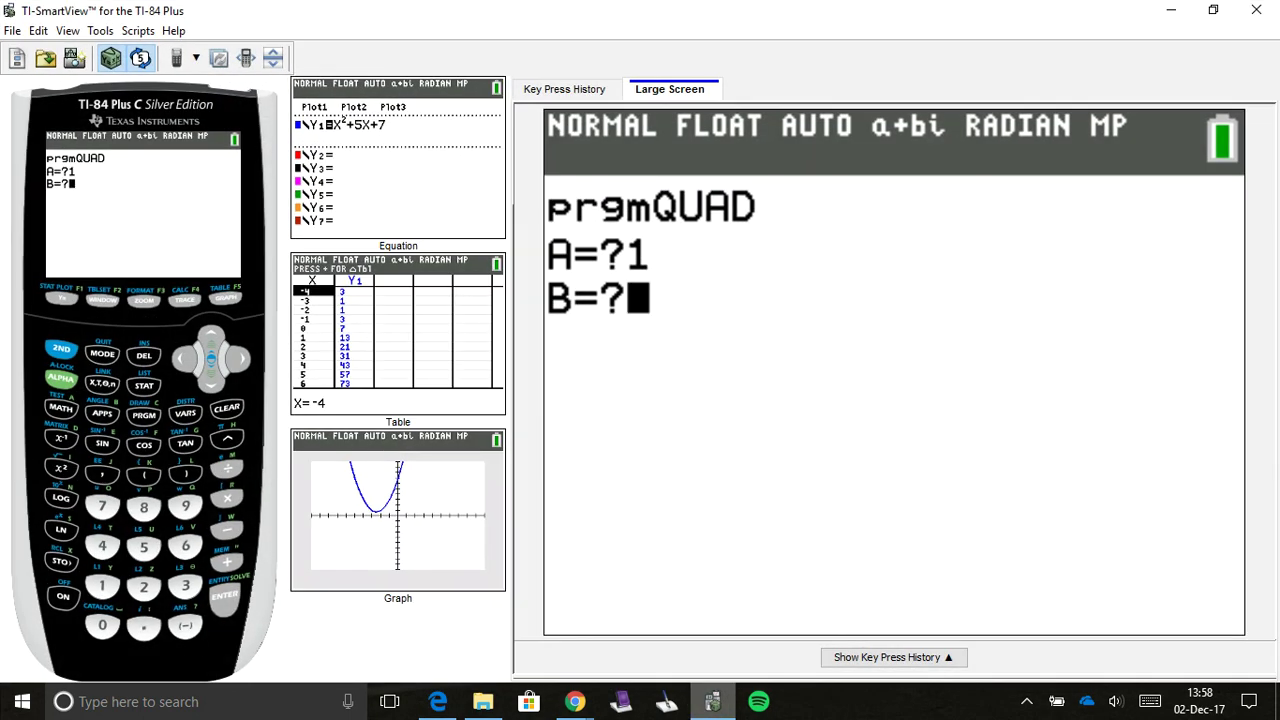
type("-9")
key("Return")
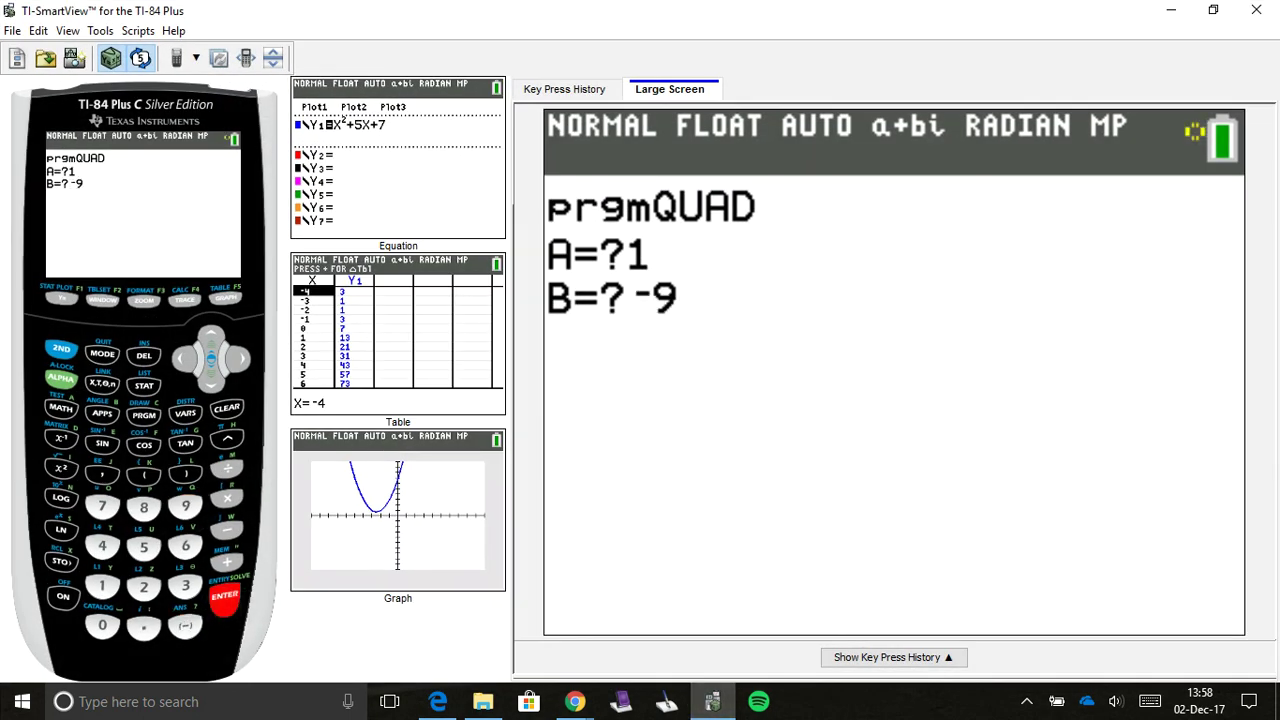
type("20")
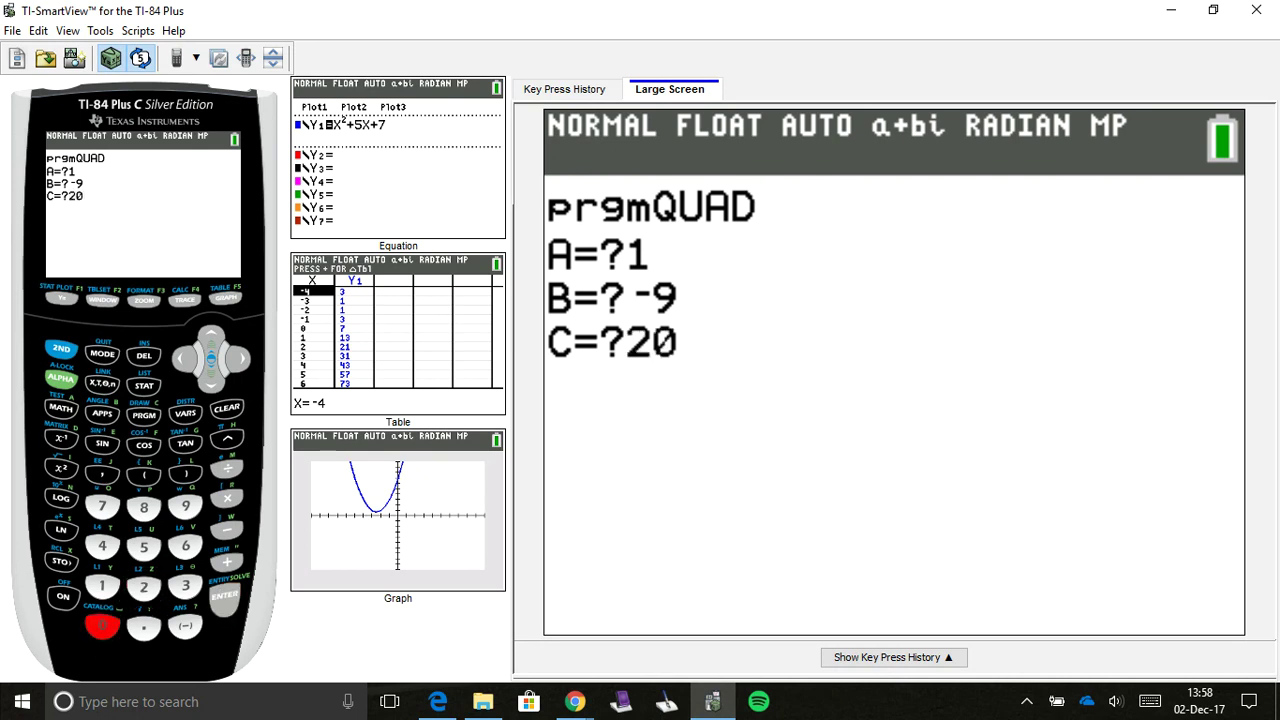
key("Return")
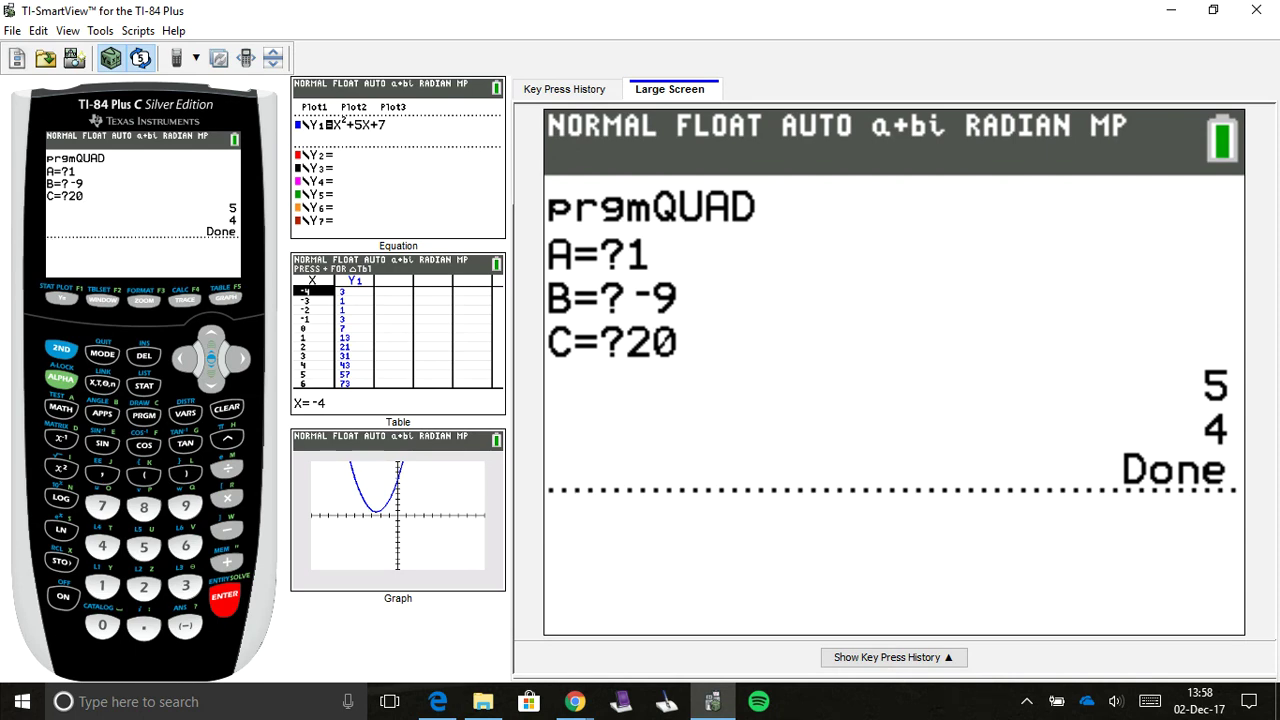
key("alt+Tab")
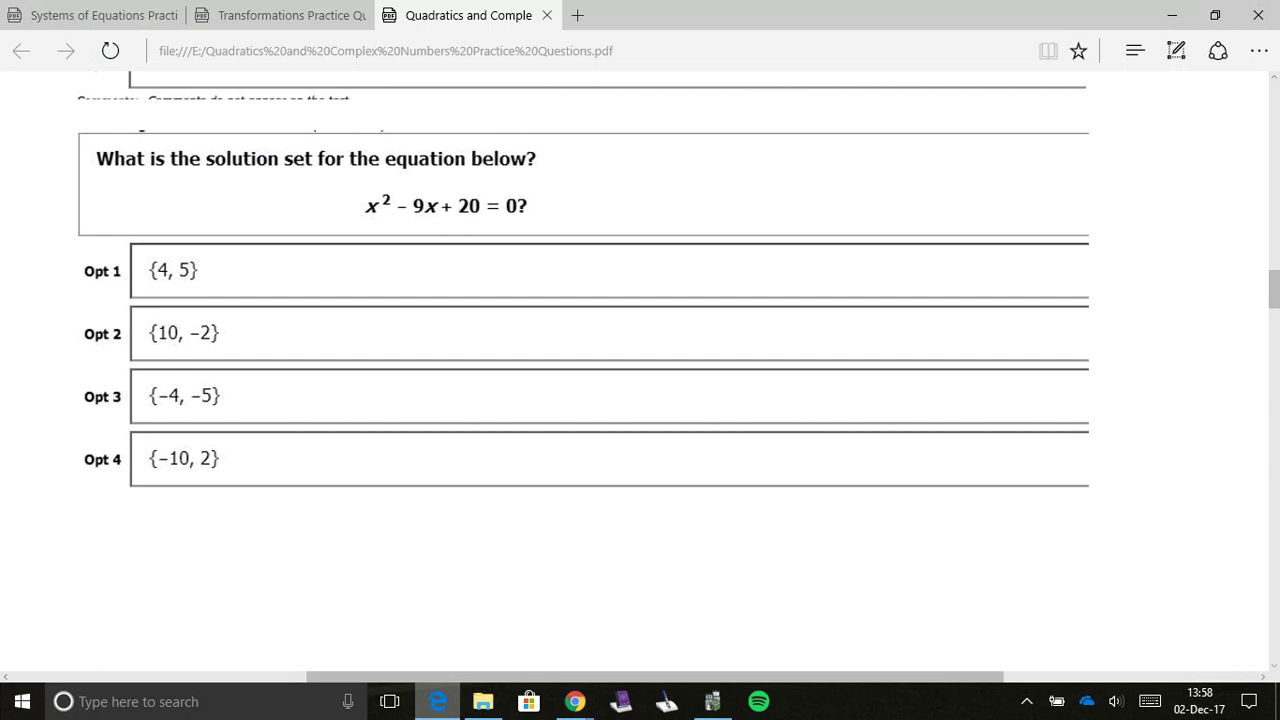
Step: Return to the calculator and open its mode settings, still set to a+bi
key("alt+Tab")
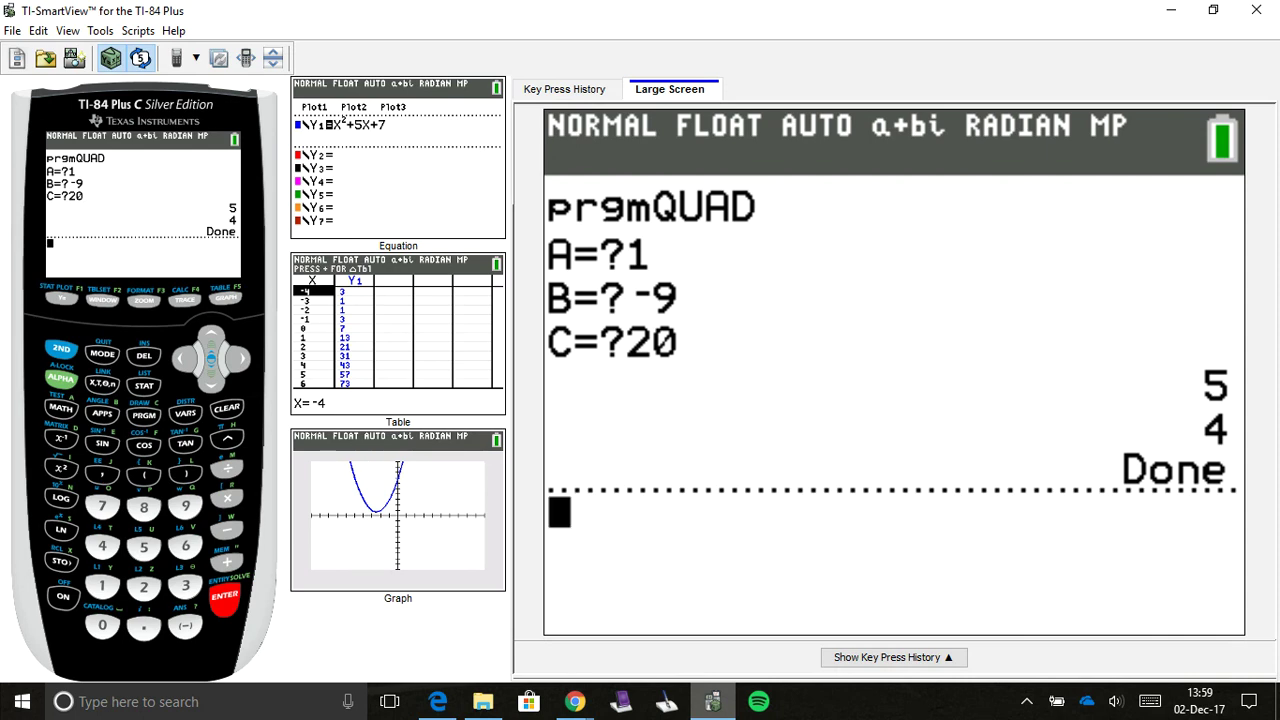
left_click(102, 354)
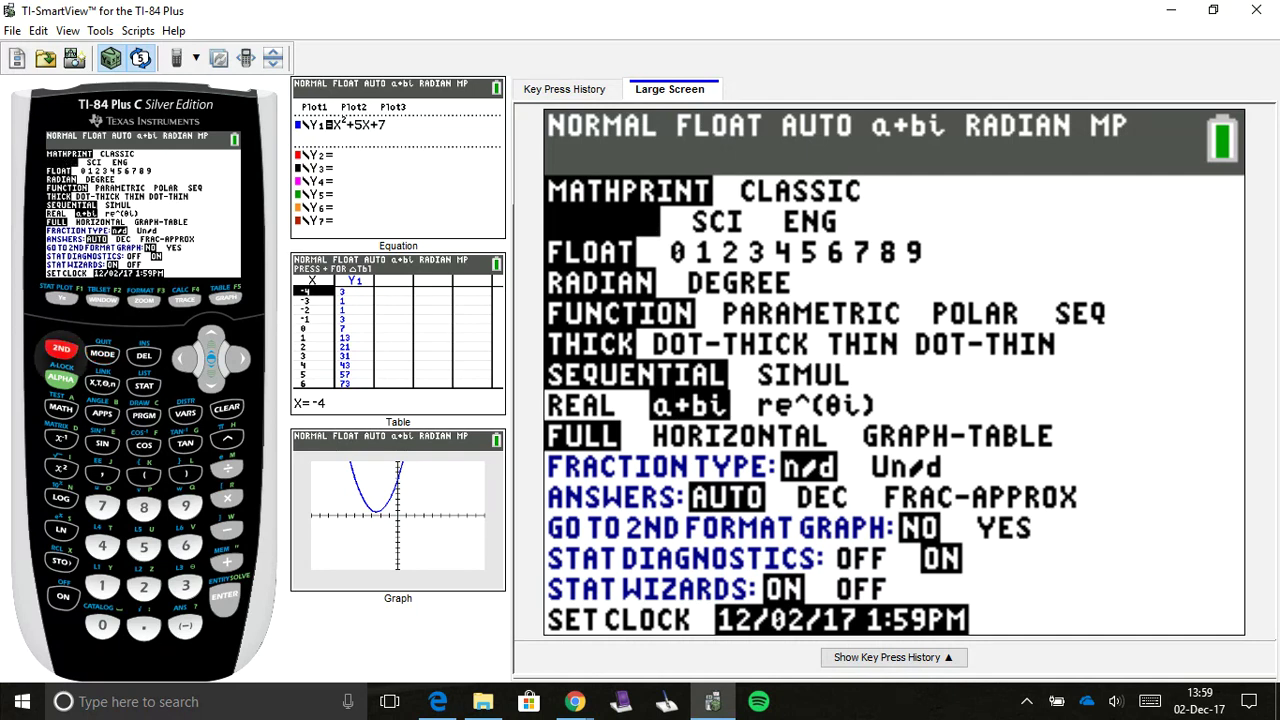
Step: Quit the mode settings and scroll the PDF down to the 2x² − 3x − 2 = 0 question
key("Escape")
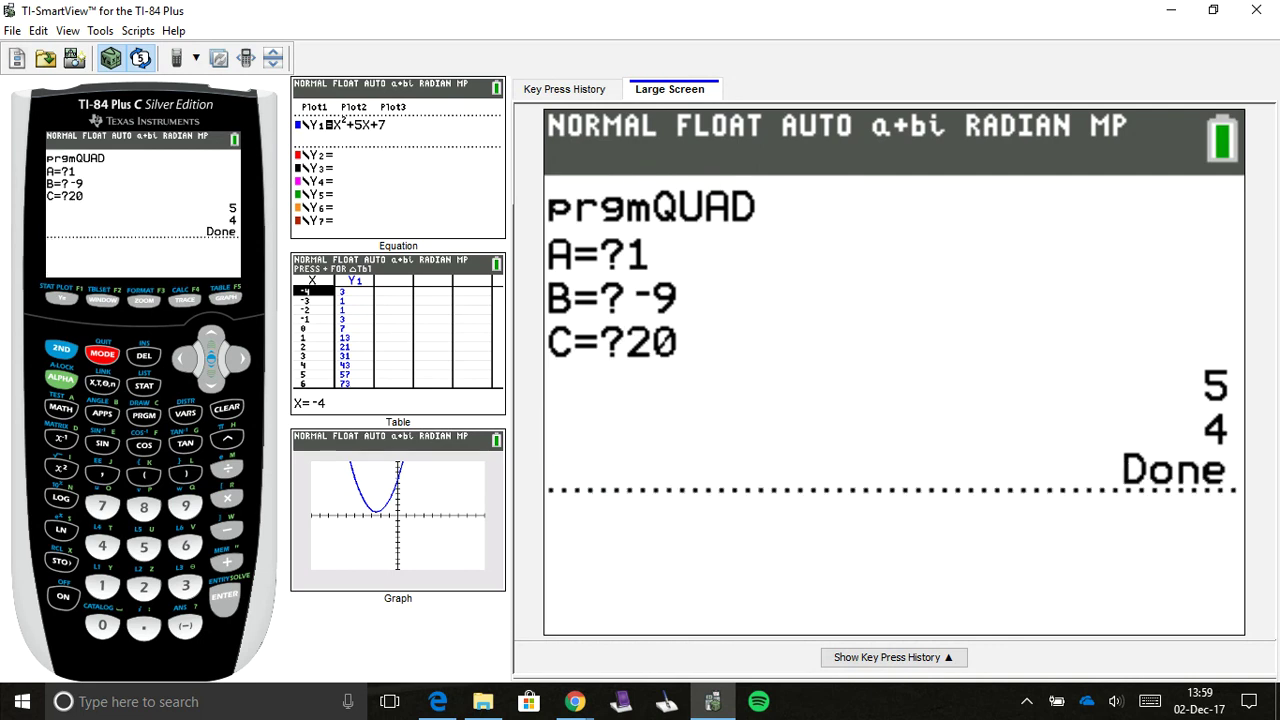
key("alt+Tab")
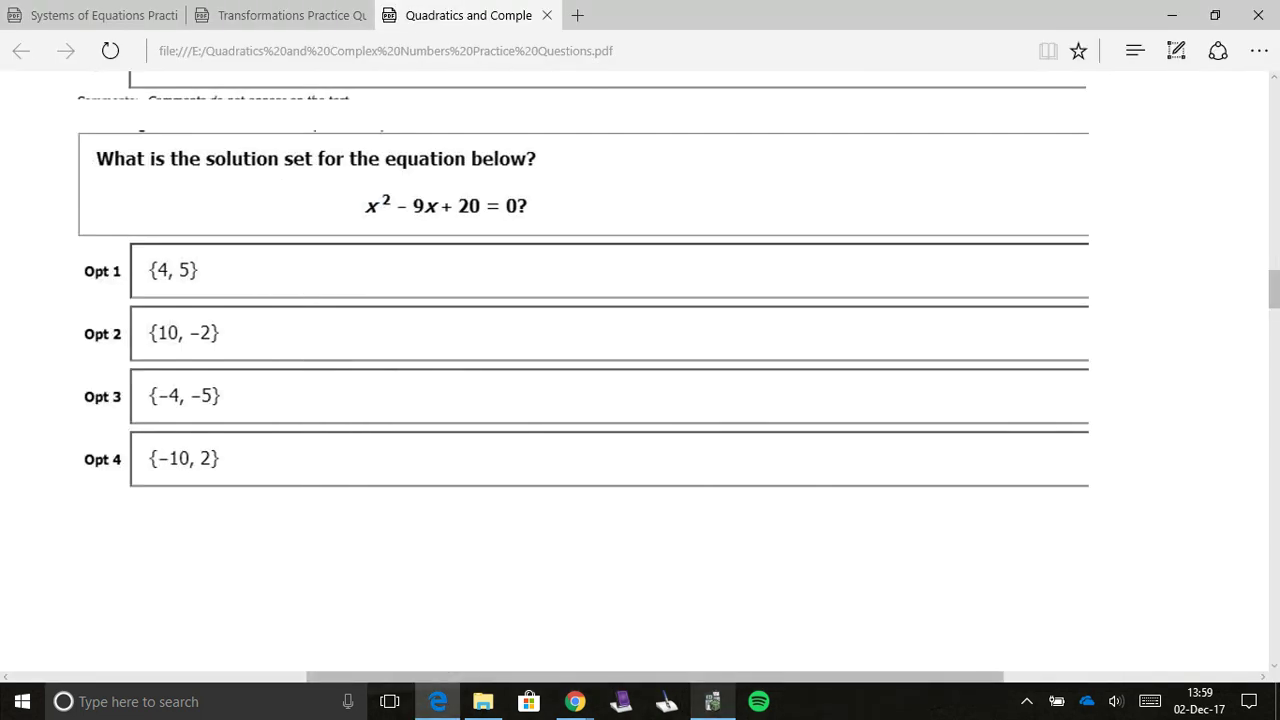
scroll(640, 370, "down", 7)
scroll(580, 380, "down", 2)
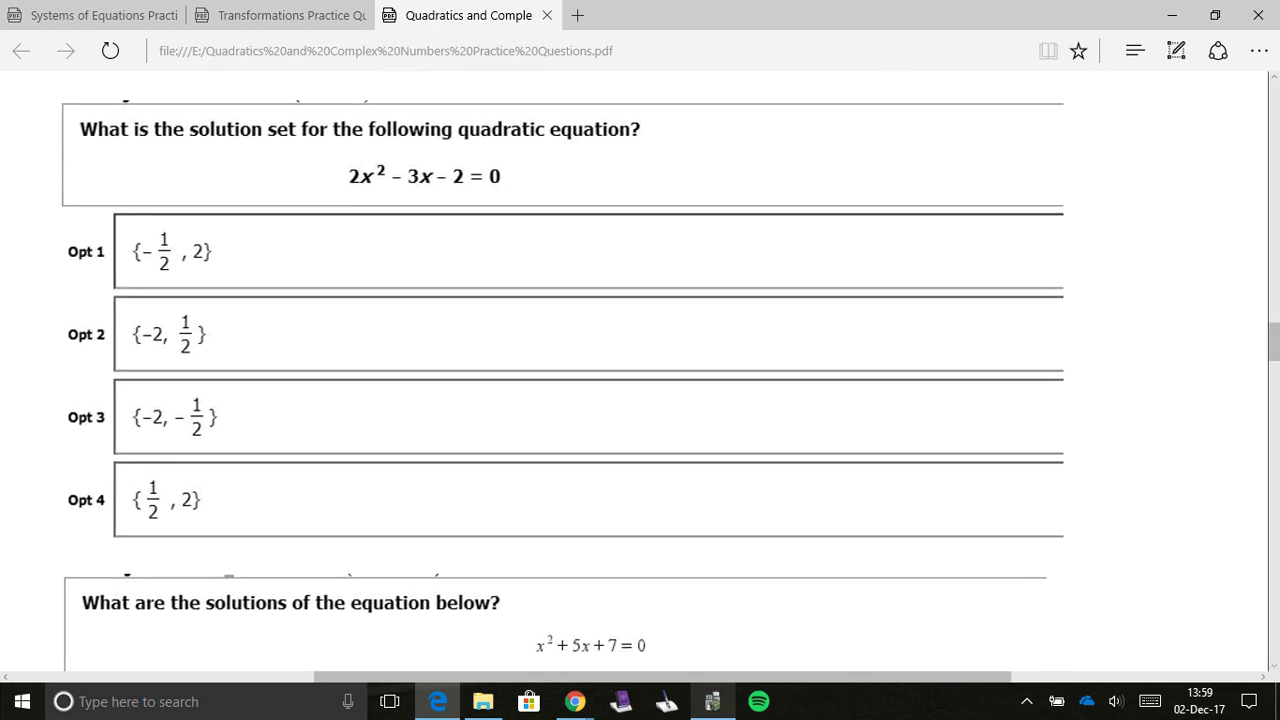
key("alt+Tab")
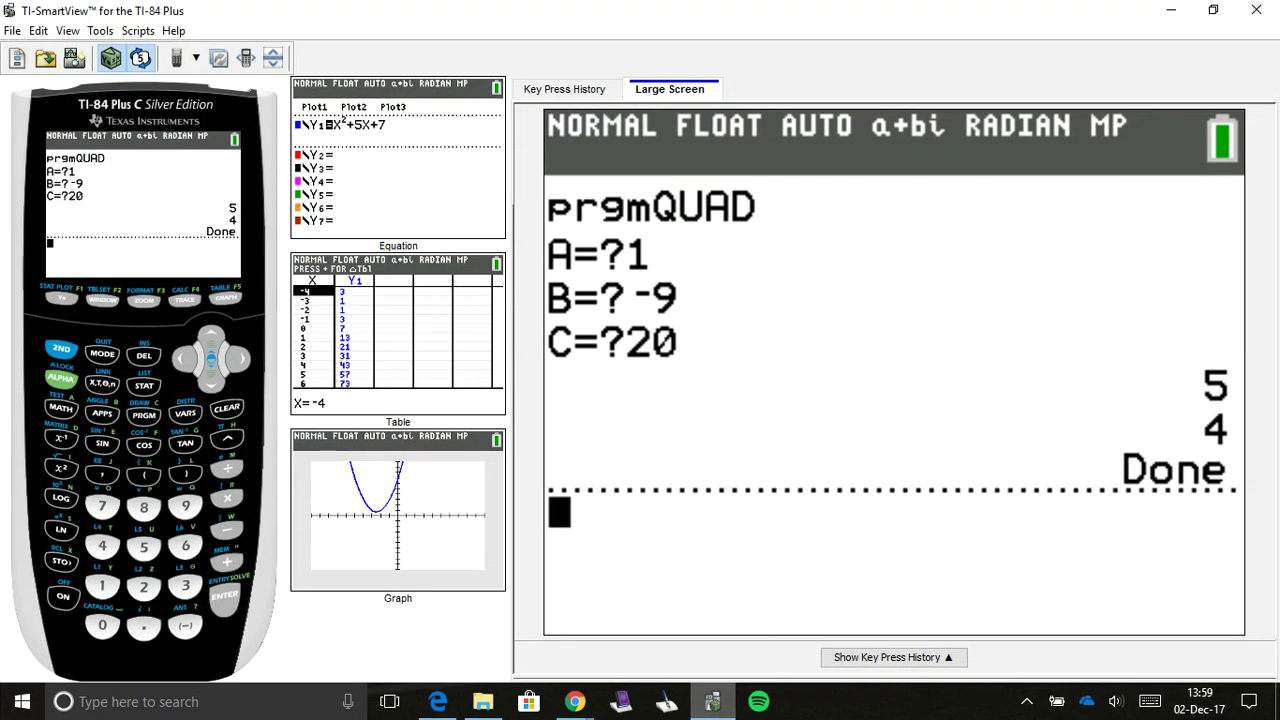
Step: Launch the QUAD program again and read the new equation's coefficients from the PDF
key("p")
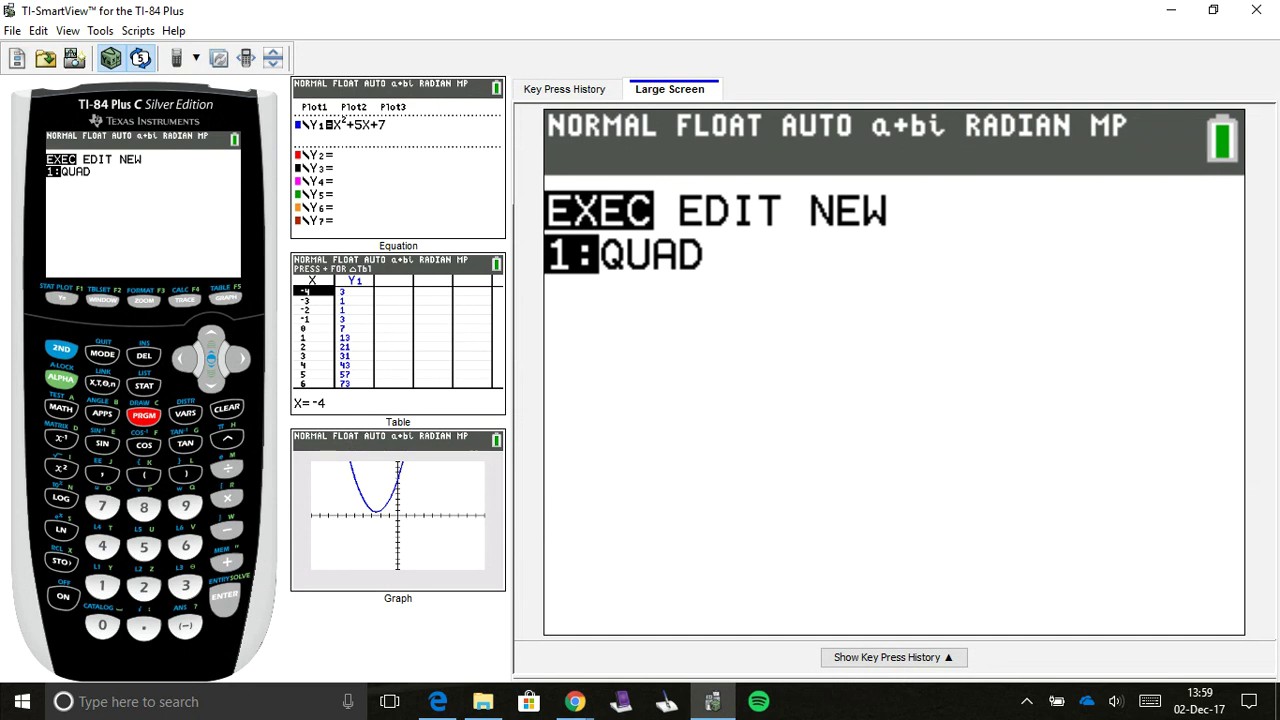
key("Return")
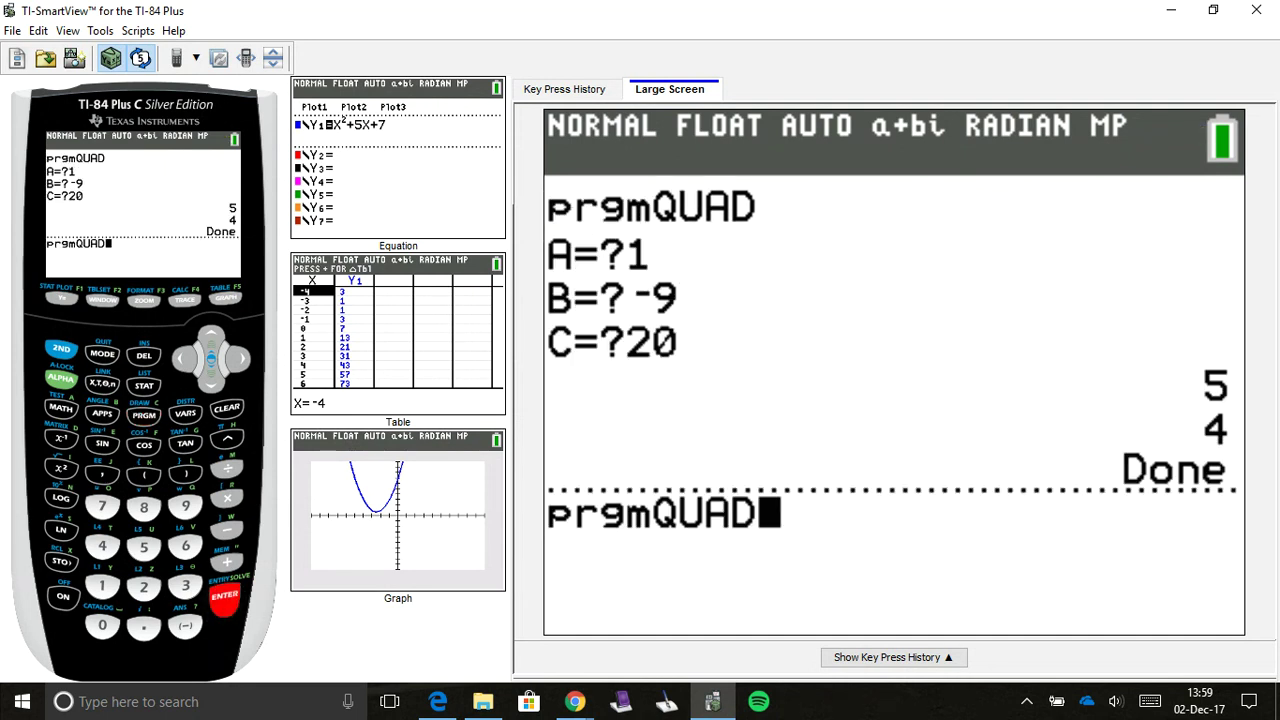
key("Return")
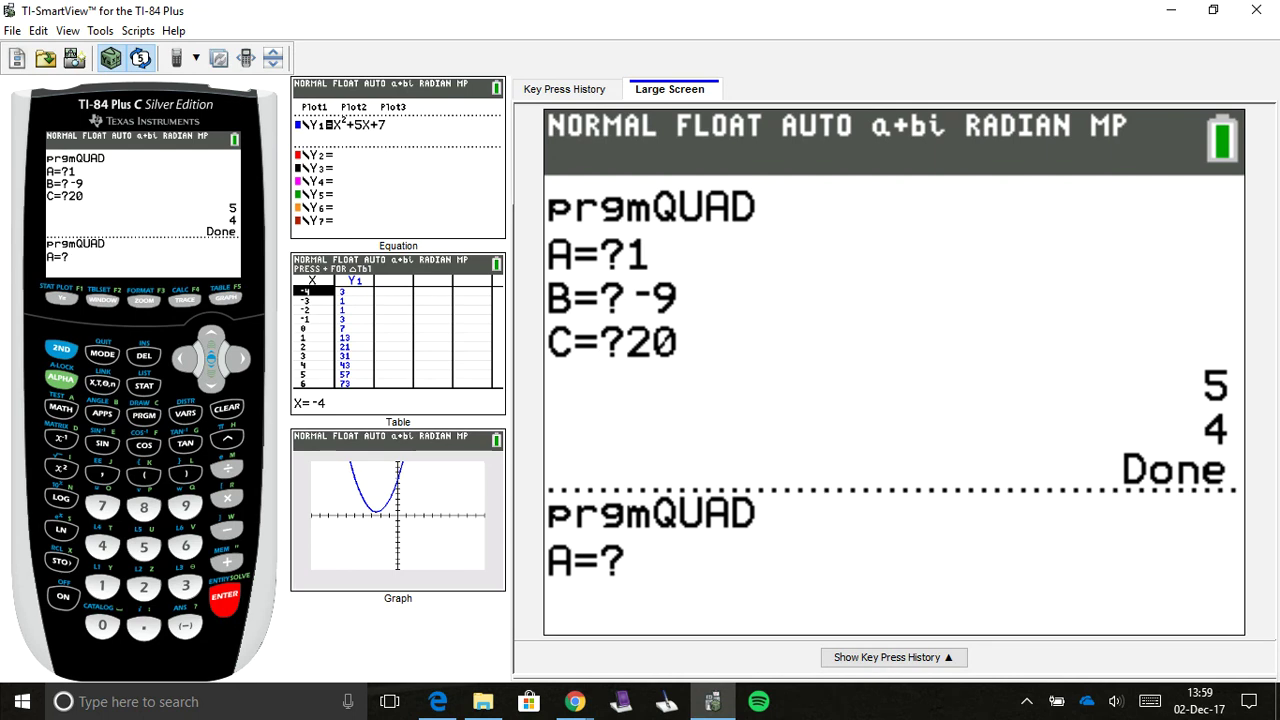
key("alt+Tab")
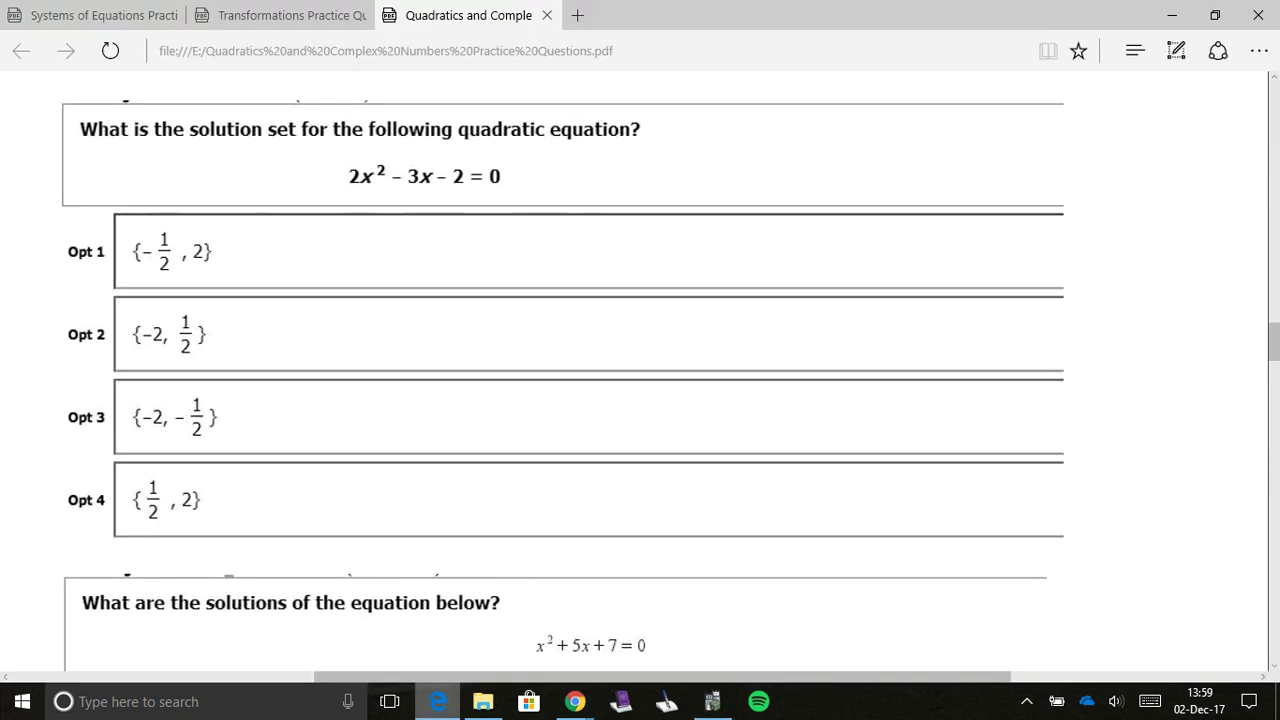
key("alt+Tab")
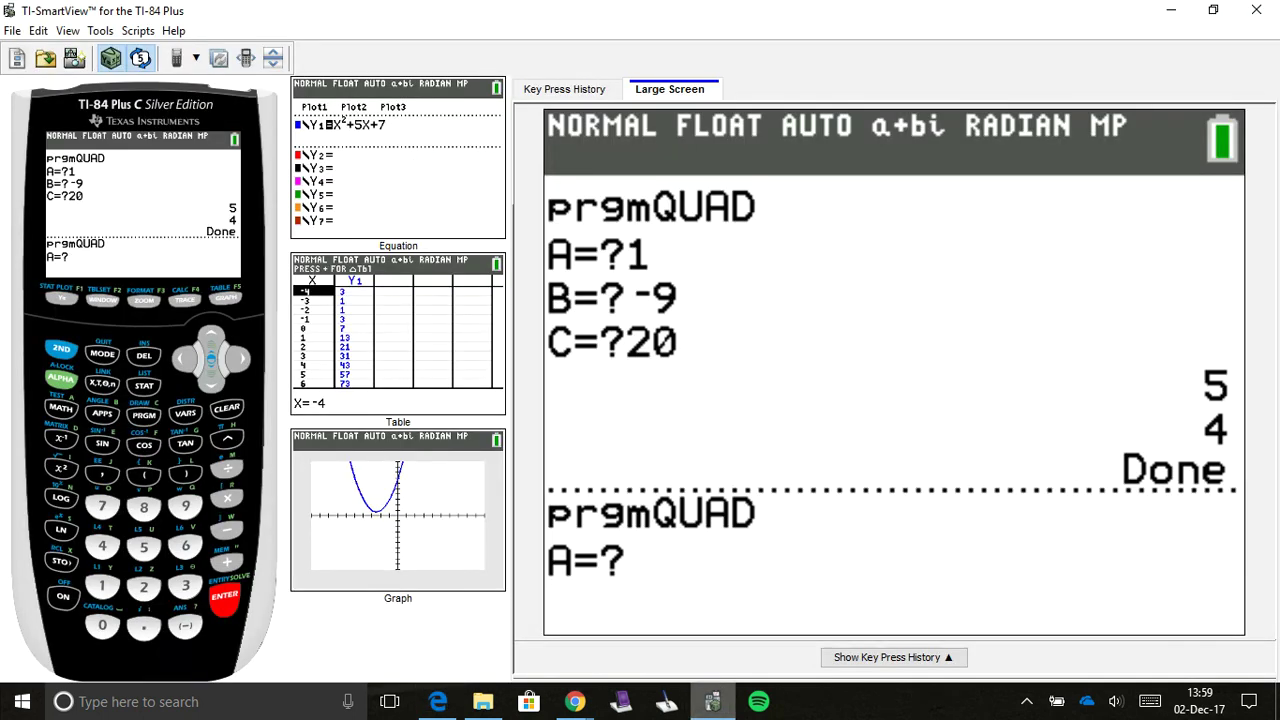
Step: Enter A=2, B=-3, C=-2 at the QUAD prompts, getting roots 2 and -.5
type("2")
key("Return")
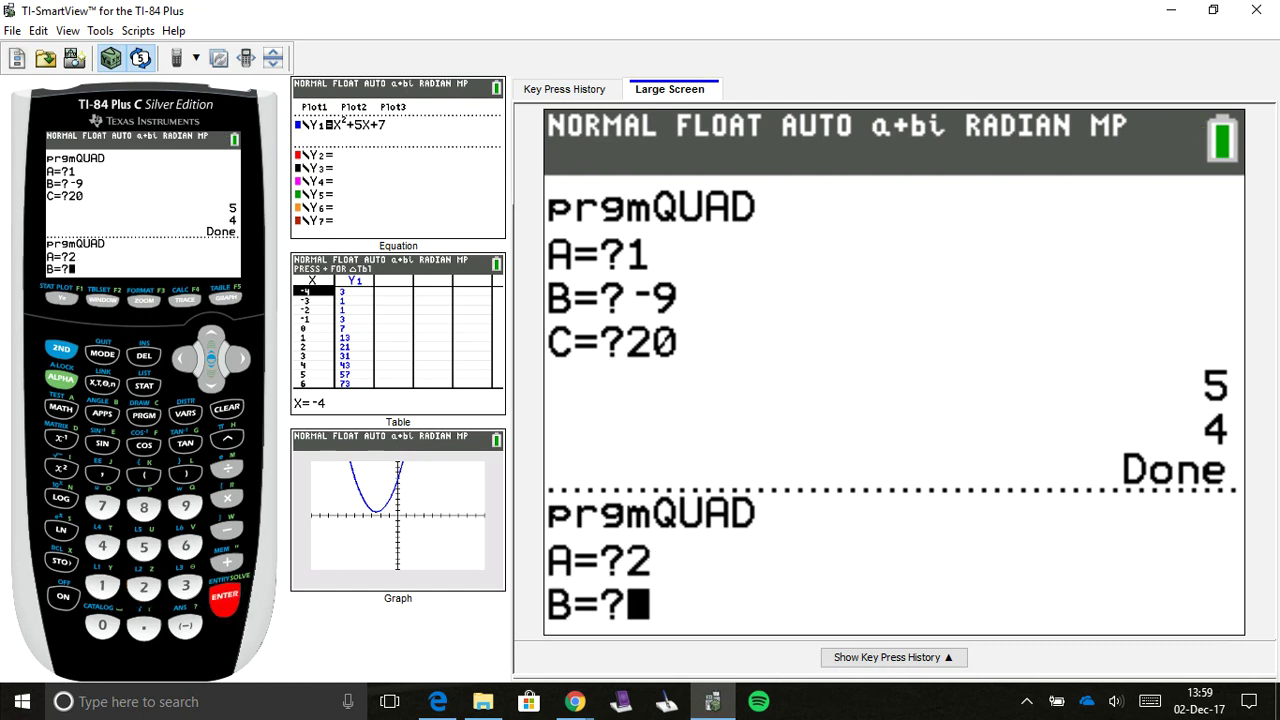
key("alt+Tab")
key("alt+Tab")
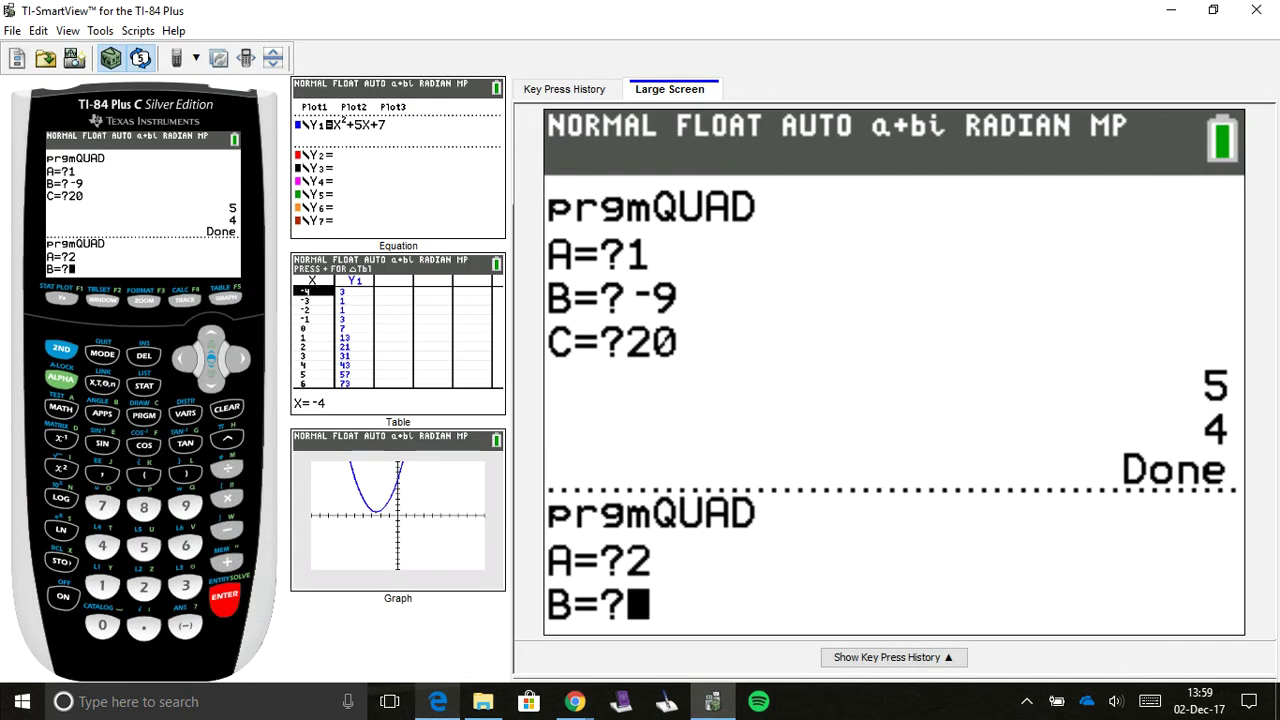
type("-3")
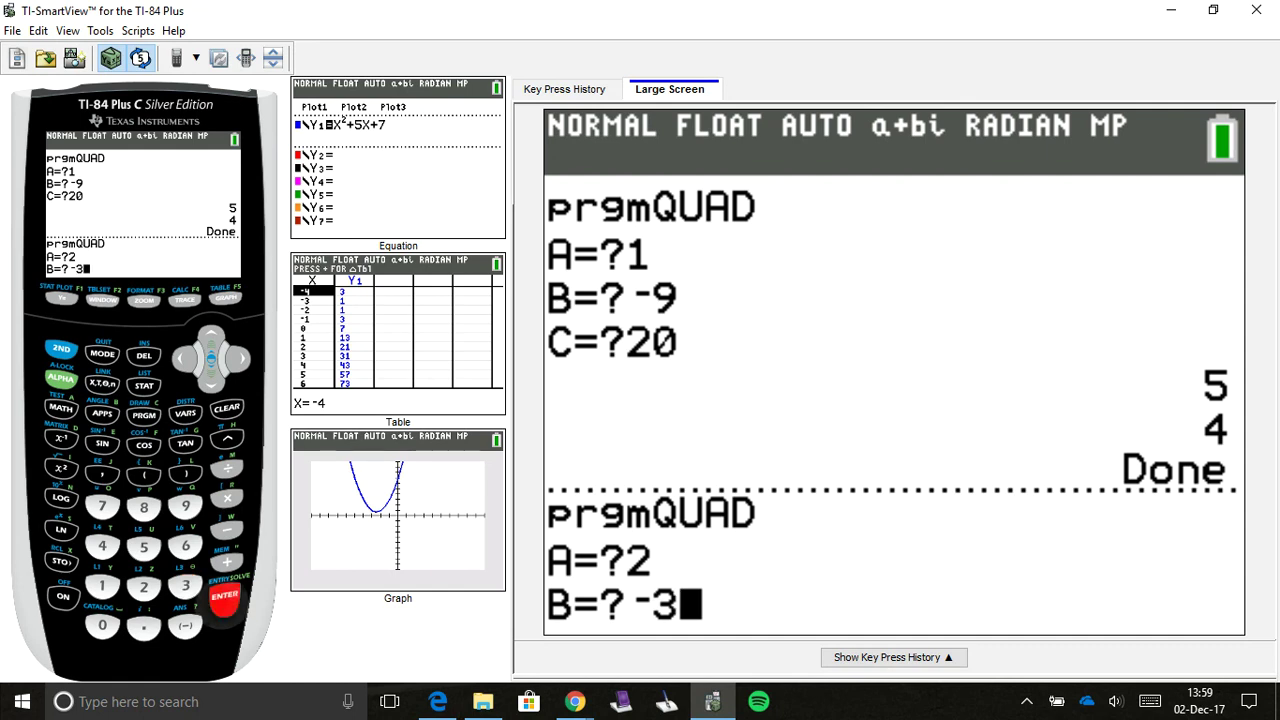
key("Return")
type("-2")
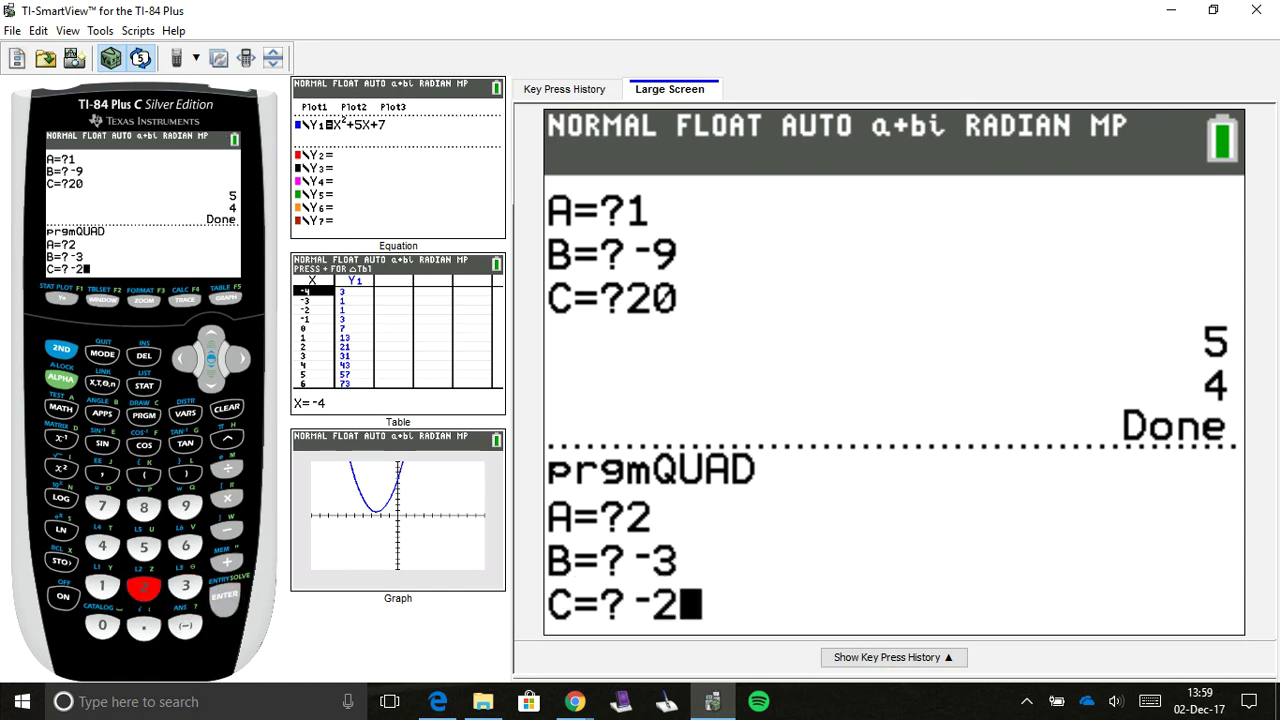
key("Return")
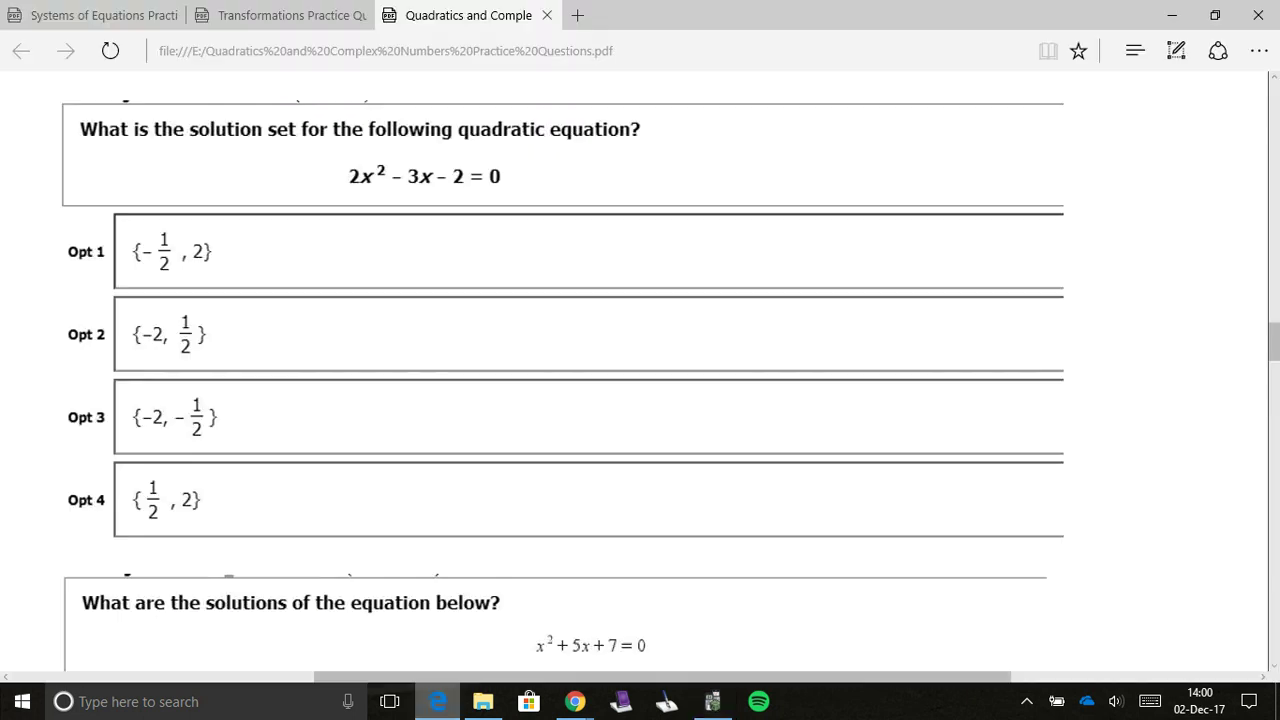
Step: Scroll the PDF down and sideways until the x²+5x+7=0 question is in view
scroll(560, 380, "down", 5)
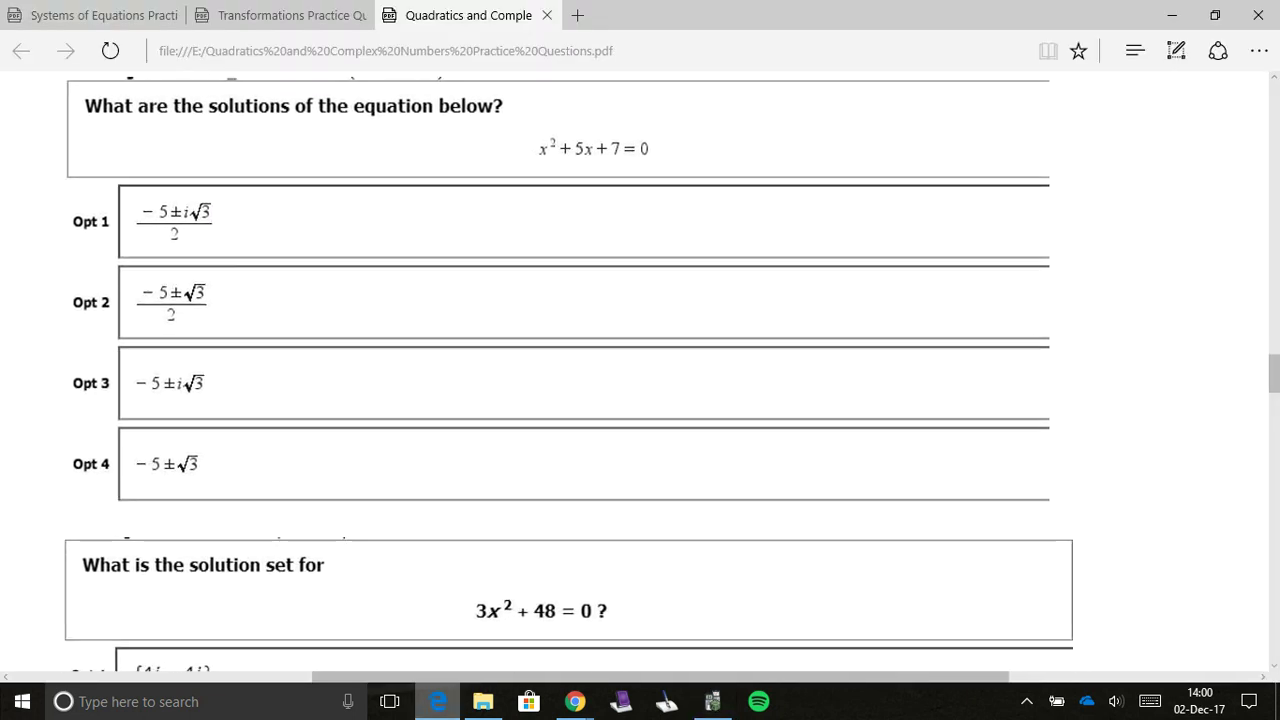
scroll(560, 380, "right", 1)
scroll(560, 380, "down", 1)
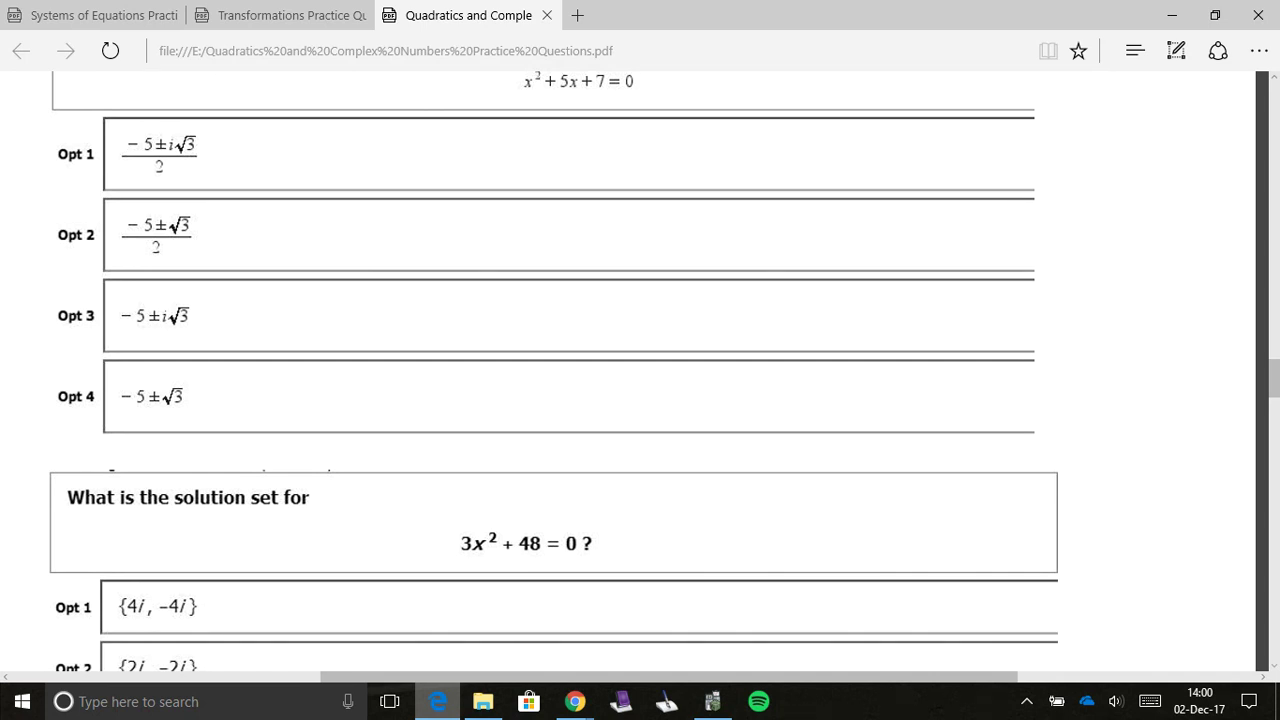
scroll(560, 380, "up", 1)
scroll(540, 380, "up", 1)
scroll(540, 380, "right", 1)
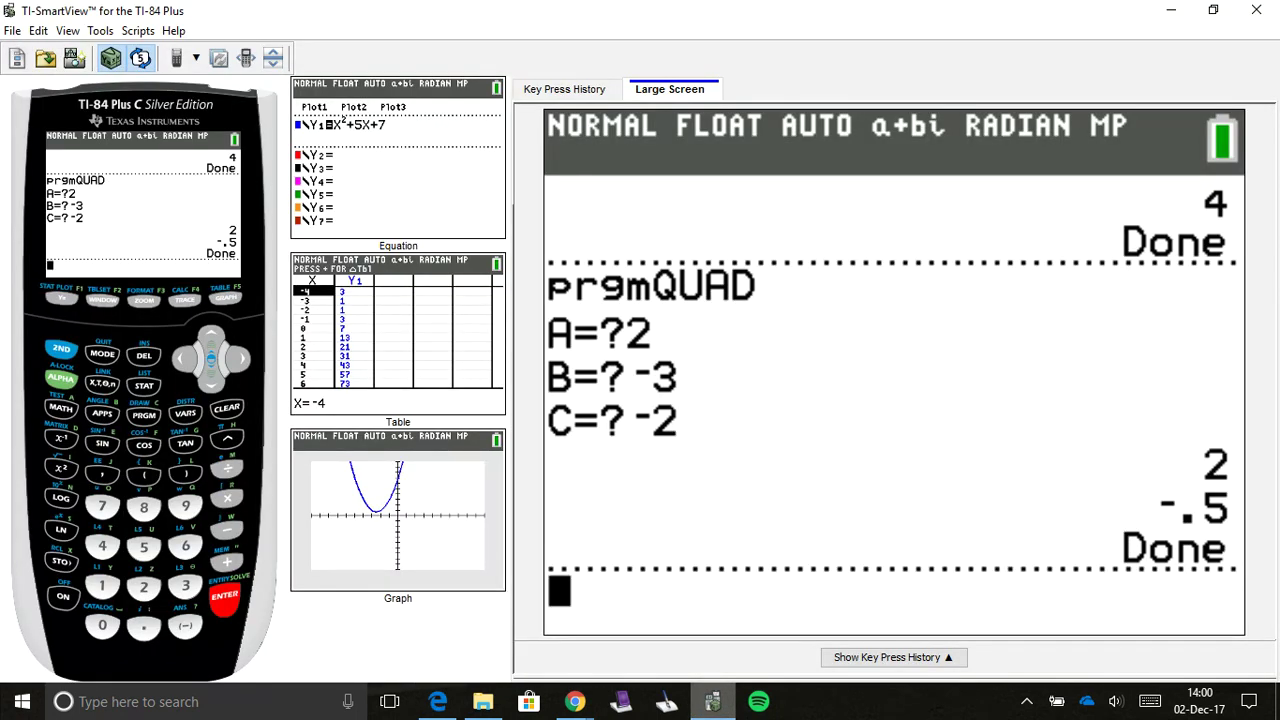
Step: Run QUAD with A=1, B=5, C=7, getting complex roots -2.5±.8660254038i
key("p")
key("Return")
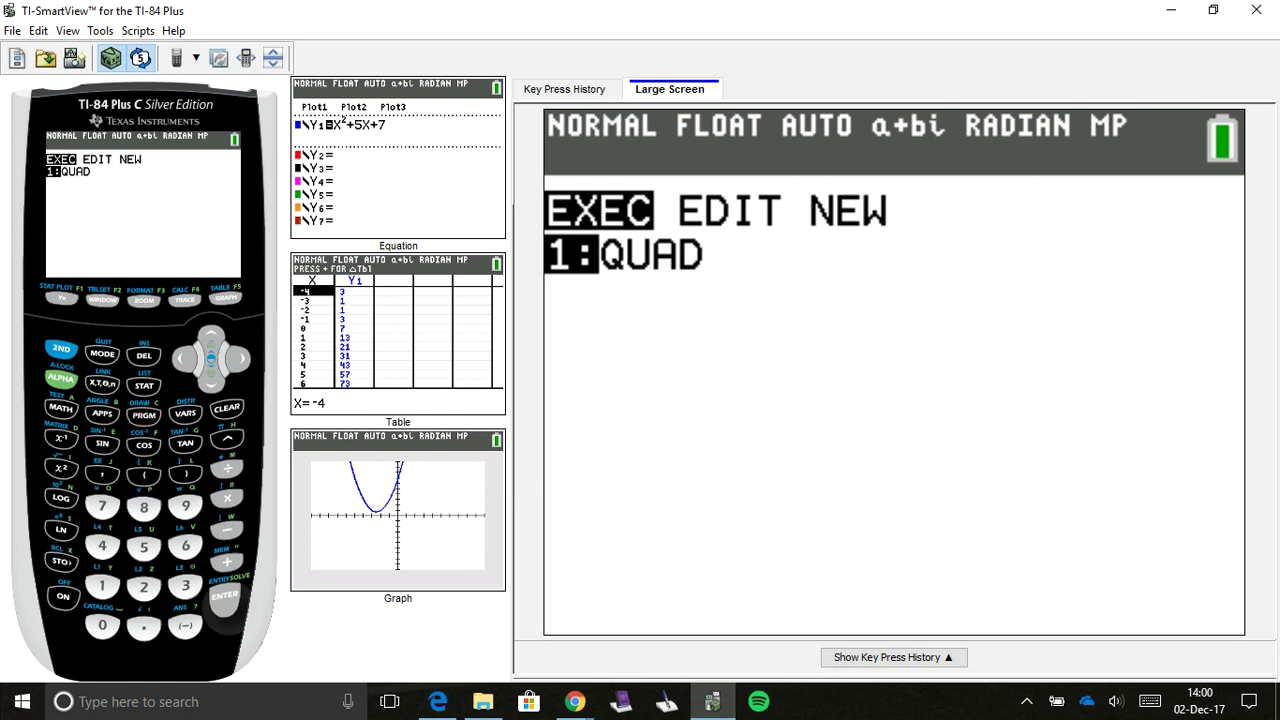
key("Return")
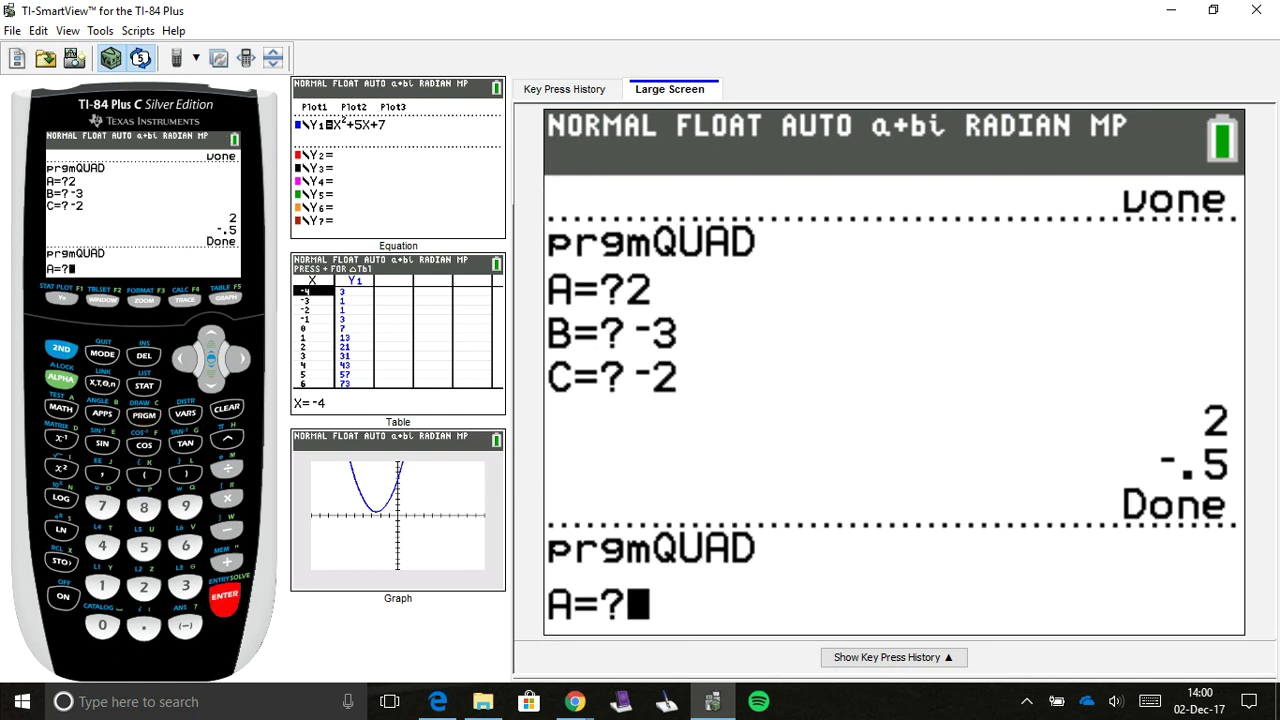
type("1")
key("Return")
type("5")
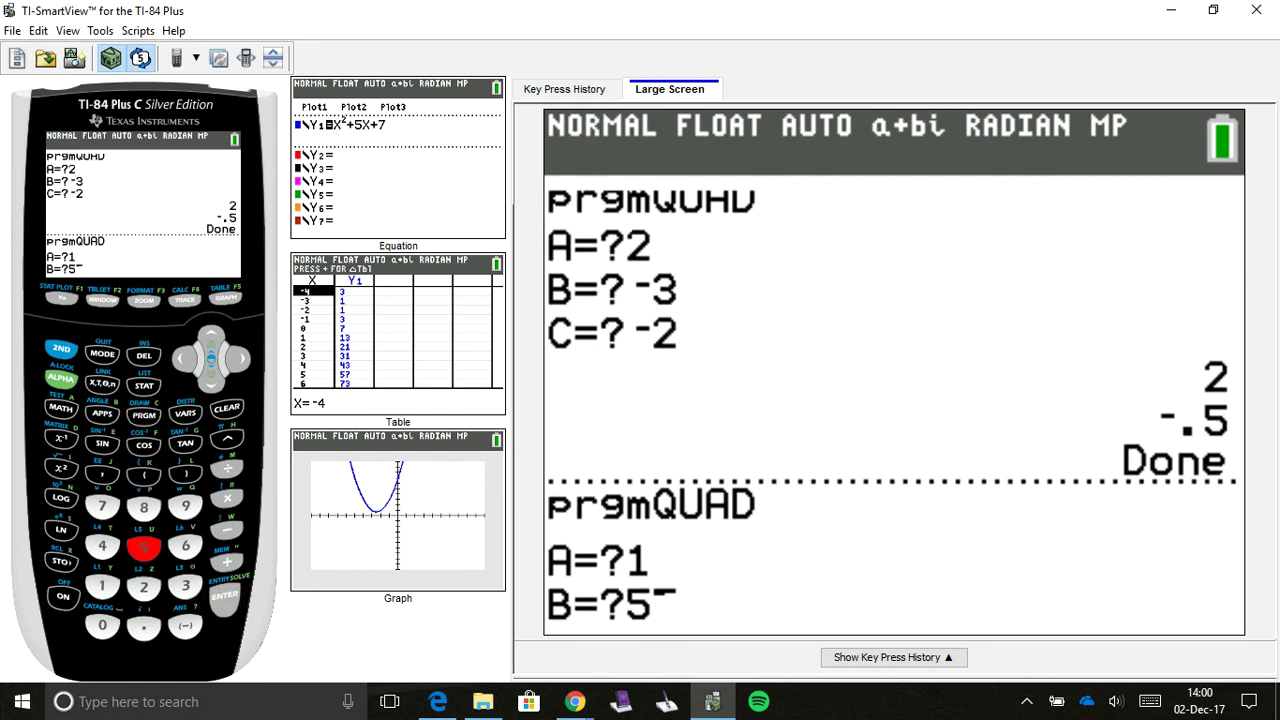
key("Return")
type("7")
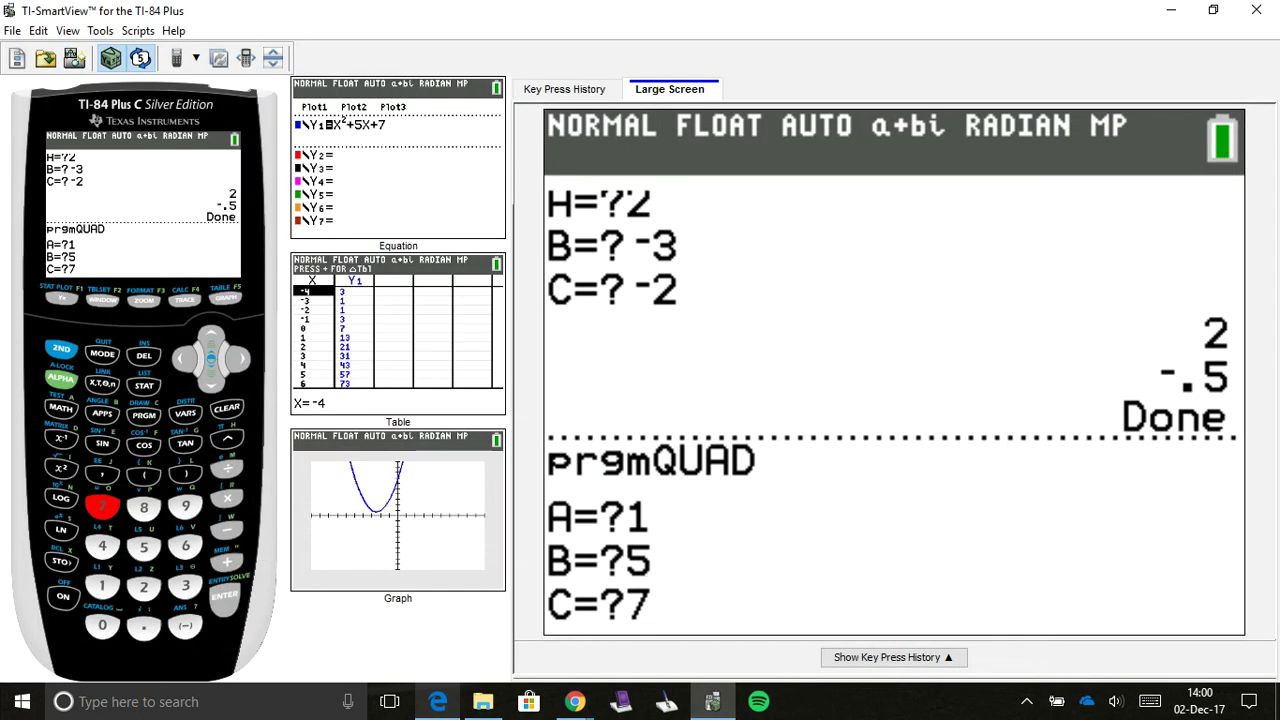
key("Return")
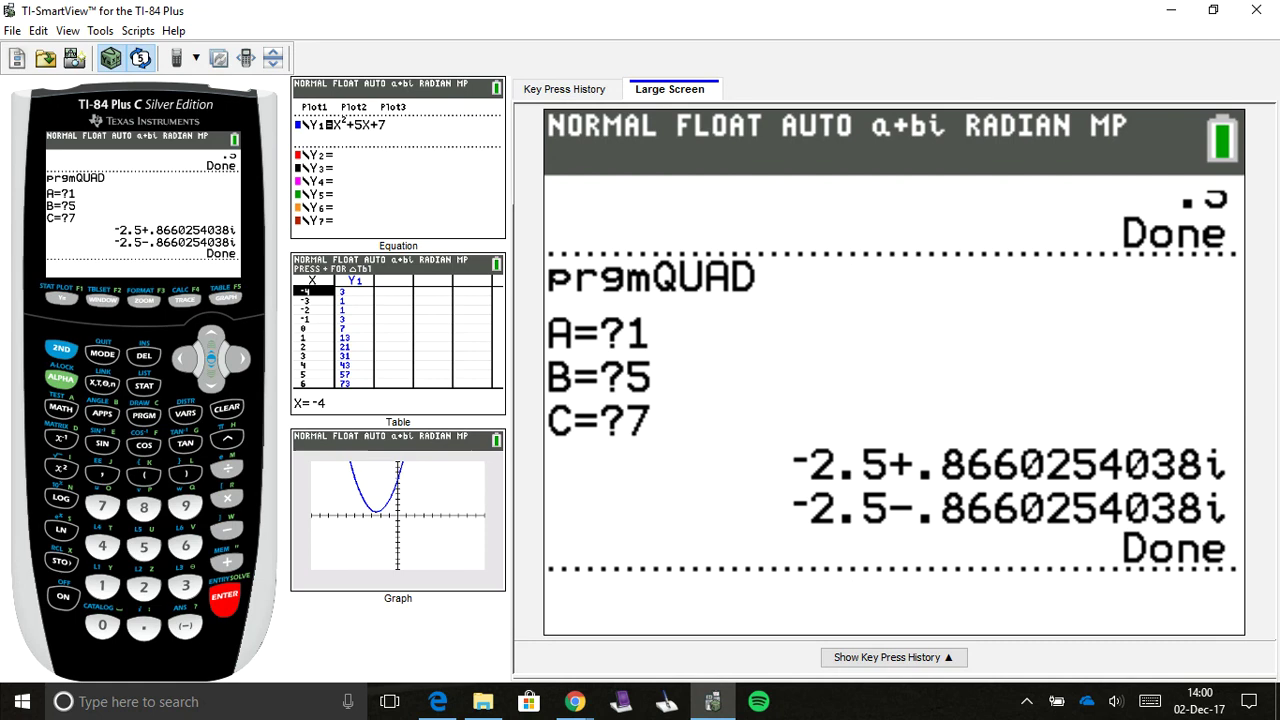
Step: Evaluate option 1's numerator -5+i√3, giving -5+1.732050808i
left_click(438, 701)
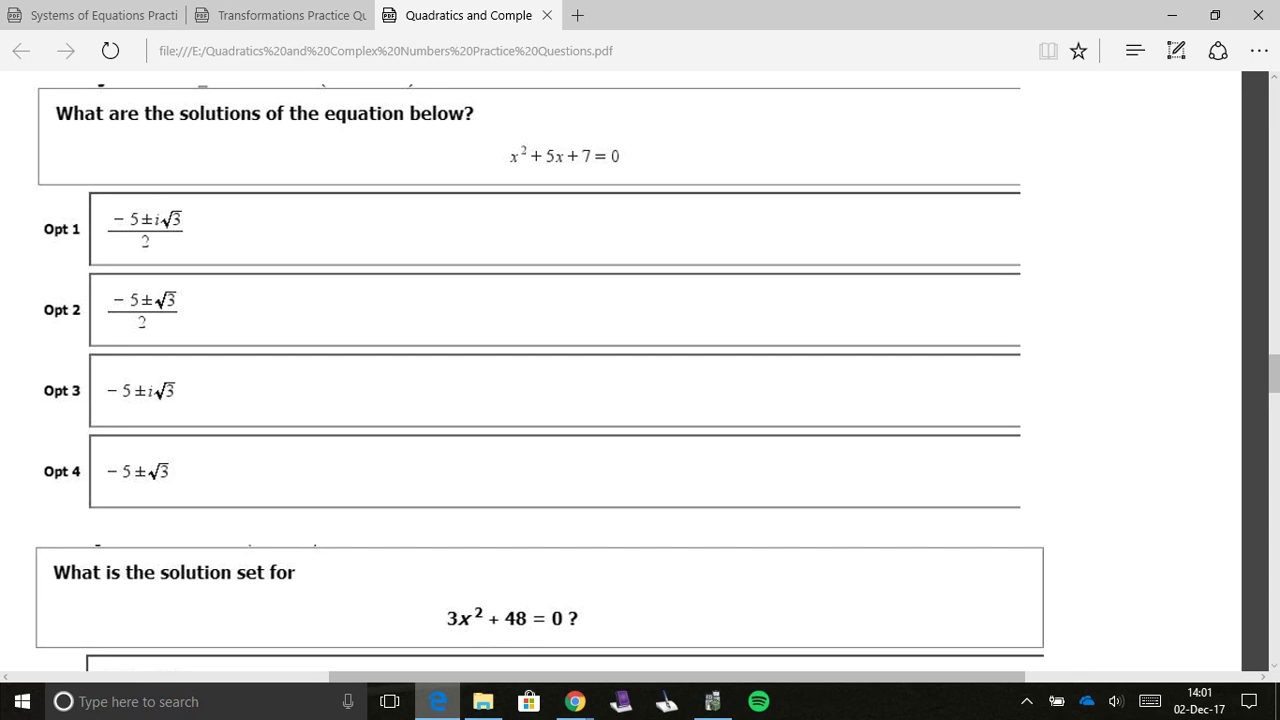
left_click(712, 701)
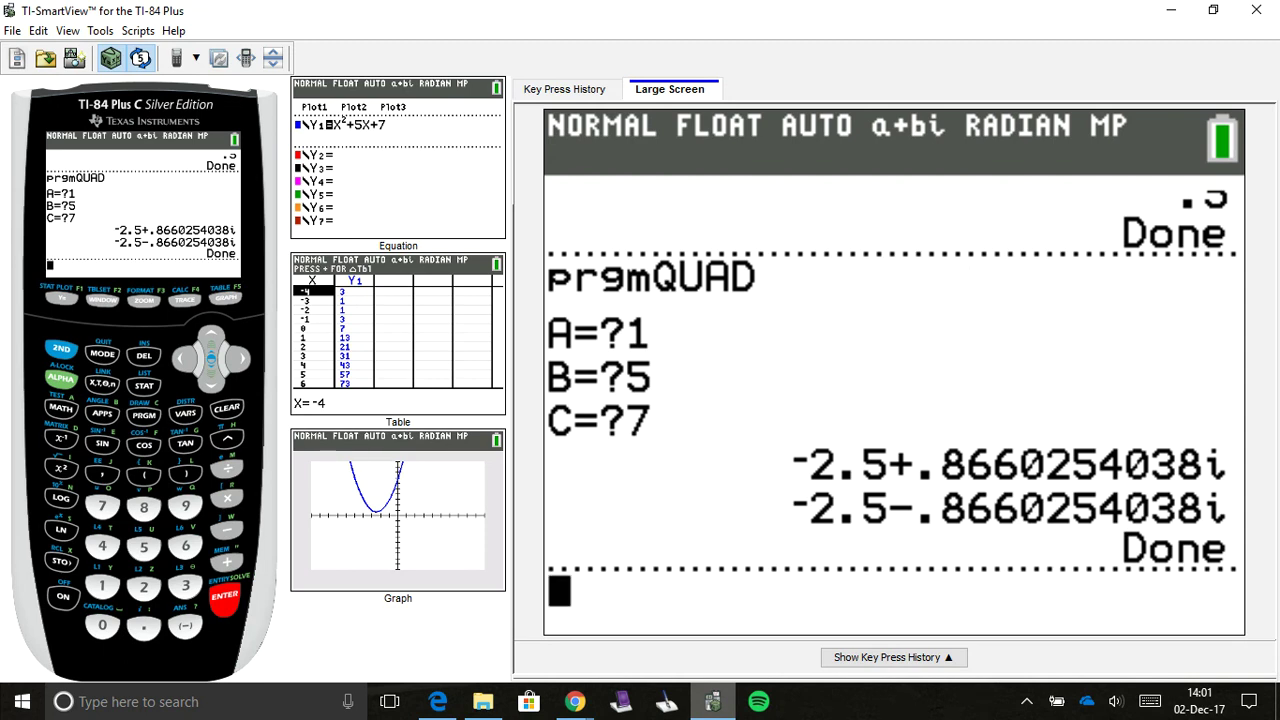
type("-5+")
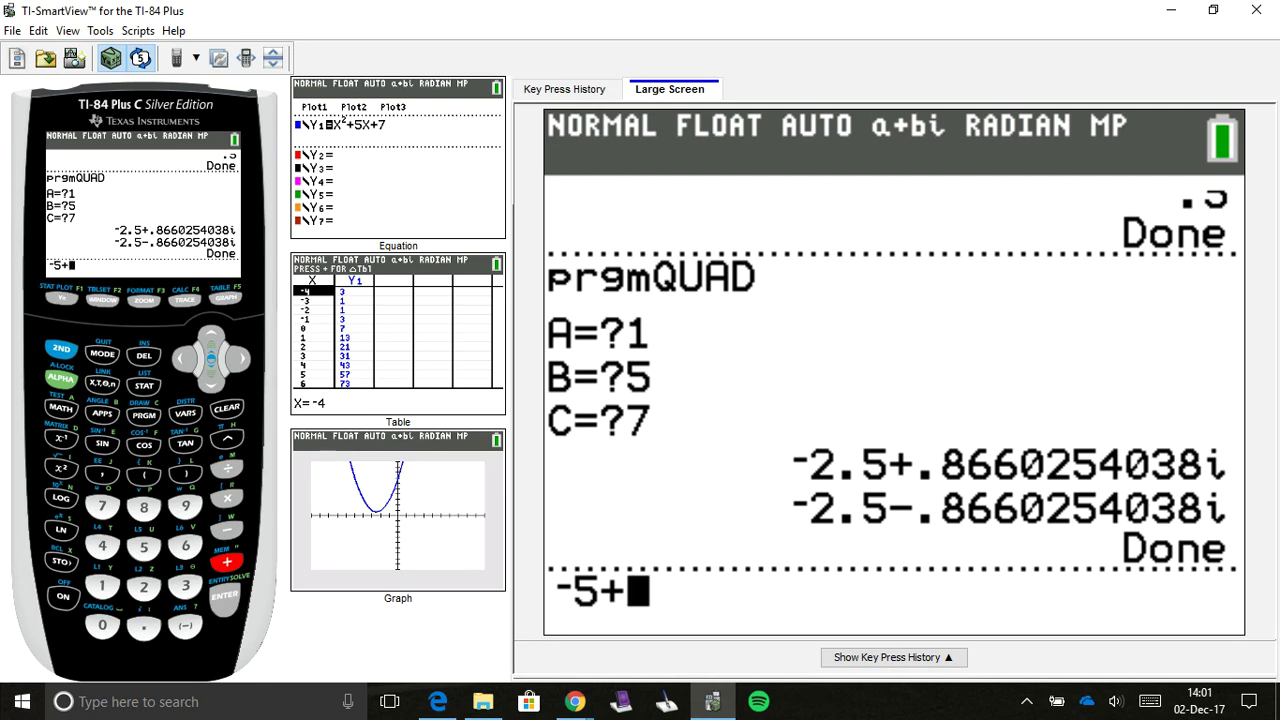
type("i")
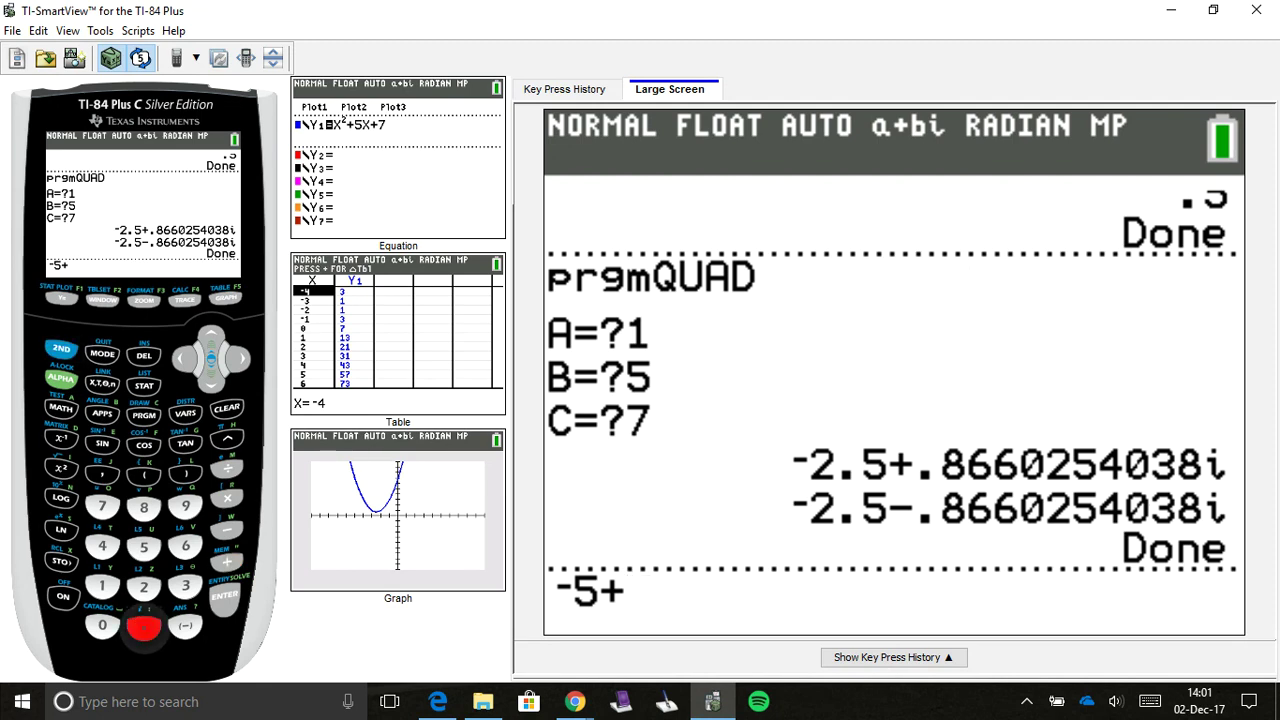
left_click(61, 349)
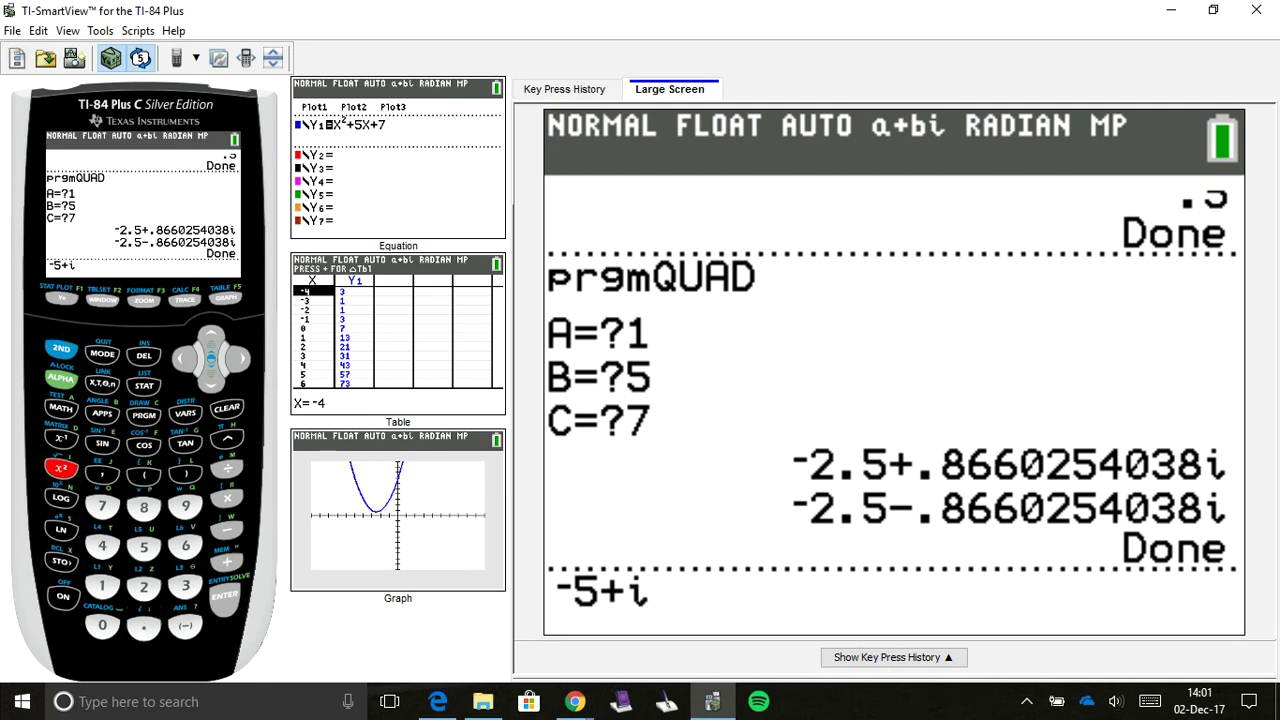
left_click(61, 468)
left_click(185, 587)
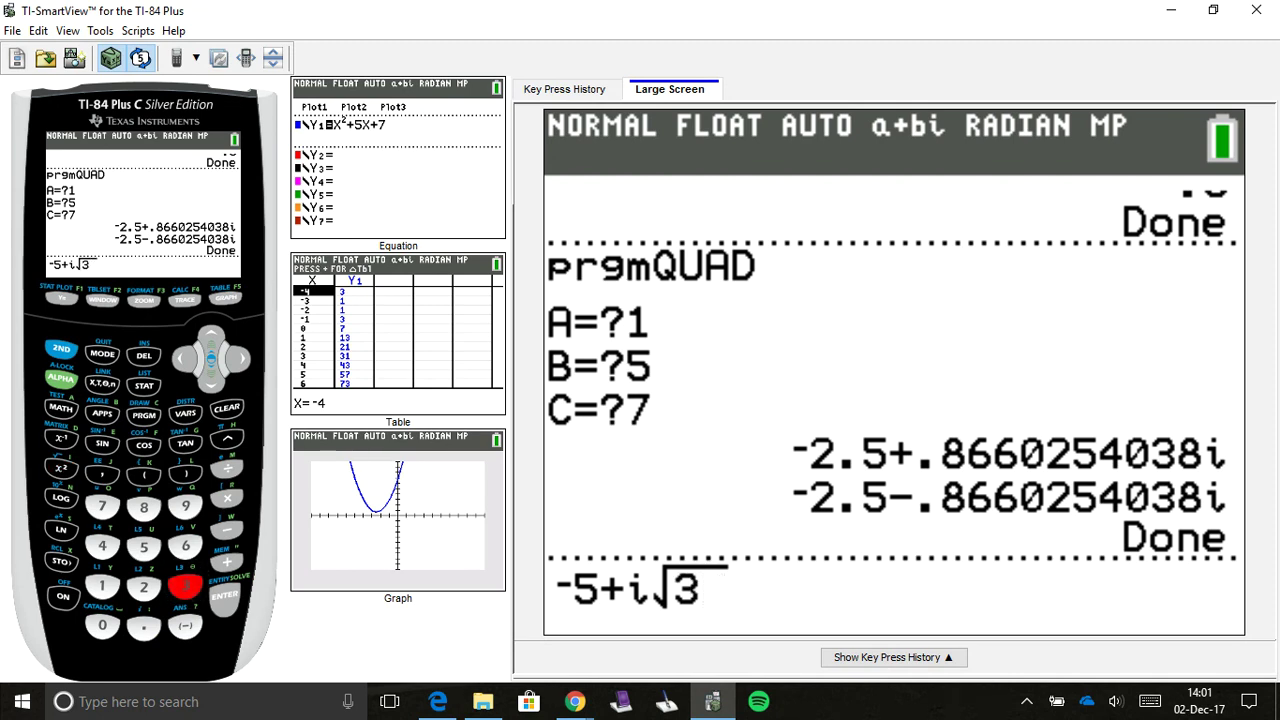
key("Right")
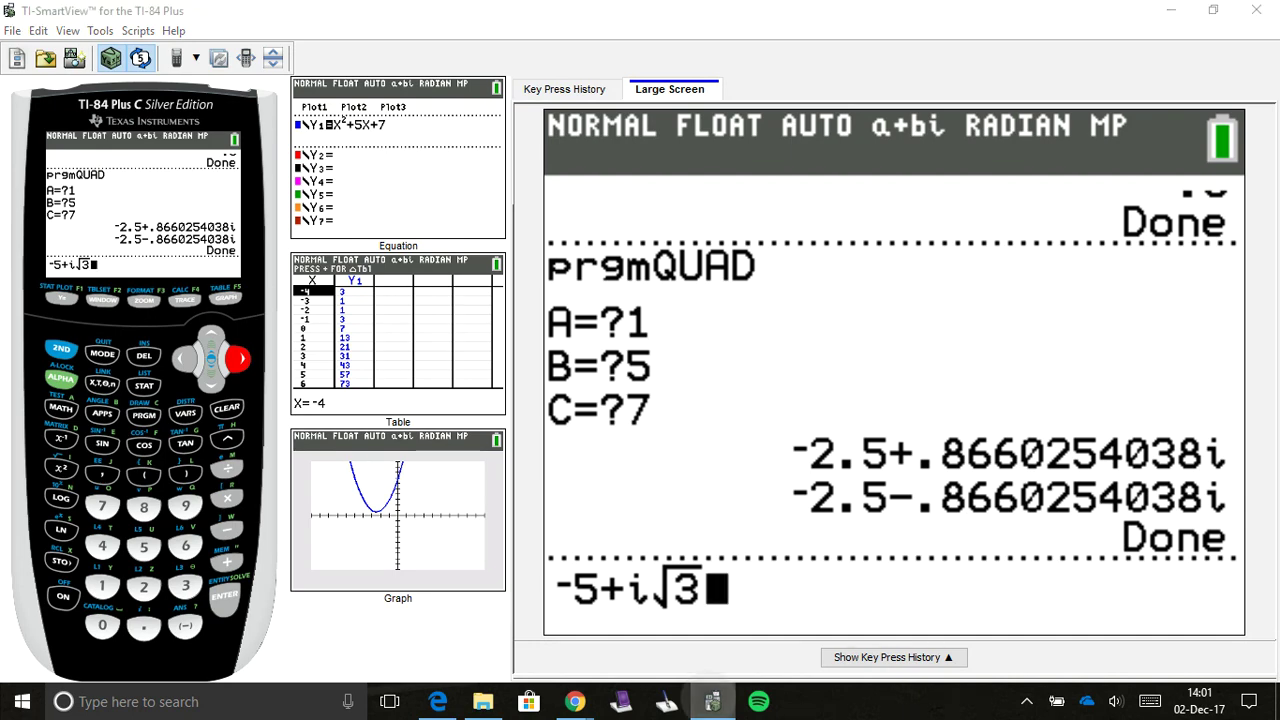
key("alt+Tab")
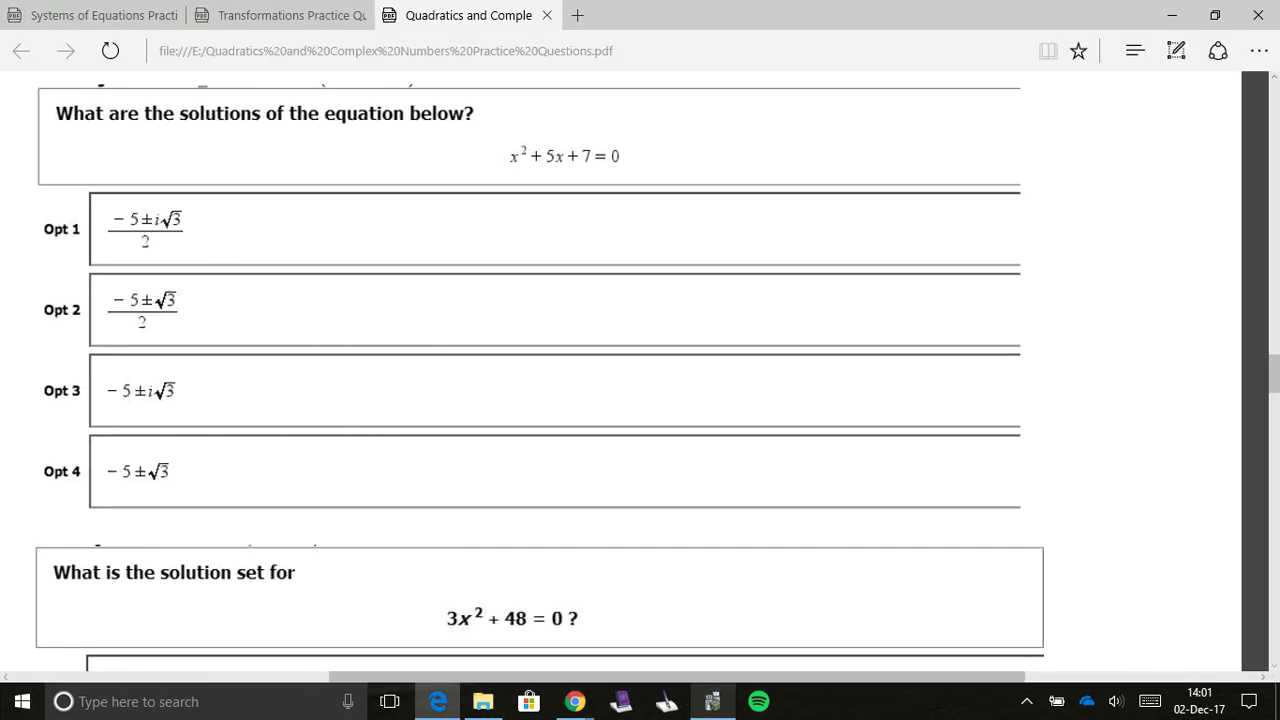
key("alt+Tab")
key("Return")
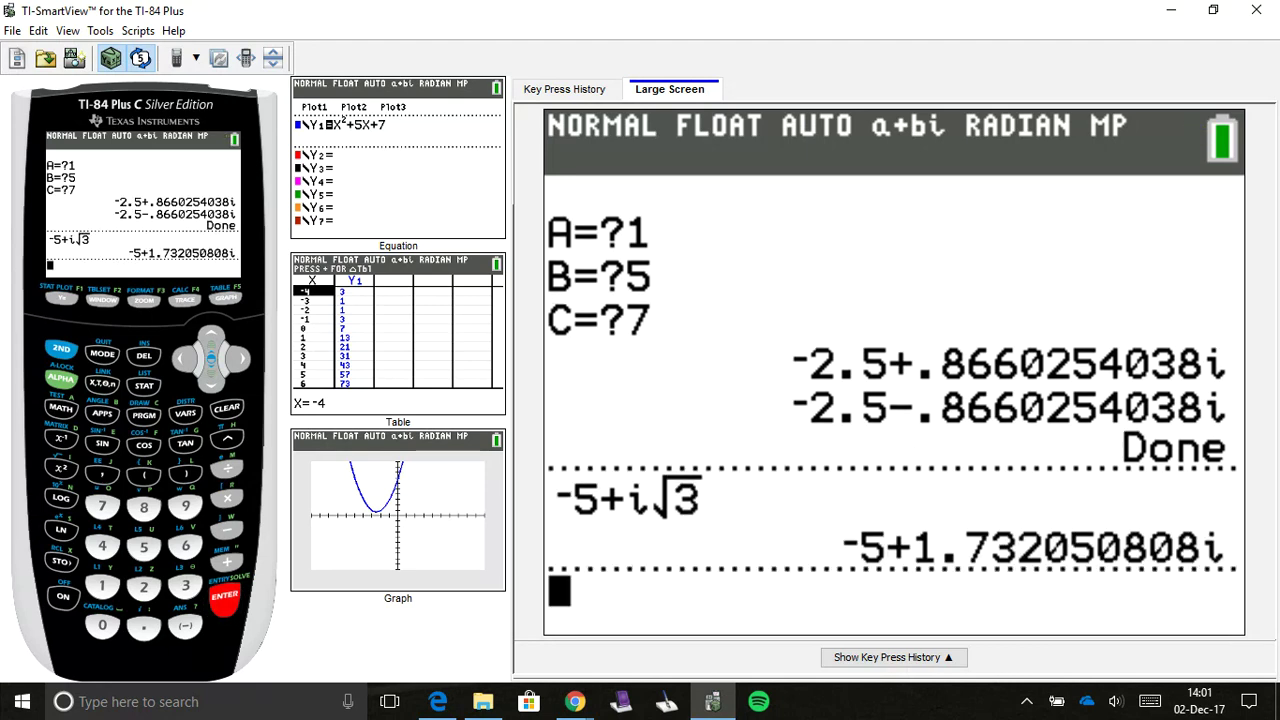
Step: Divide the answer by 2 to get -2.5+.8660254038i, matching the QUAD root
type("/2")
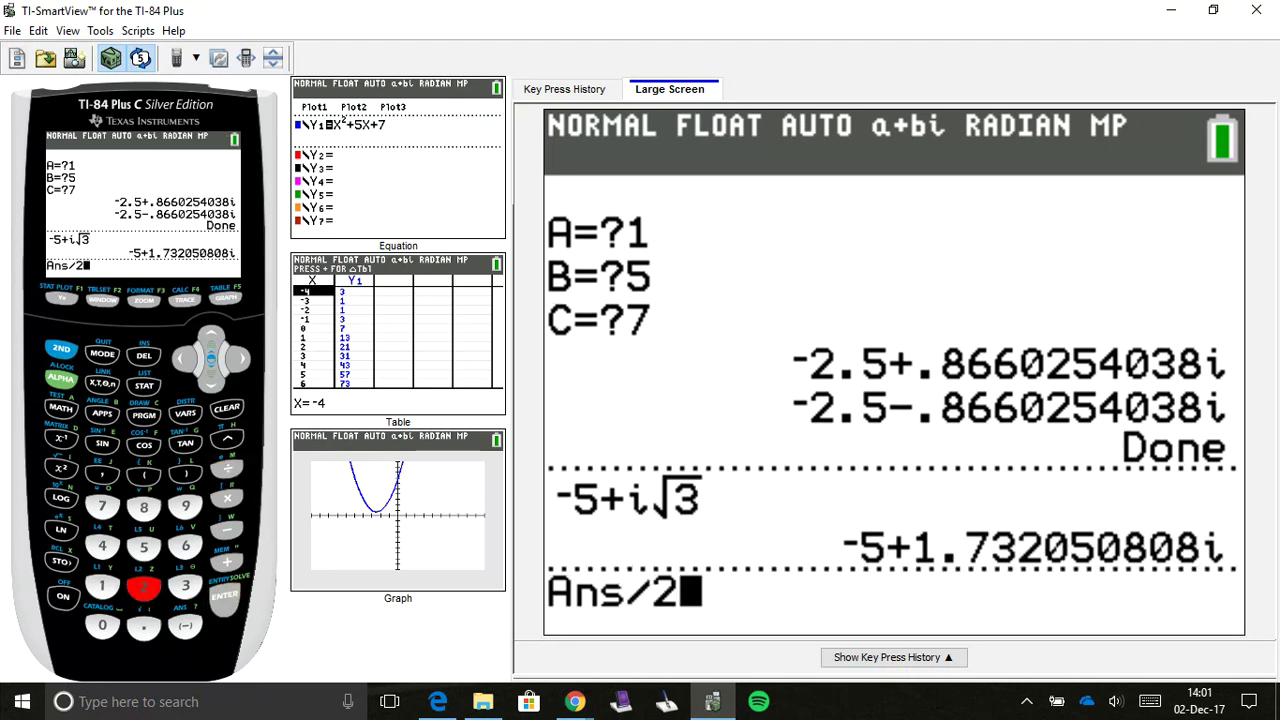
key("Return")
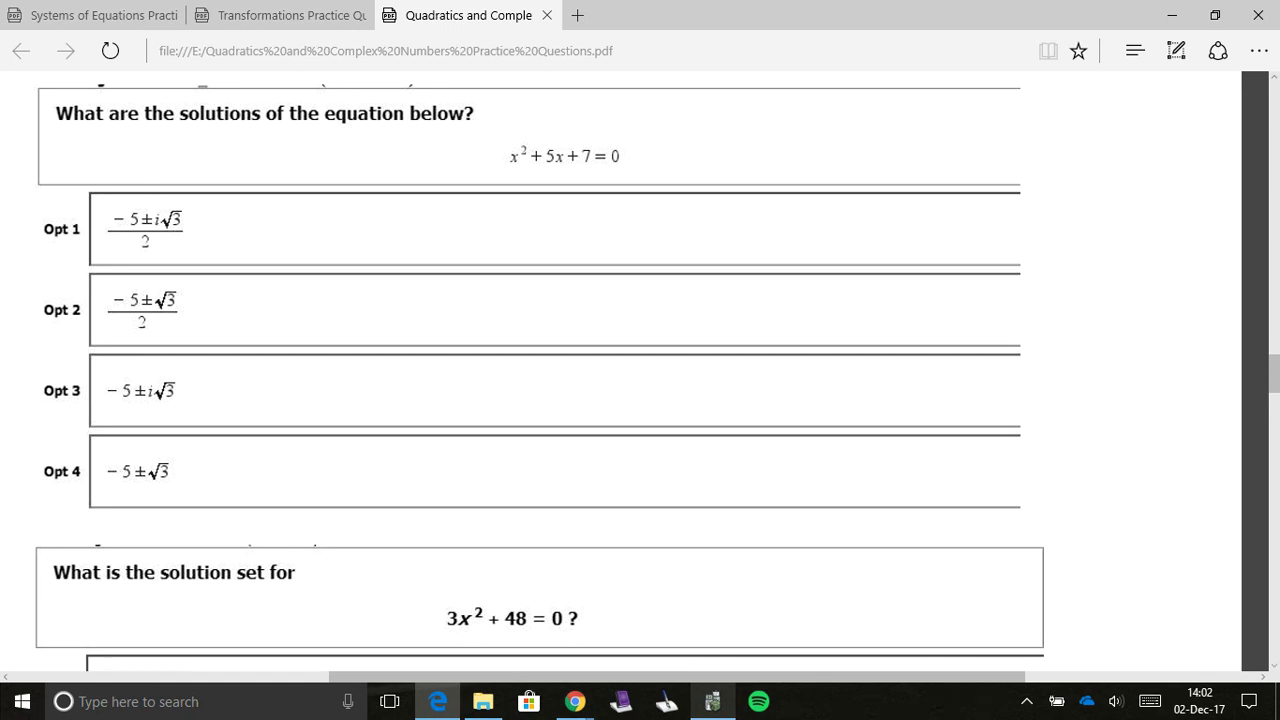
key("alt+Tab")
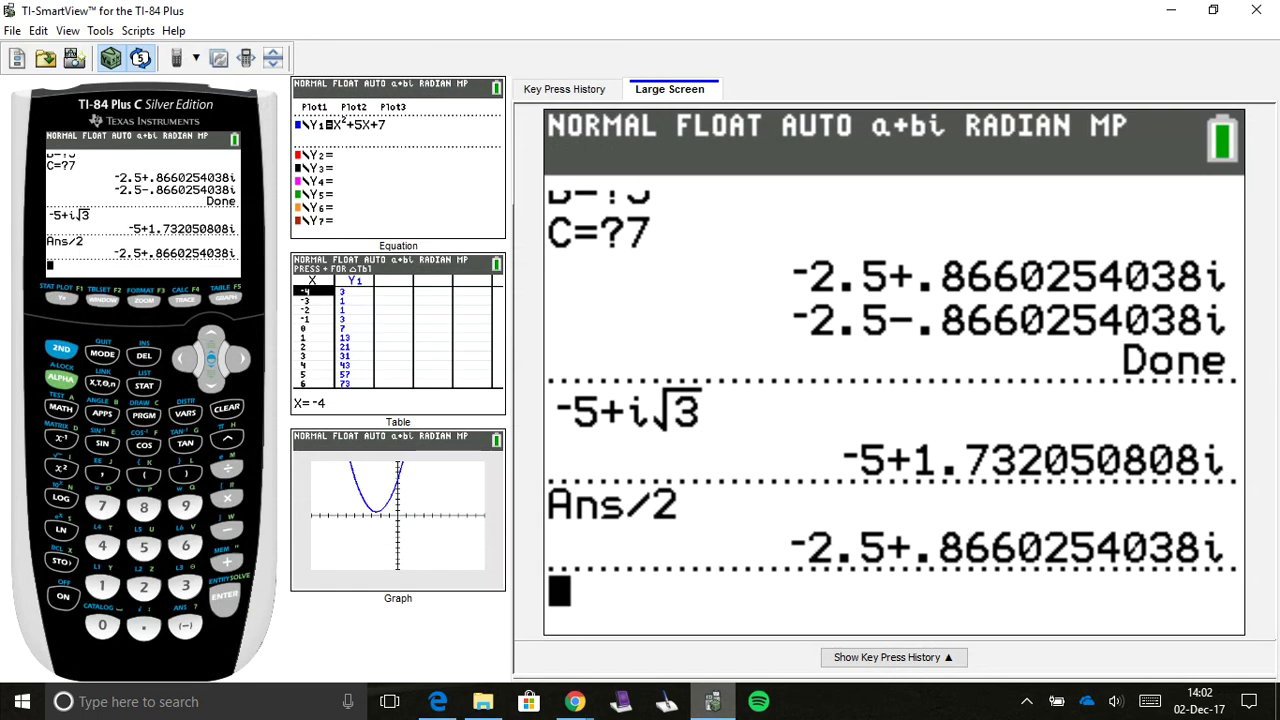
Step: Clear the home screen and show the PRGM EXEC menu listing 1:QUAD
key("Escape")
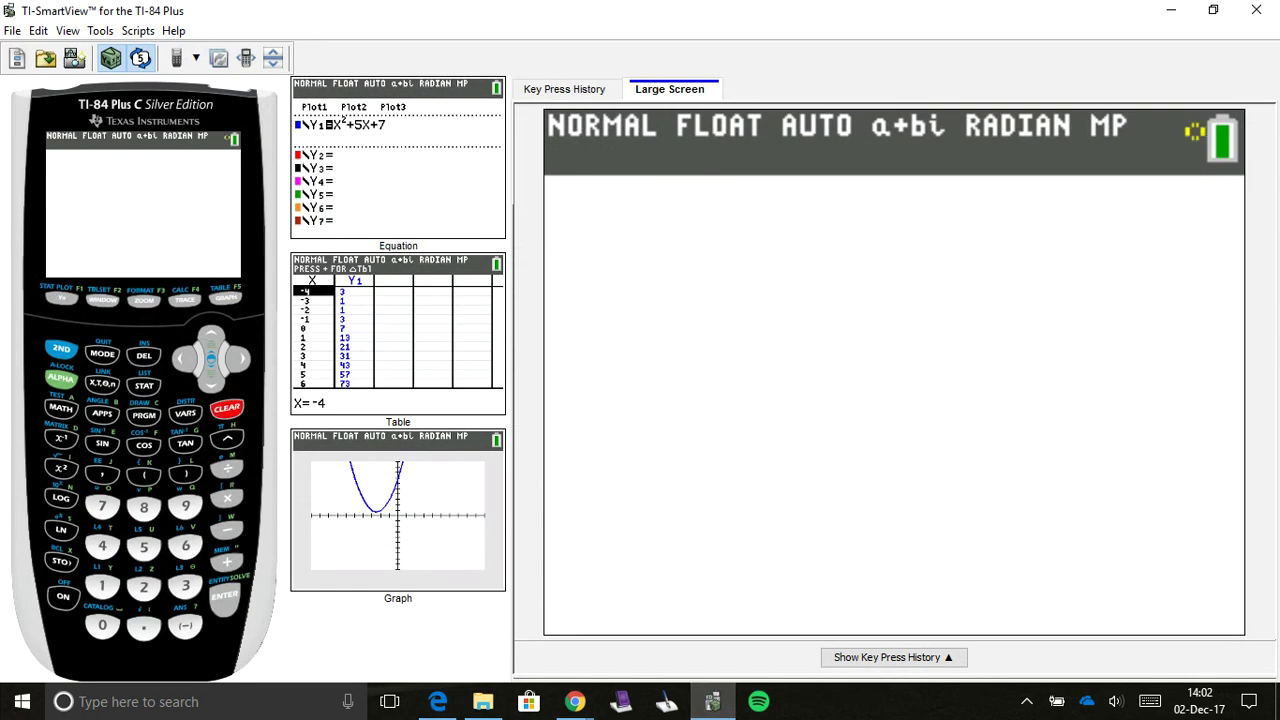
key("ctrl+p")
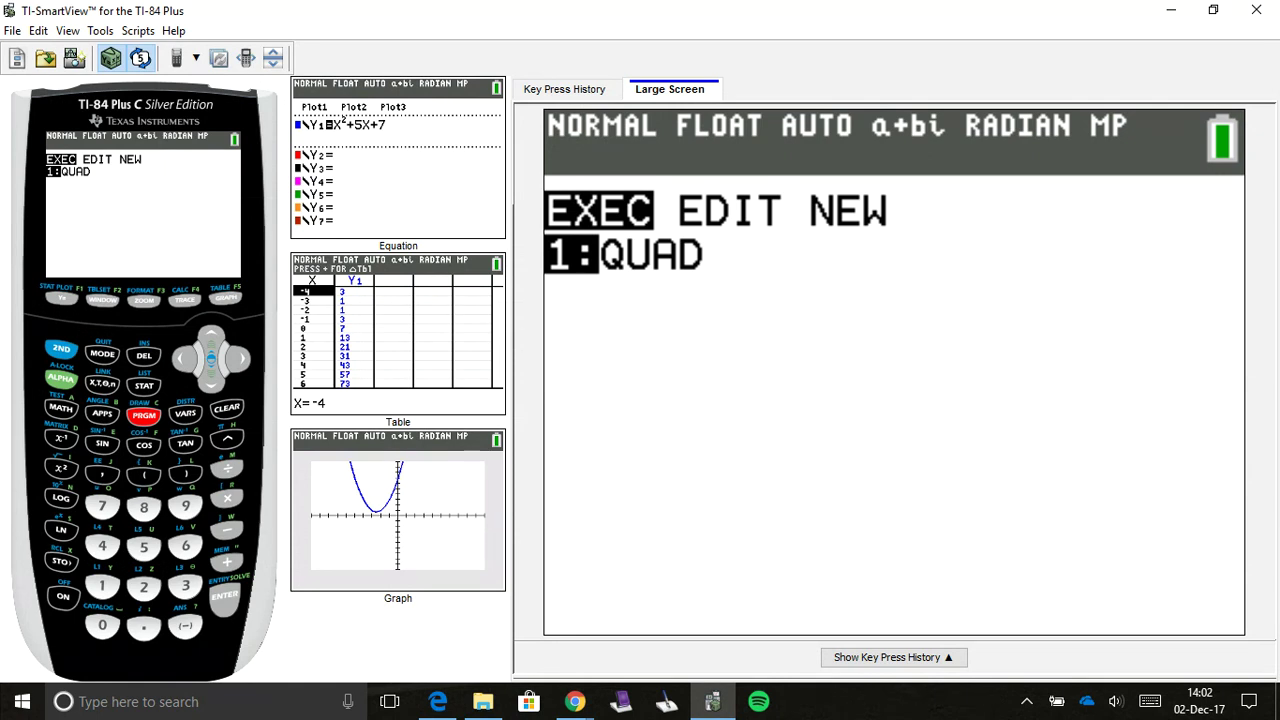